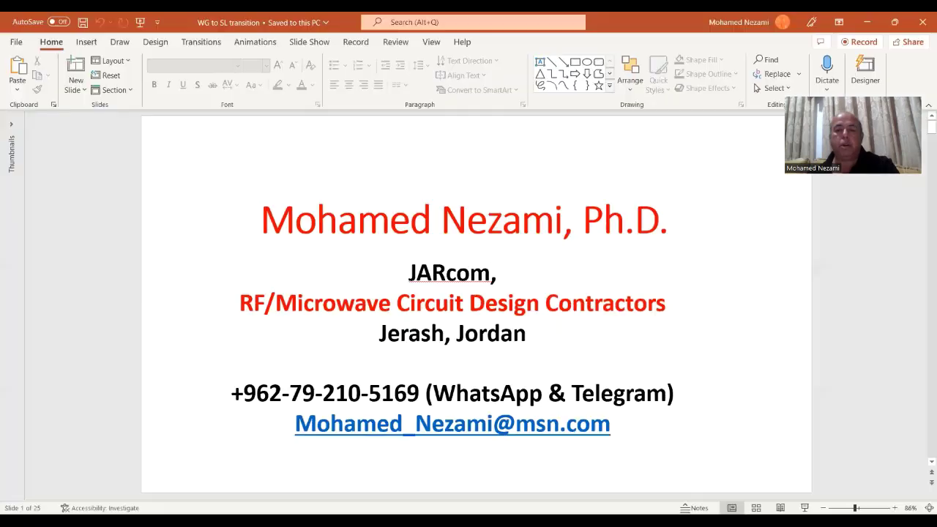
# Open the ka band 3 probe design HFSSDesign1 and start rotating its 3D view
pyautogui.hotkey('alt', 'Tab')
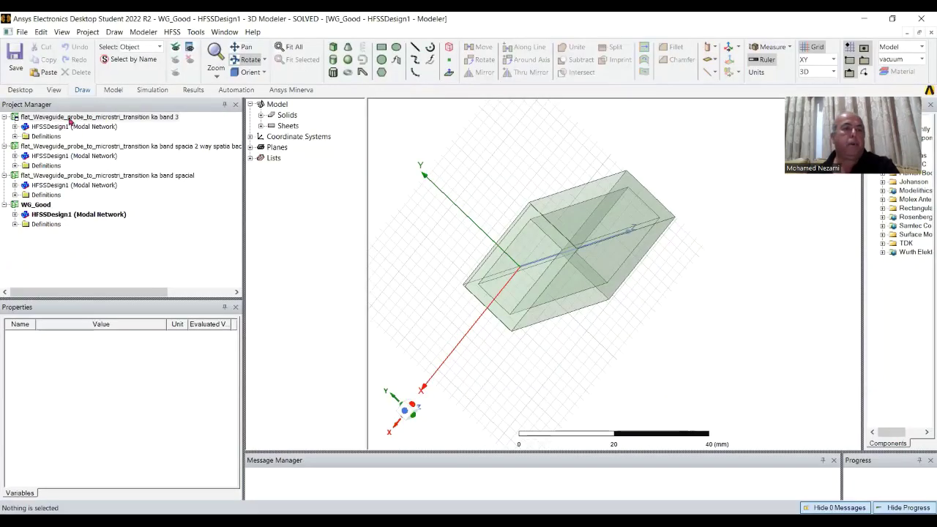
pyautogui.doubleClick(61, 126)
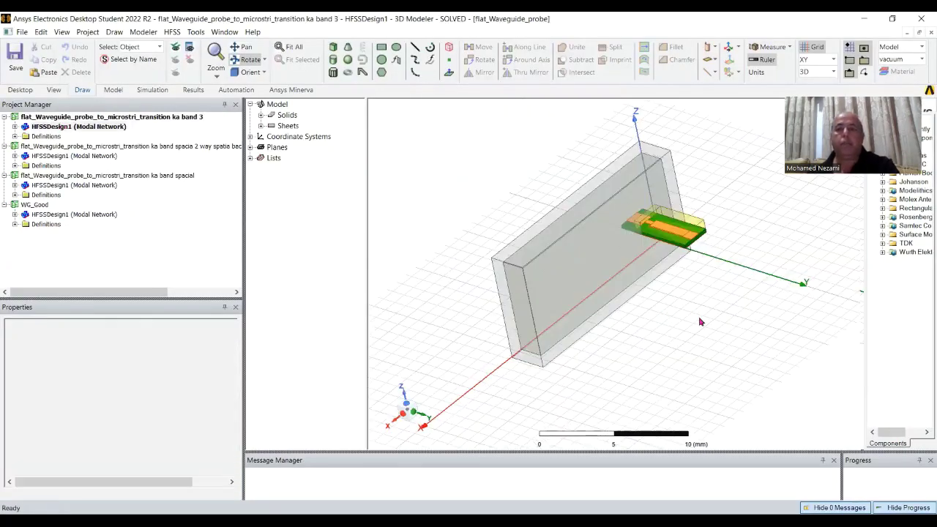
pyautogui.click(251, 59)
pyautogui.moveTo(622, 257); pyautogui.dragTo(651, 228)
pyautogui.scroll(2, 647, 211)
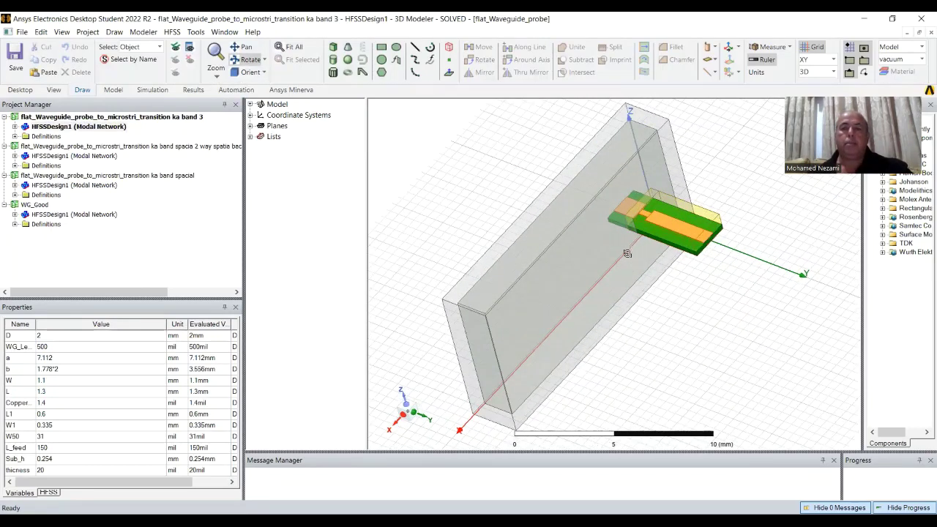
pyautogui.scroll(2, 623, 263)
# Orbit and zoom around the waveguide and microstrip probe board
pyautogui.moveTo(623, 274); pyautogui.dragTo(609, 263)
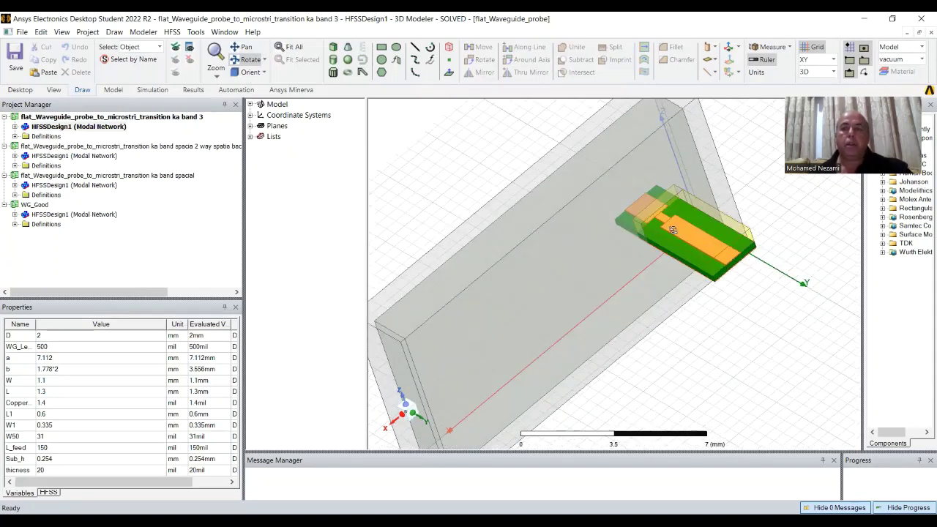
pyautogui.moveTo(673, 230); pyautogui.dragTo(664, 228)
pyautogui.scroll(2, 664, 229)
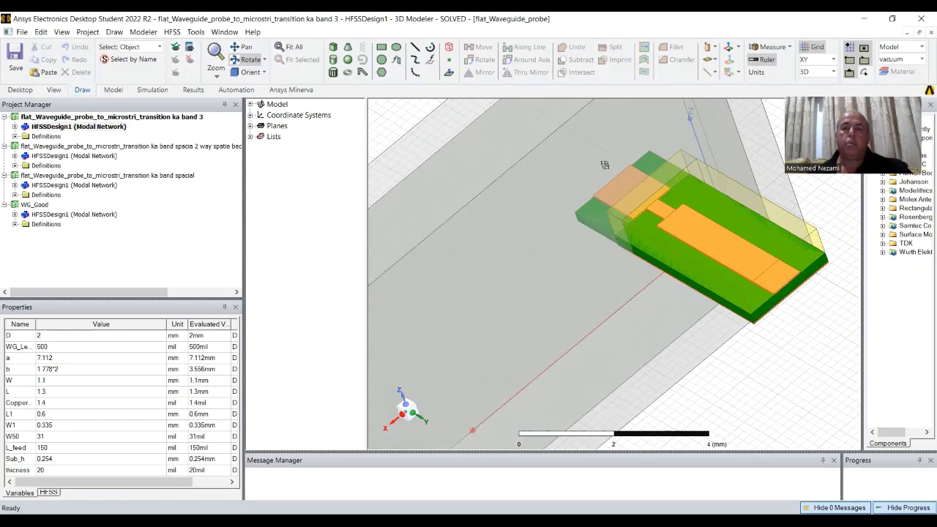
pyautogui.scroll(2, 606, 203)
pyautogui.scroll(-1, 679, 272)
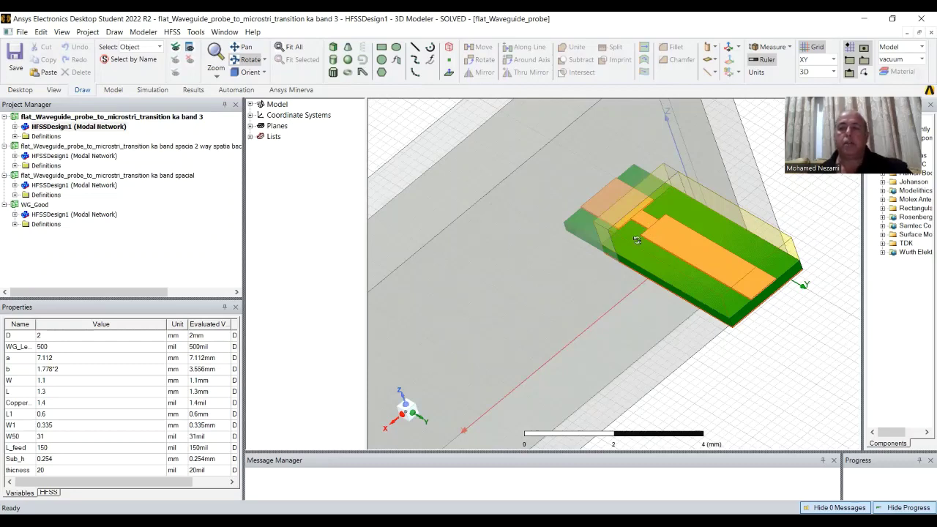
pyautogui.scroll(-1, 655, 241)
pyautogui.scroll(-1, 657, 238)
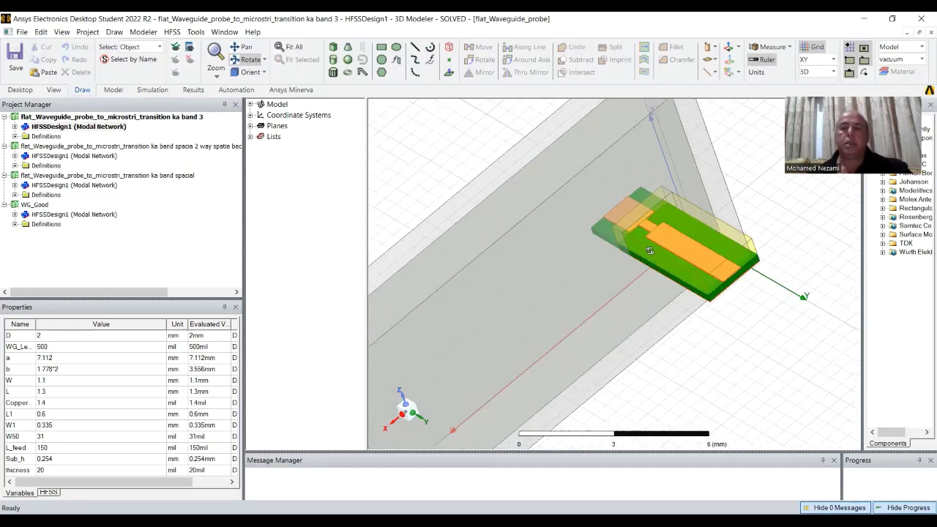
pyautogui.scroll(2, 649, 251)
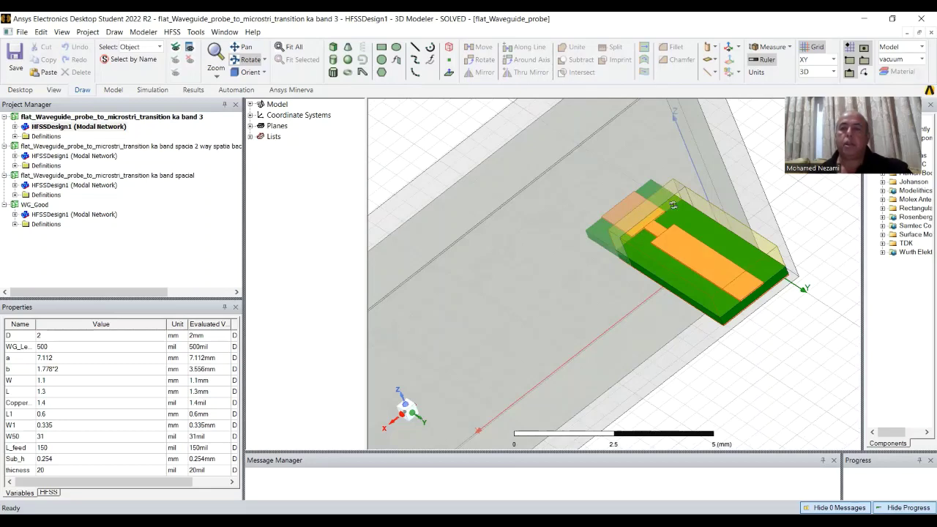
pyautogui.scroll(-3, 626, 260)
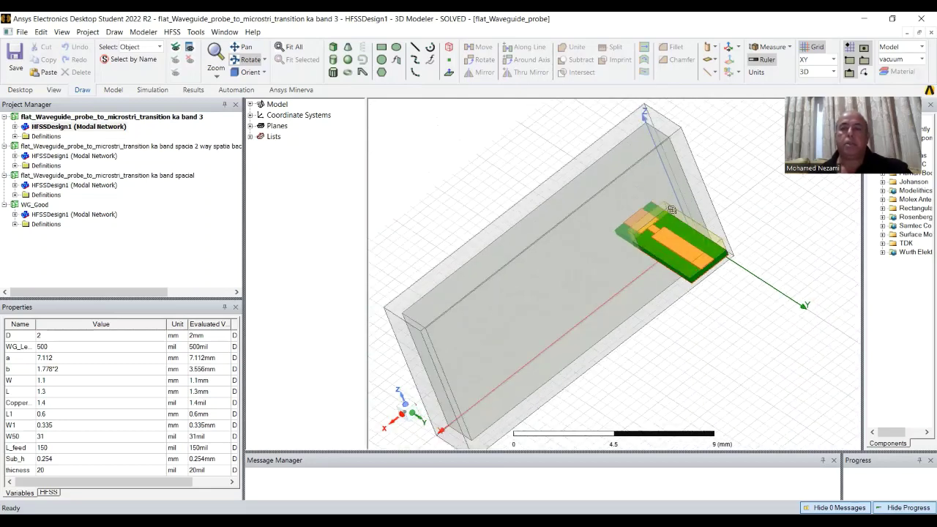
pyautogui.scroll(-1, 621, 276)
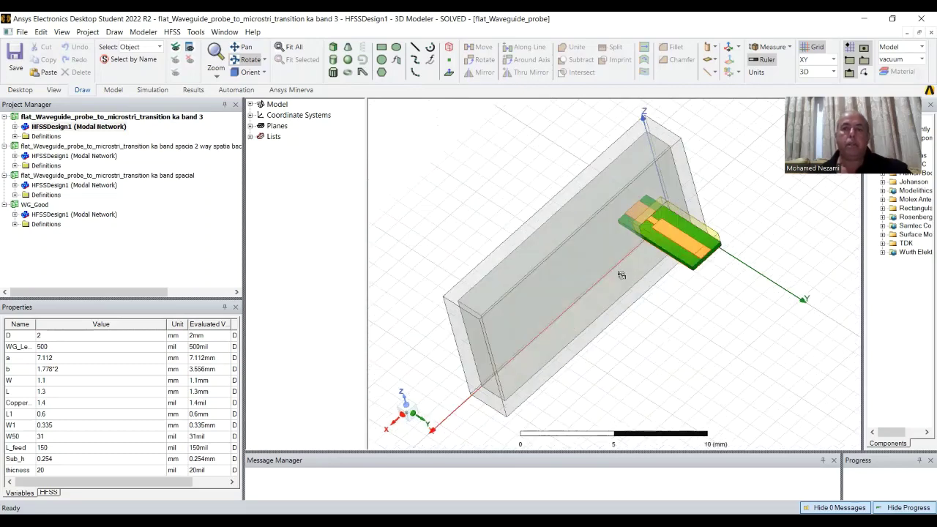
pyautogui.keyDown('alt'); pyautogui.moveTo(621, 293); pyautogui.dragTo(611, 272); pyautogui.keyUp('alt')
pyautogui.scroll(1, 575, 170)
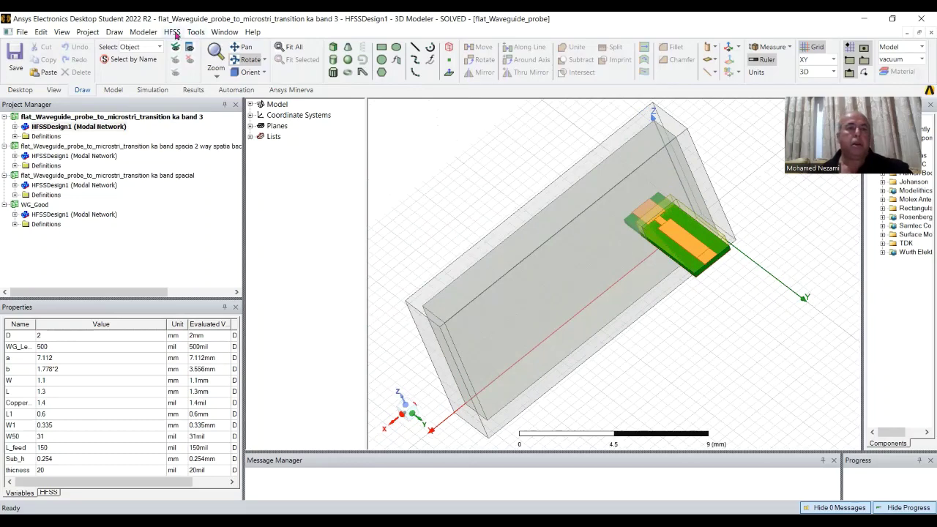
# Review the ka band 3 design variables in HFSS Design Properties
pyautogui.click(174, 33)
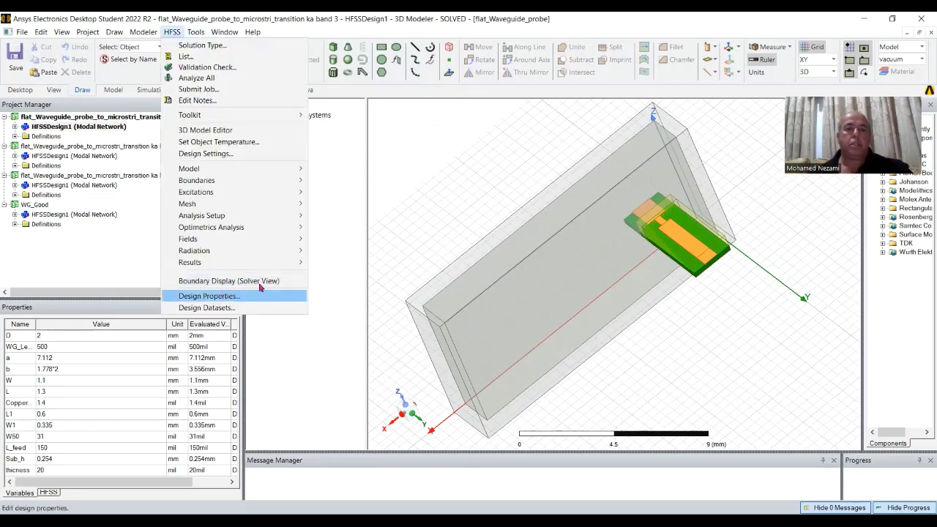
pyautogui.click(212, 295)
pyautogui.moveTo(683, 230); pyautogui.dragTo(662, 220)
pyautogui.click(701, 150)
# List the pec, Rogers RT/duroid 5880 and vacuum solids, and orbit the model
pyautogui.click(250, 105)
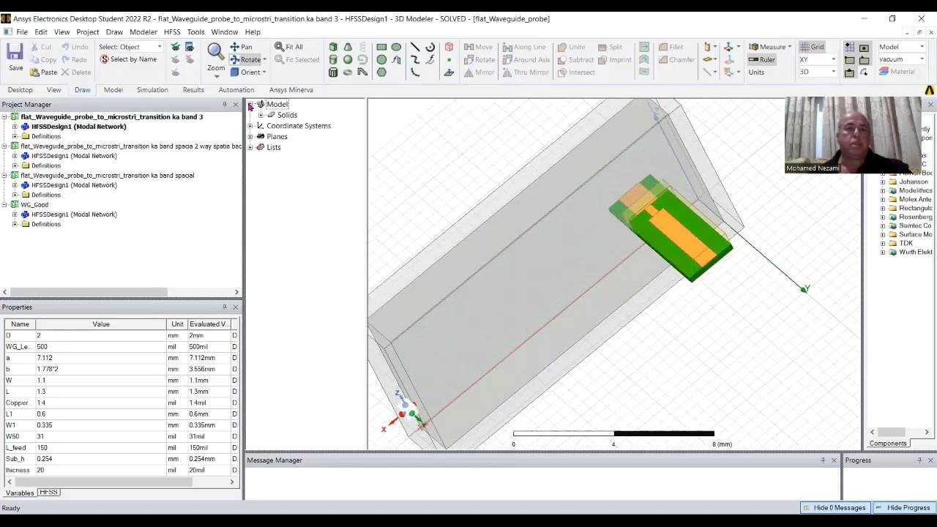
pyautogui.click(261, 116)
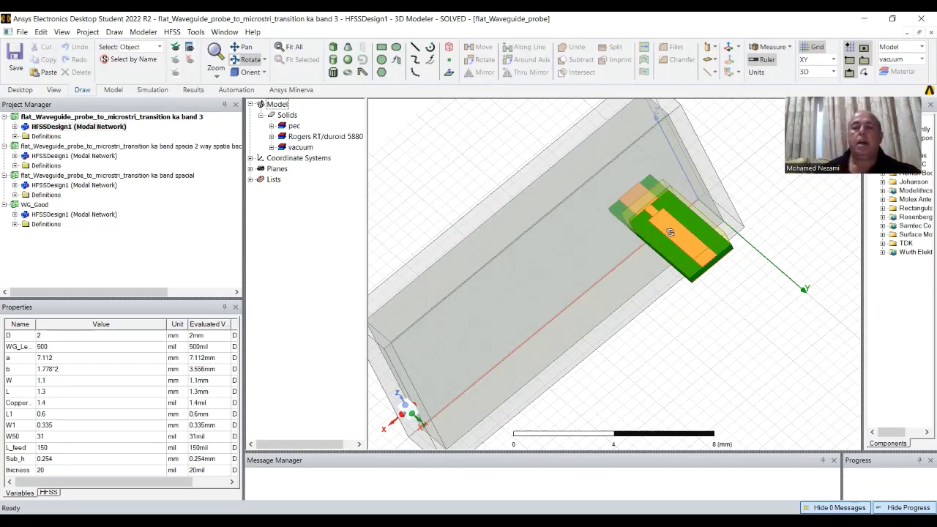
pyautogui.click(702, 256)
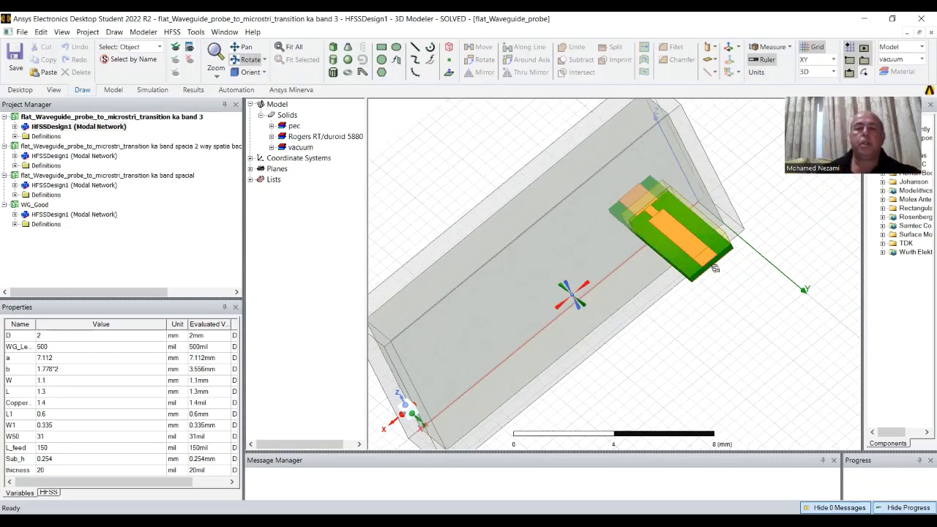
pyautogui.moveTo(713, 267); pyautogui.dragTo(651, 176)
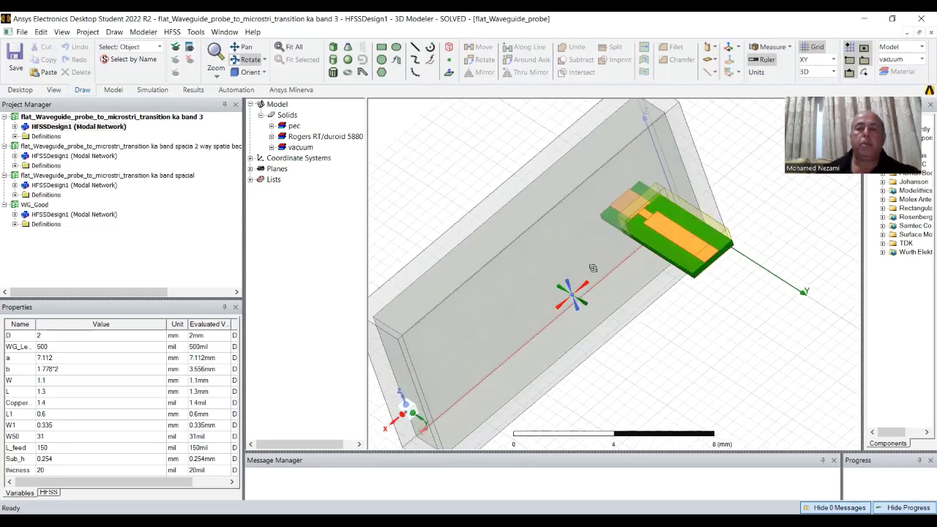
pyautogui.moveTo(593, 268); pyautogui.dragTo(625, 165)
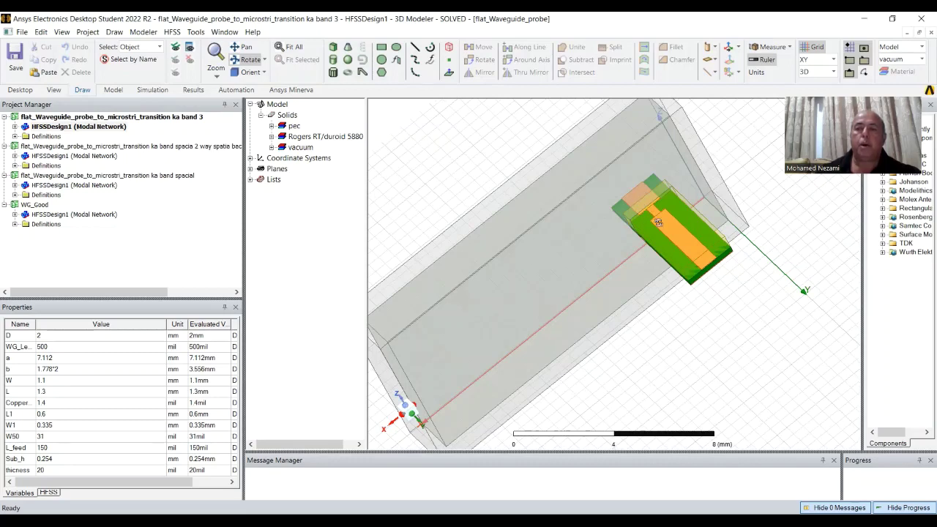
pyautogui.moveTo(660, 221)
pyautogui.mouseDown()
pyautogui.moveTo(633, 200)
pyautogui.moveTo(651, 209)
pyautogui.mouseUp()
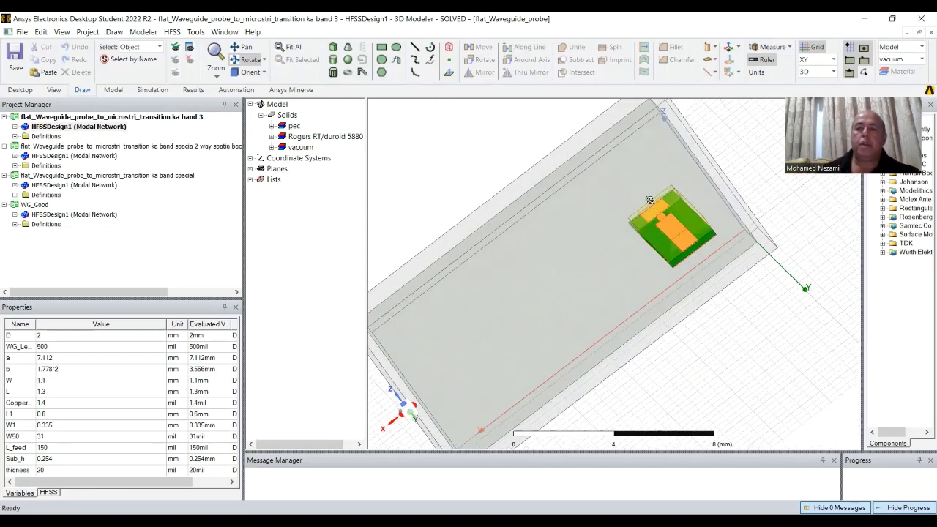
pyautogui.moveTo(711, 189); pyautogui.dragTo(705, 150)
pyautogui.moveTo(708, 192); pyautogui.dragTo(666, 179)
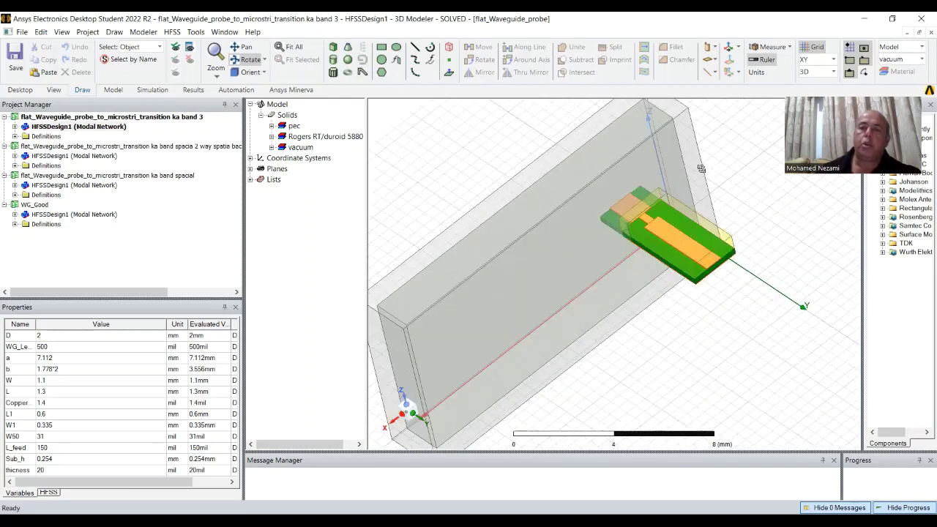
# Select Wave Port 1 under Excitations and orbit to its waveguide end face
pyautogui.doubleClick(24, 127)
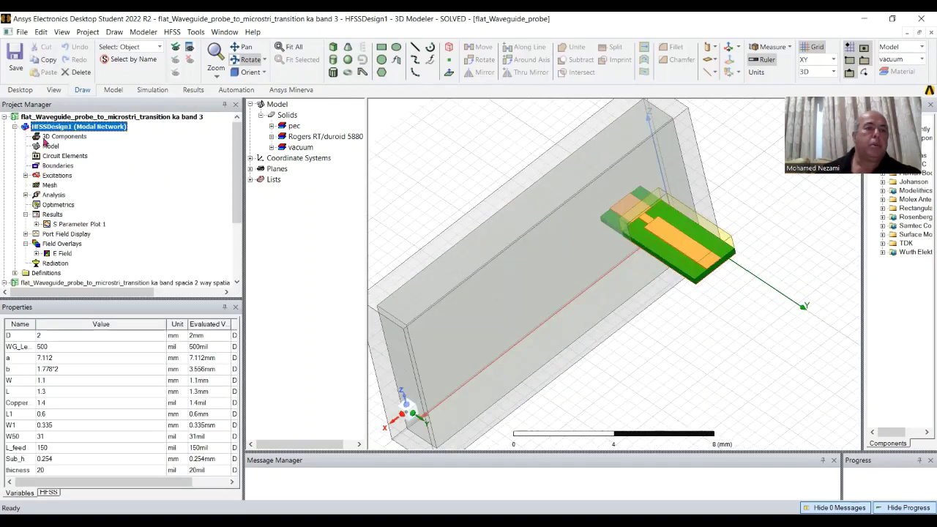
pyautogui.click(26, 176)
pyautogui.click(53, 185)
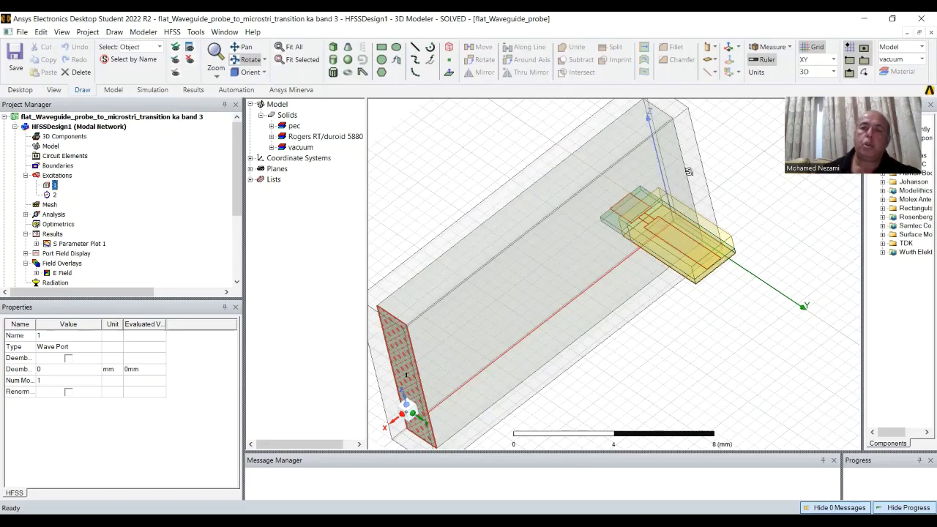
pyautogui.moveTo(644, 238); pyautogui.dragTo(658, 202)
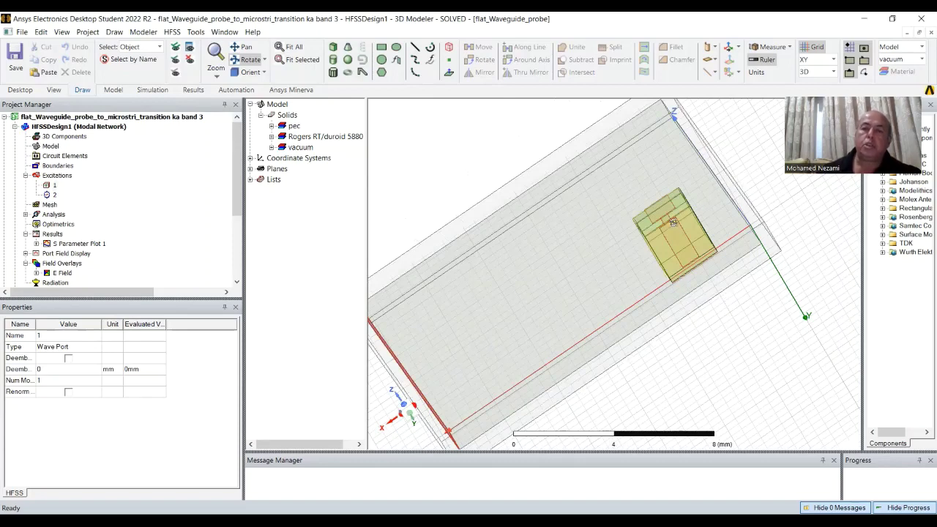
pyautogui.moveTo(674, 223); pyautogui.dragTo(616, 228)
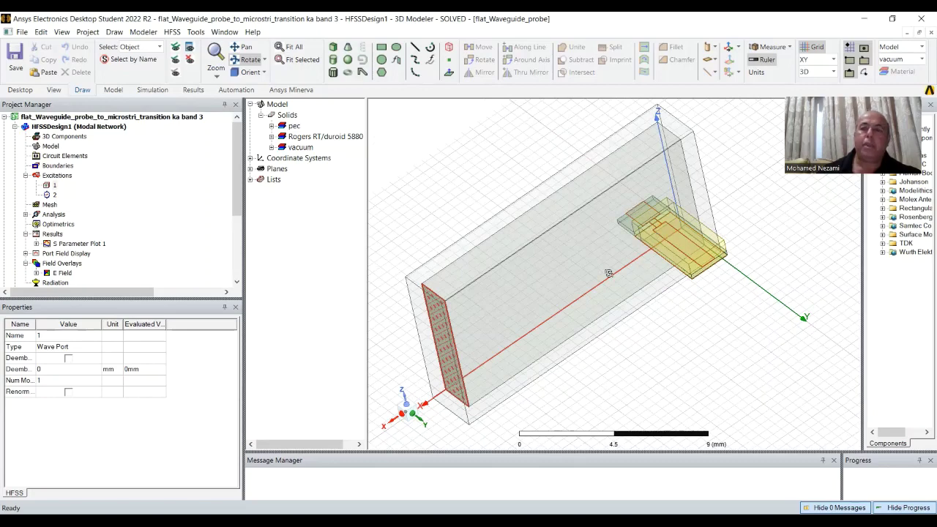
pyautogui.keyDown('alt'); pyautogui.moveTo(609, 274); pyautogui.dragTo(590, 254); pyautogui.keyUp('alt')
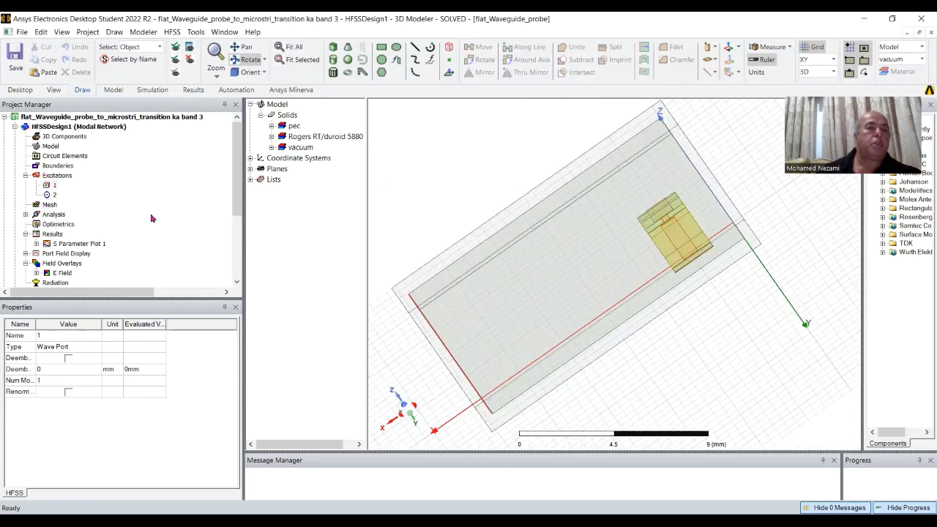
pyautogui.scroll(-2, 214, 195)
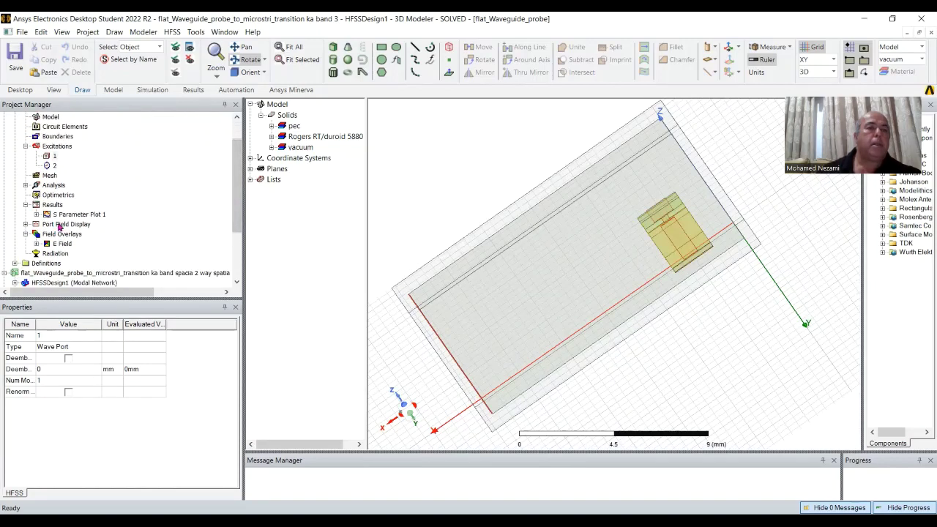
# Open S Parameter Plot 1, check its report settings, and expand Port Field Display
pyautogui.click(36, 214)
pyautogui.doubleClick(79, 214)
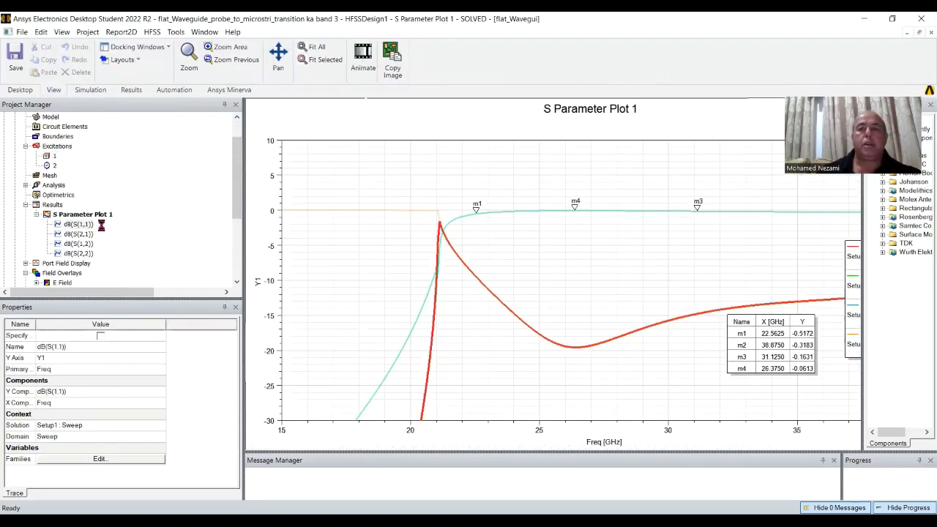
pyautogui.doubleClick(574, 346)
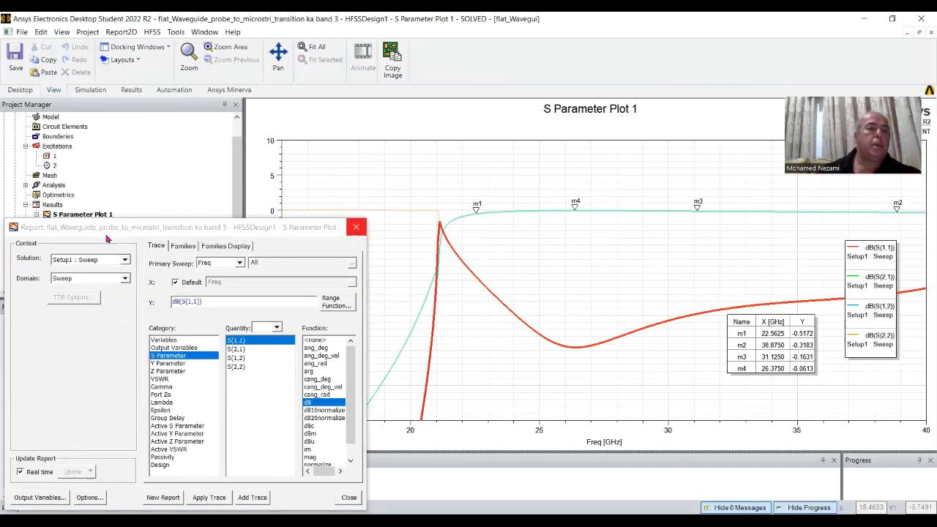
pyautogui.click(357, 230)
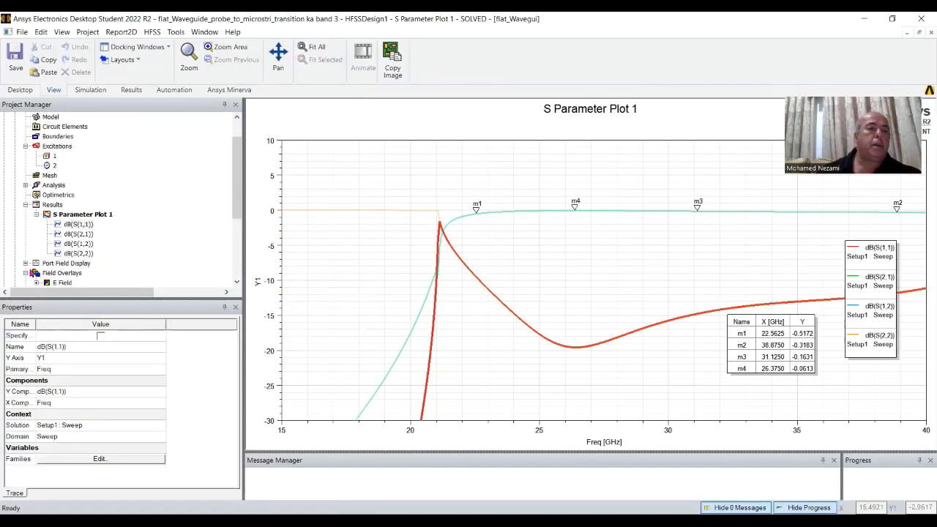
pyautogui.click(26, 264)
pyautogui.moveTo(238, 183); pyautogui.dragTo(238, 205)
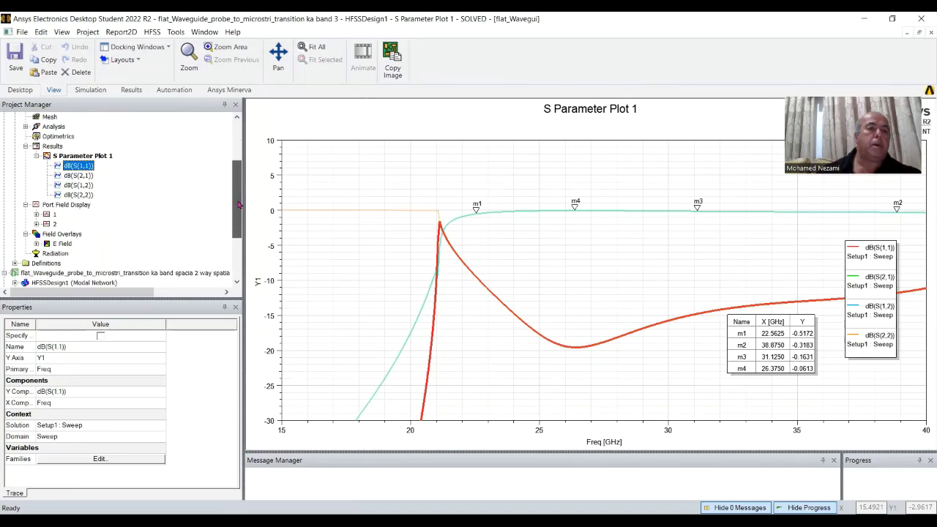
# Show the E Field overlay, orbit the model, and select Mag_E1 (30 GHz, 0 deg)
pyautogui.doubleClick(63, 243)
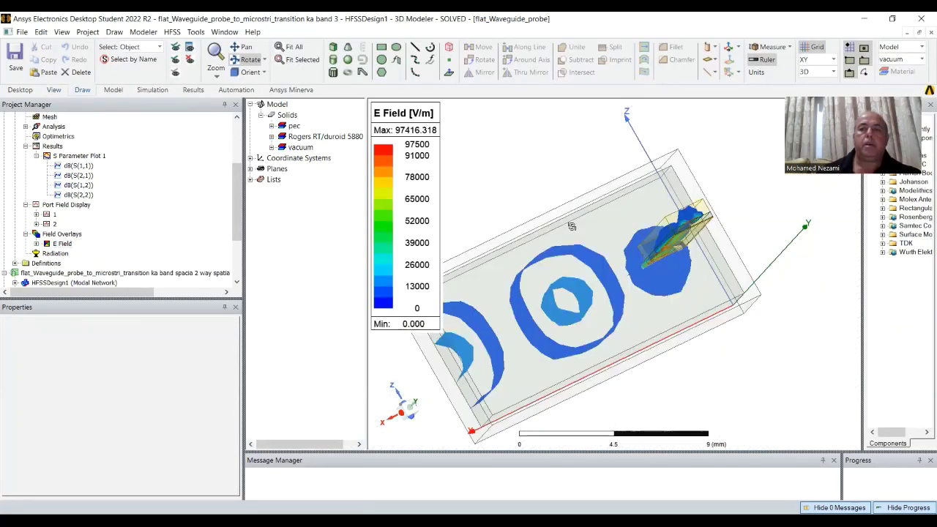
pyautogui.moveTo(580, 256); pyautogui.dragTo(510, 313)
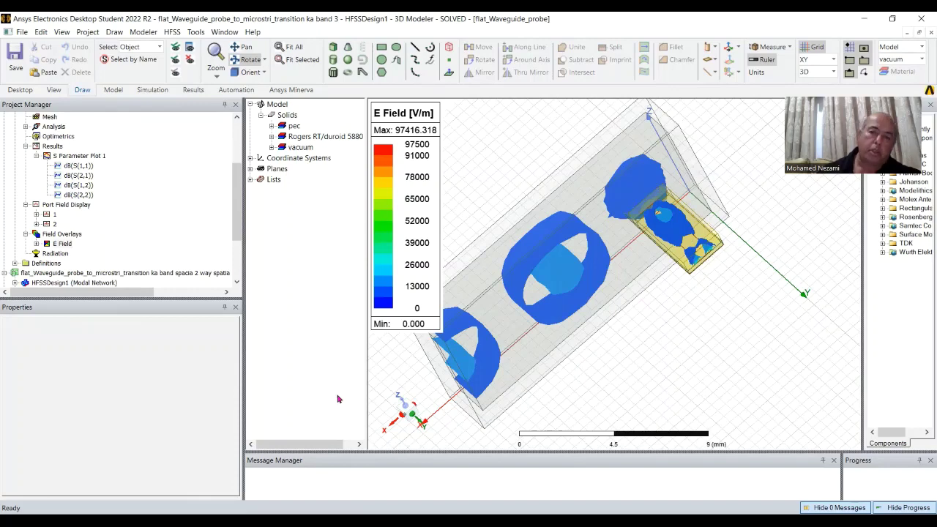
pyautogui.moveTo(513, 333); pyautogui.dragTo(574, 331)
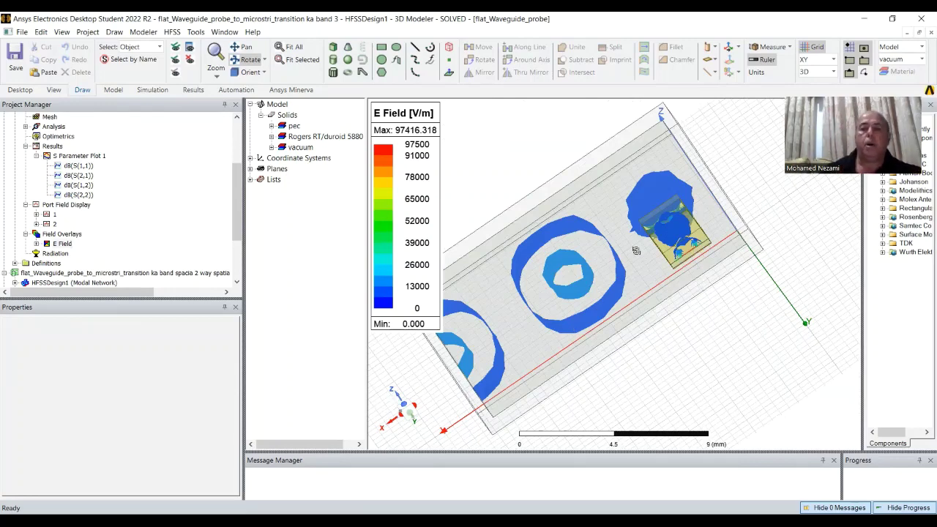
pyautogui.moveTo(574, 331); pyautogui.dragTo(662, 260)
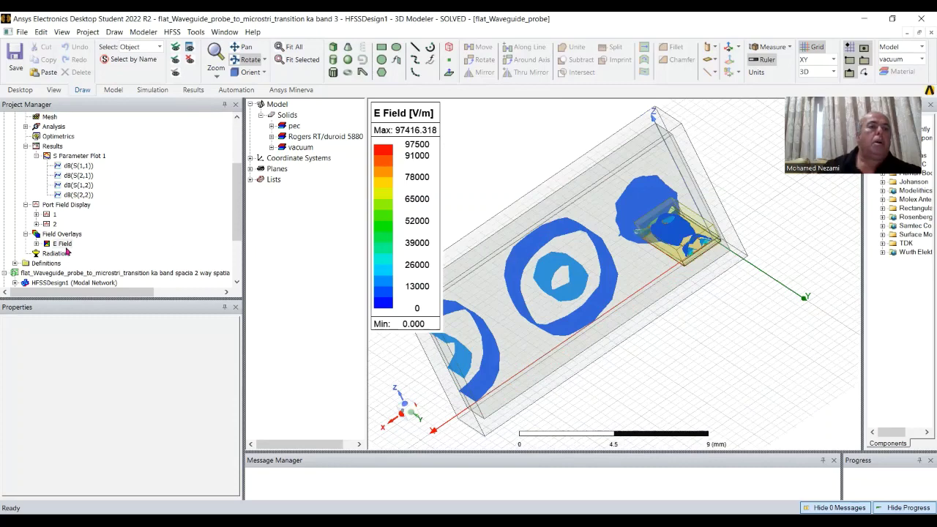
pyautogui.click(37, 243)
pyautogui.click(73, 253)
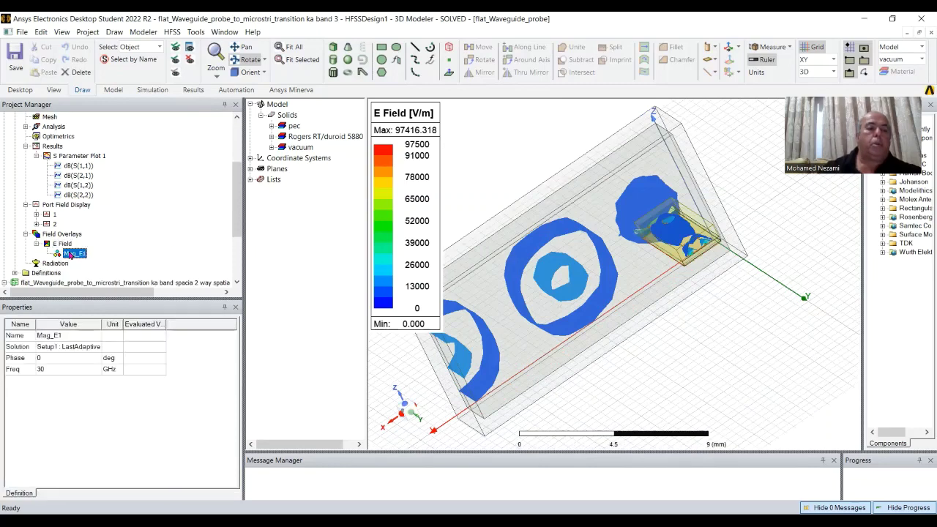
# Animate the Mag_E1 plot using Animation1 with Phase as the swept variable
pyautogui.rightClick(71, 254)
pyautogui.press('Return')
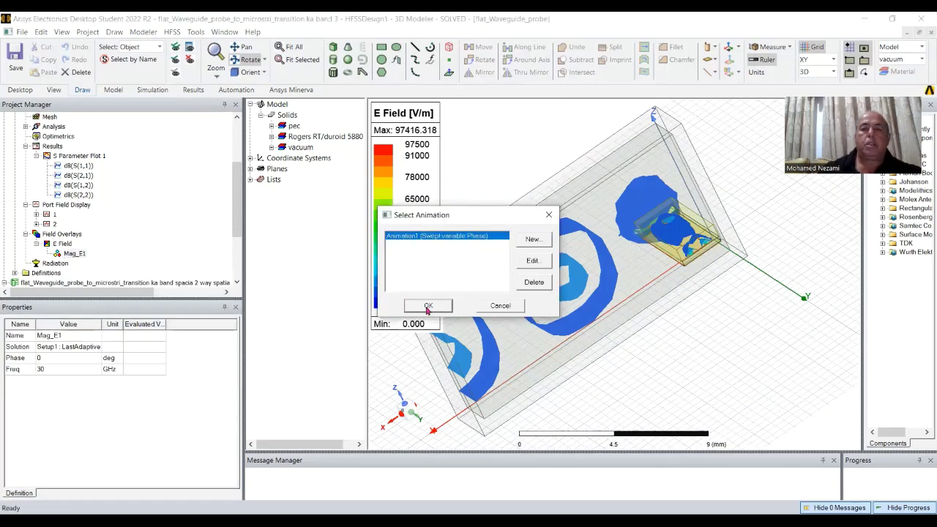
pyautogui.click(428, 306)
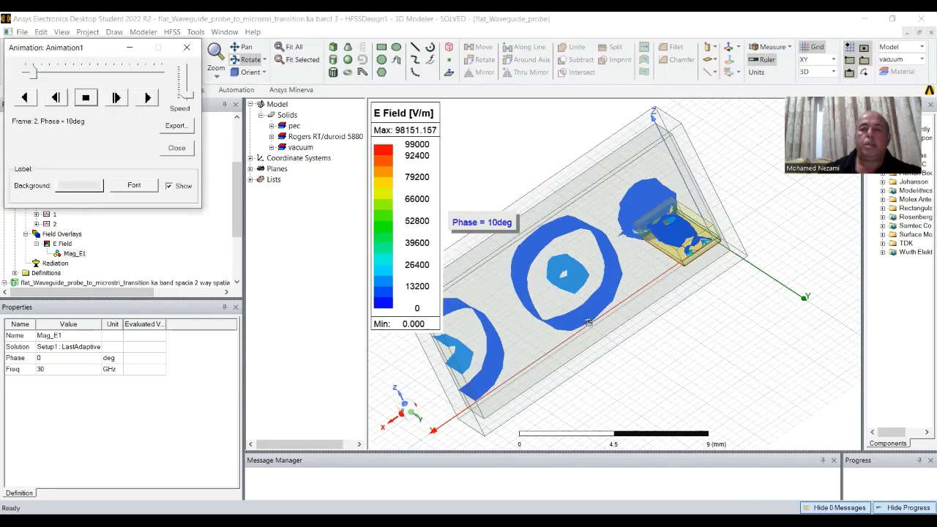
# Orbit the model to watch the animated field around the probe
pyautogui.moveTo(589, 322); pyautogui.dragTo(583, 253)
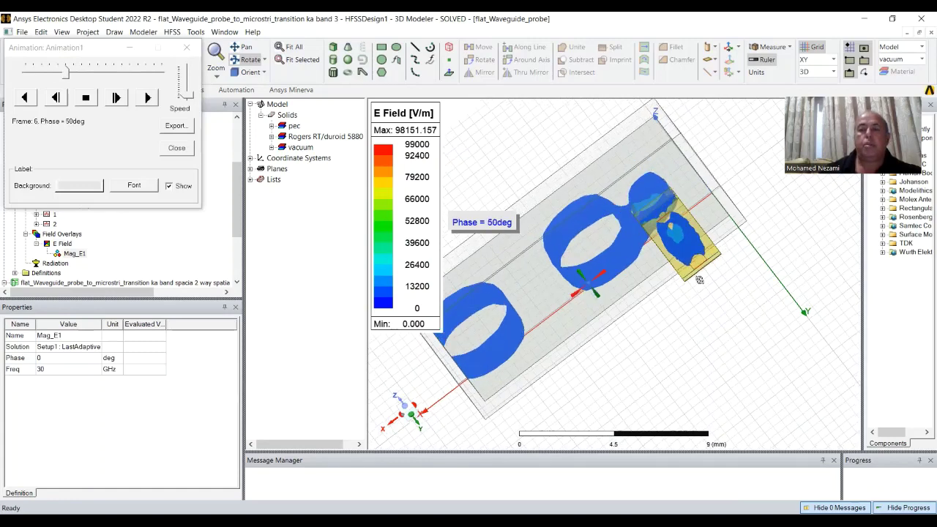
pyautogui.moveTo(699, 292); pyautogui.dragTo(695, 232)
pyautogui.moveTo(690, 265); pyautogui.dragTo(611, 243)
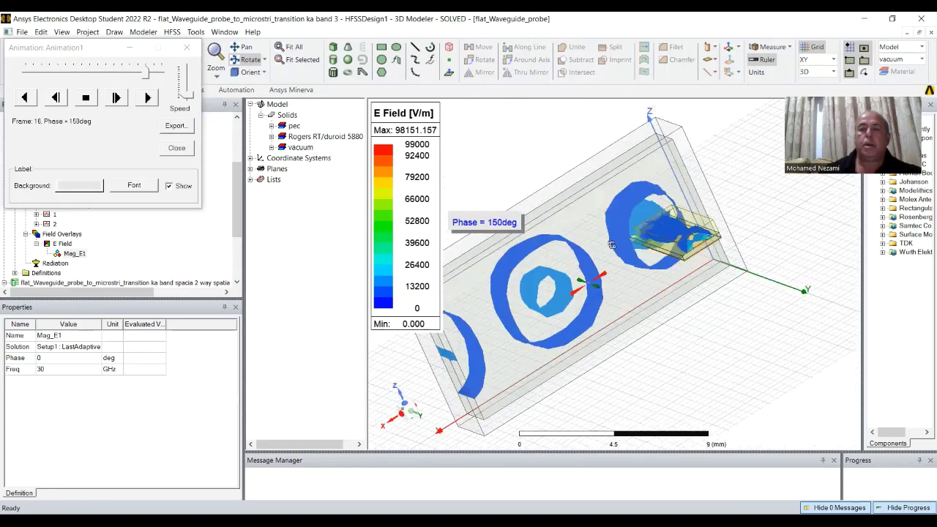
pyautogui.moveTo(690, 245); pyautogui.dragTo(651, 285)
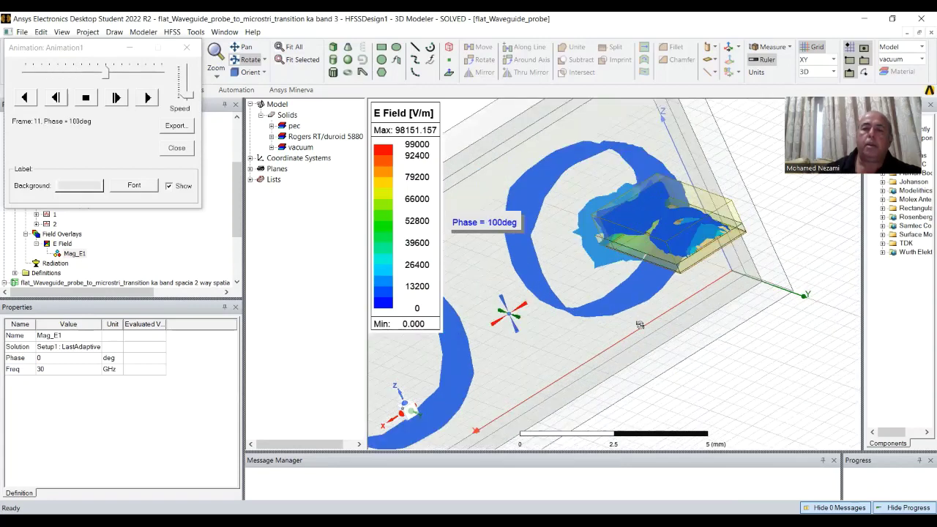
pyautogui.moveTo(689, 360); pyautogui.dragTo(762, 228)
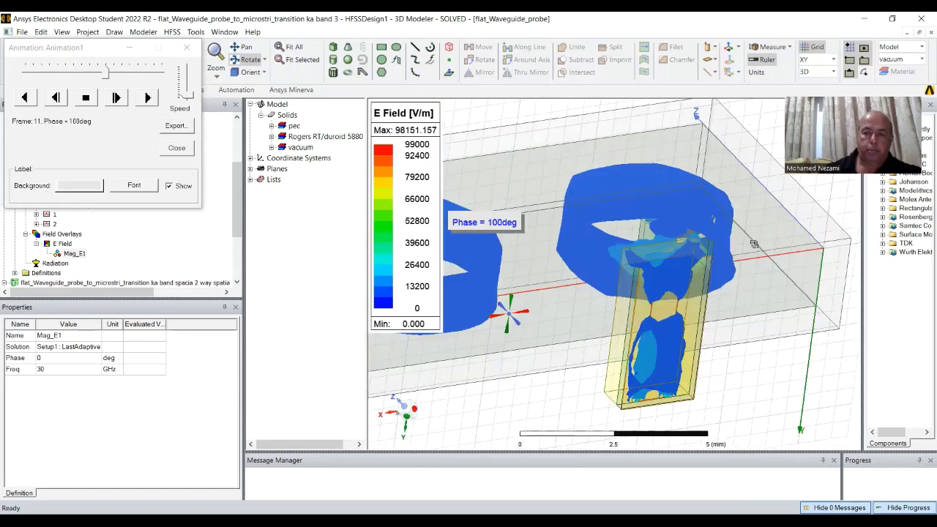
pyautogui.moveTo(597, 327); pyautogui.dragTo(730, 344)
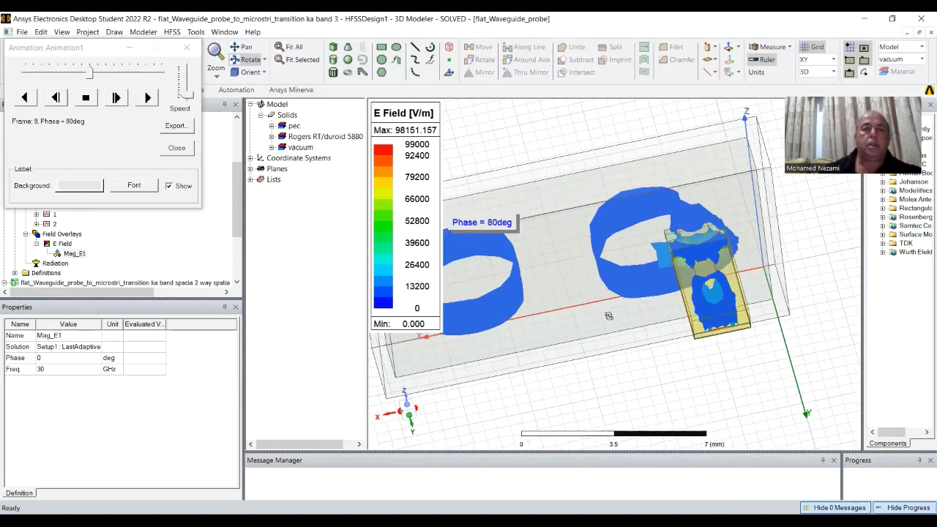
pyautogui.moveTo(598, 316); pyautogui.dragTo(468, 241)
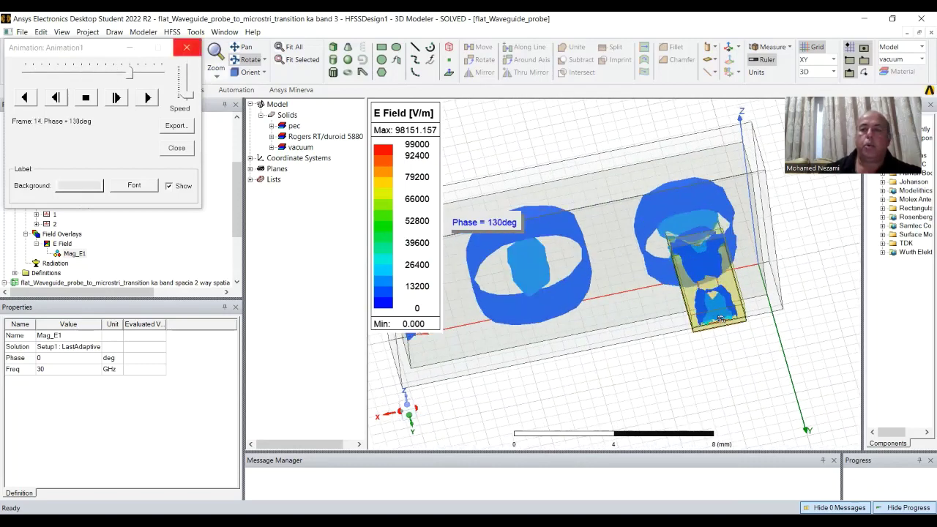
# Stop the Mag_E1 animation, zoom out, and collapse HFSSDesign1 to list all four projects
pyautogui.click(187, 48)
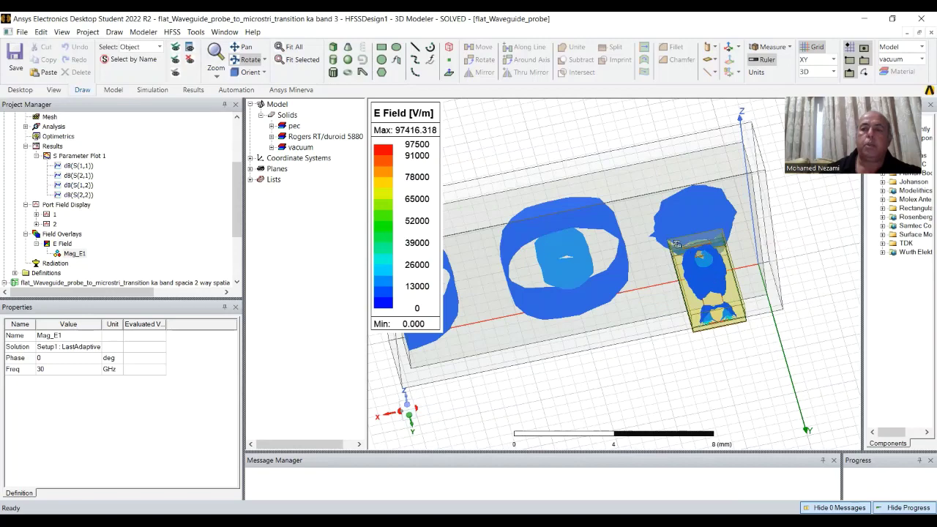
pyautogui.moveTo(708, 327); pyautogui.dragTo(709, 256)
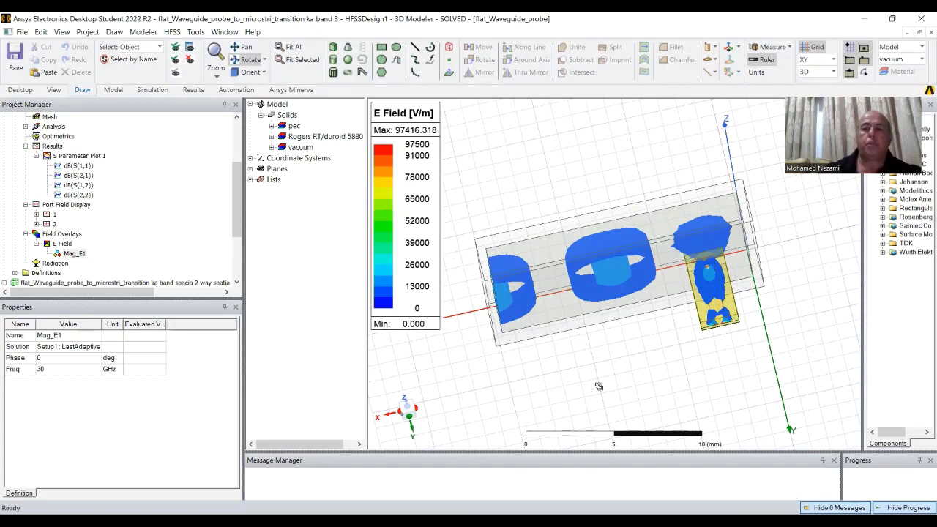
pyautogui.moveTo(598, 386); pyautogui.dragTo(610, 346)
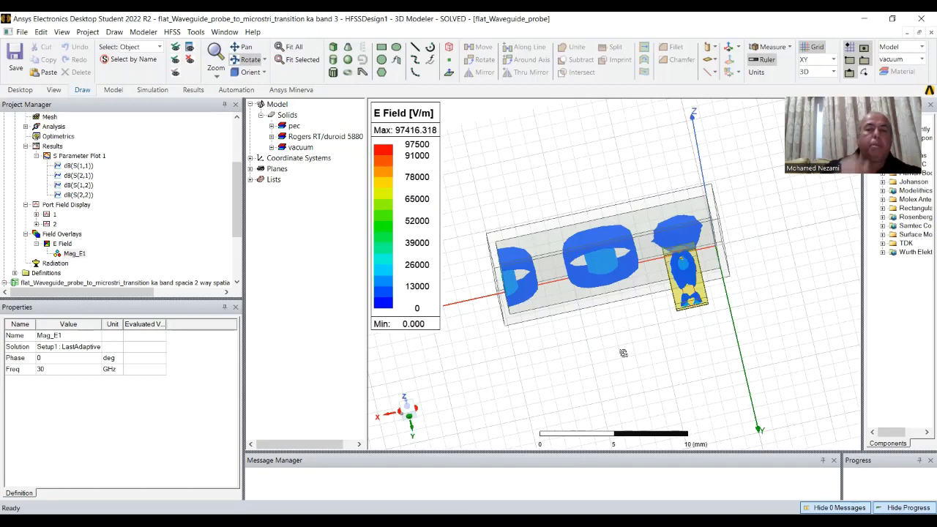
pyautogui.moveTo(237, 183); pyautogui.dragTo(242, 142)
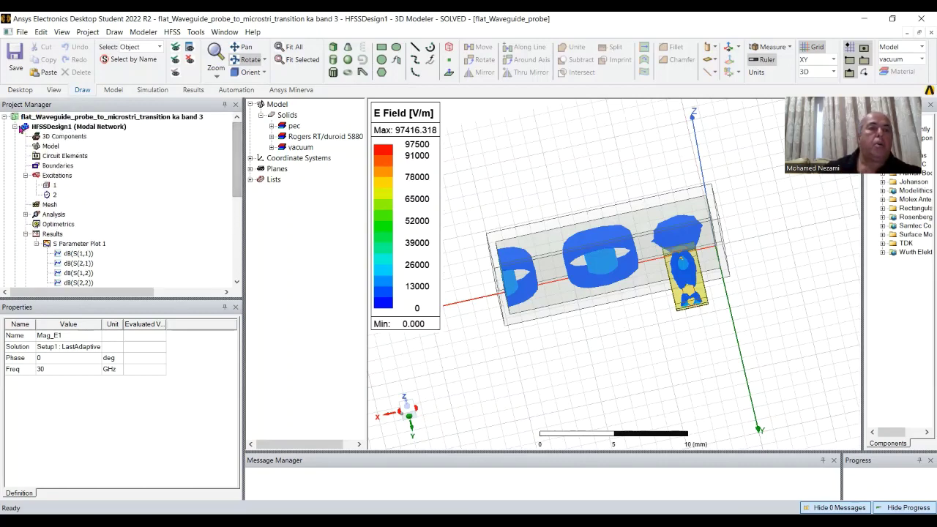
pyautogui.click(14, 127)
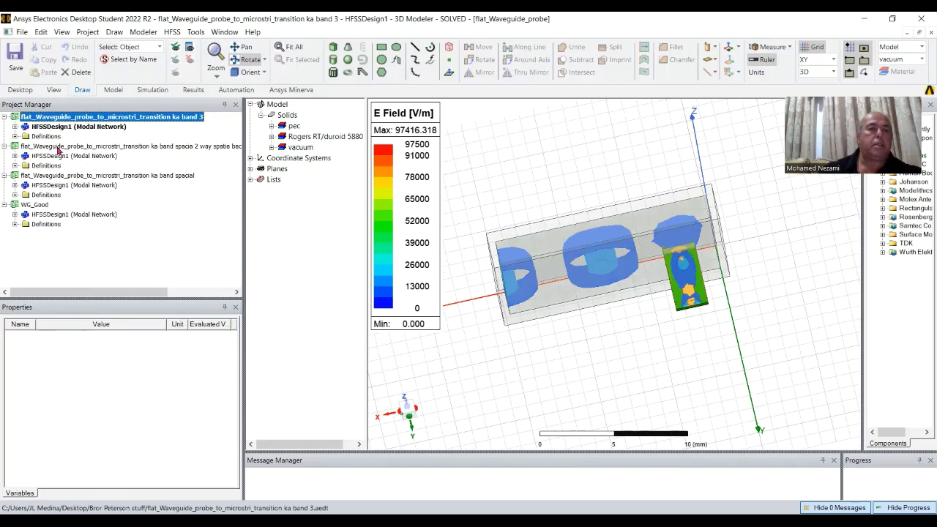
# Open the ka band spacial combiner design and reorient its 3D model
pyautogui.doubleClick(59, 156)
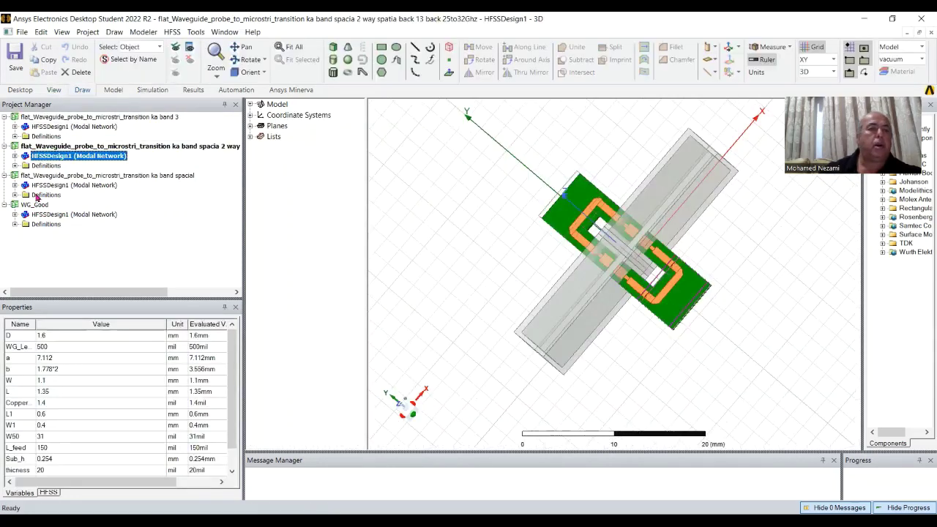
pyautogui.doubleClick(53, 185)
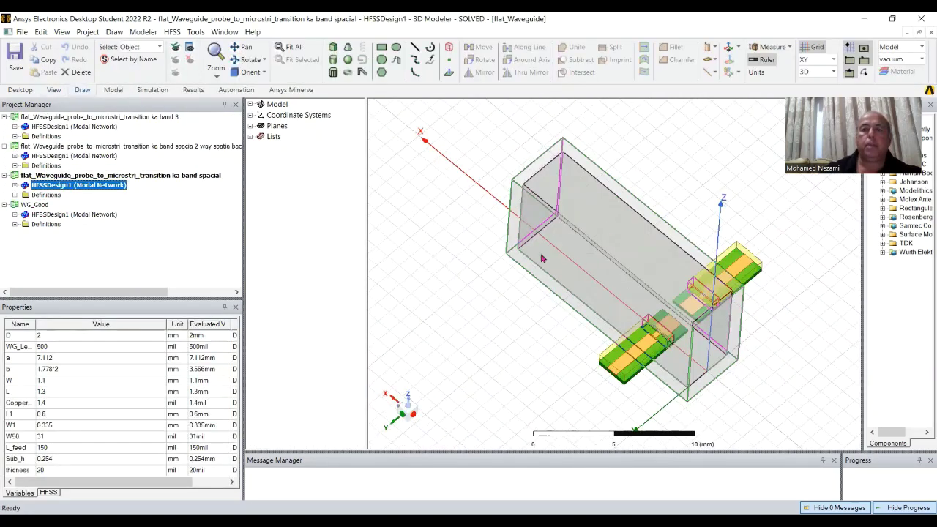
pyautogui.moveTo(60, 292); pyautogui.dragTo(33, 293)
pyautogui.click(394, 221)
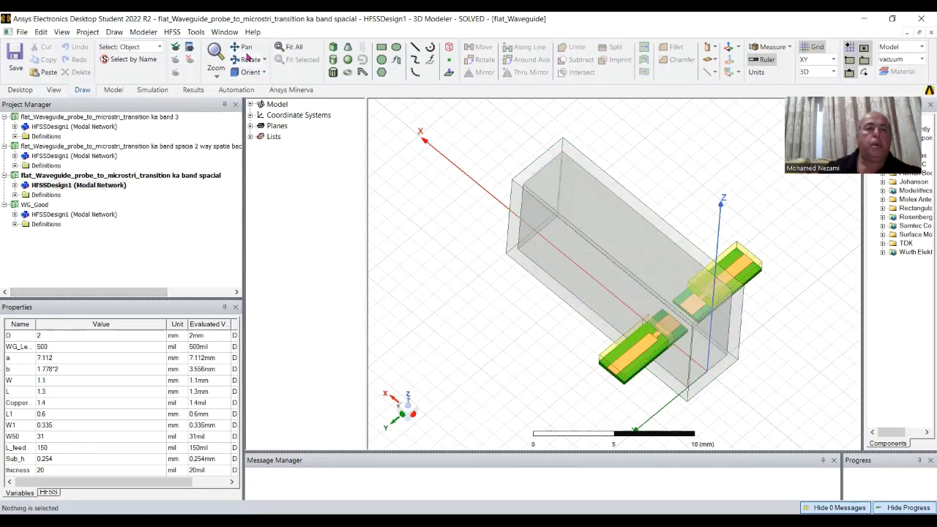
pyautogui.moveTo(441, 150); pyautogui.dragTo(467, 162)
pyautogui.moveTo(615, 360); pyautogui.dragTo(634, 265)
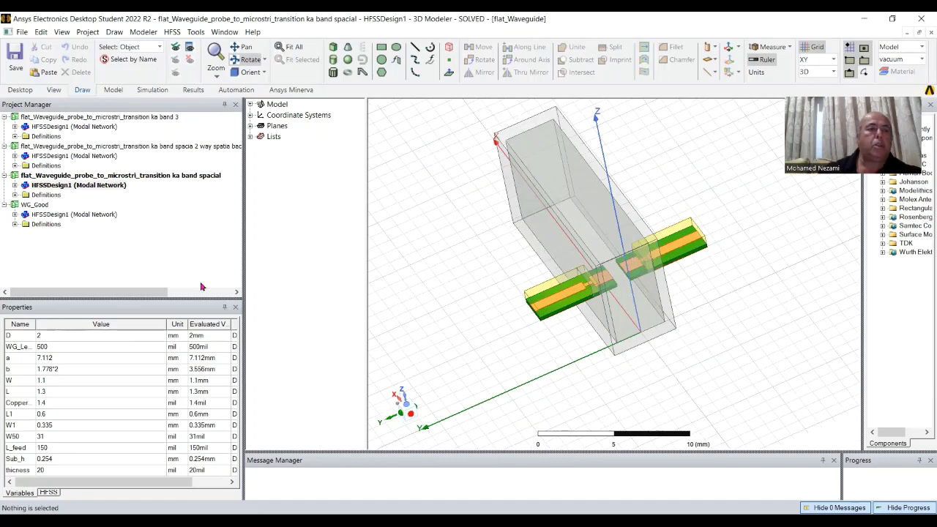
# Expand the ka band spacial design's Results to list S Parameter Plot 1
pyautogui.click(11, 186)
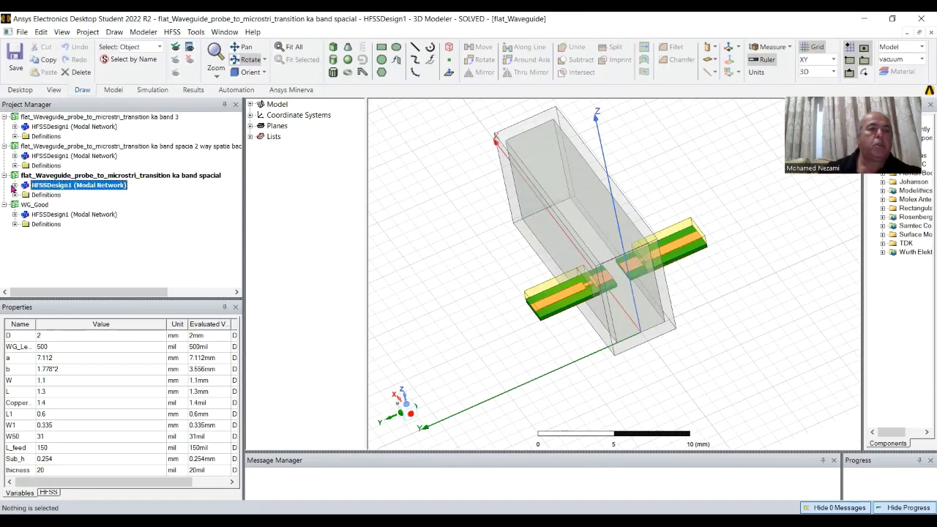
pyautogui.click(14, 186)
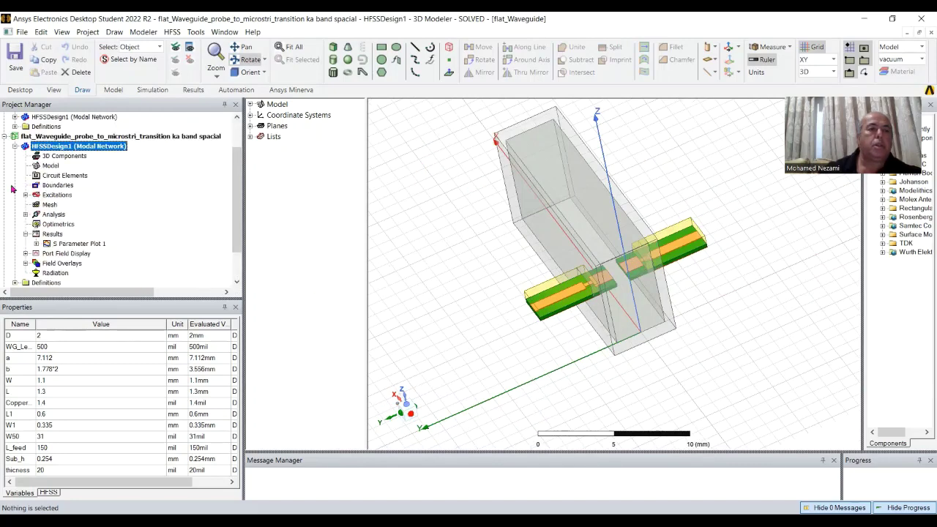
pyautogui.click(36, 243)
# Open S Parameter Plot 1 and widen it to 10–45 GHz with its trace legend
pyautogui.doubleClick(73, 185)
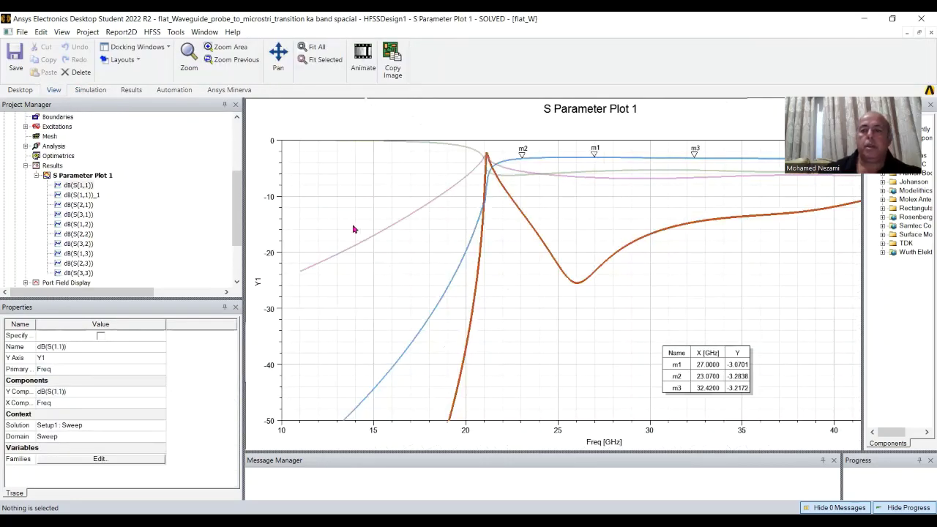
pyautogui.click(745, 366)
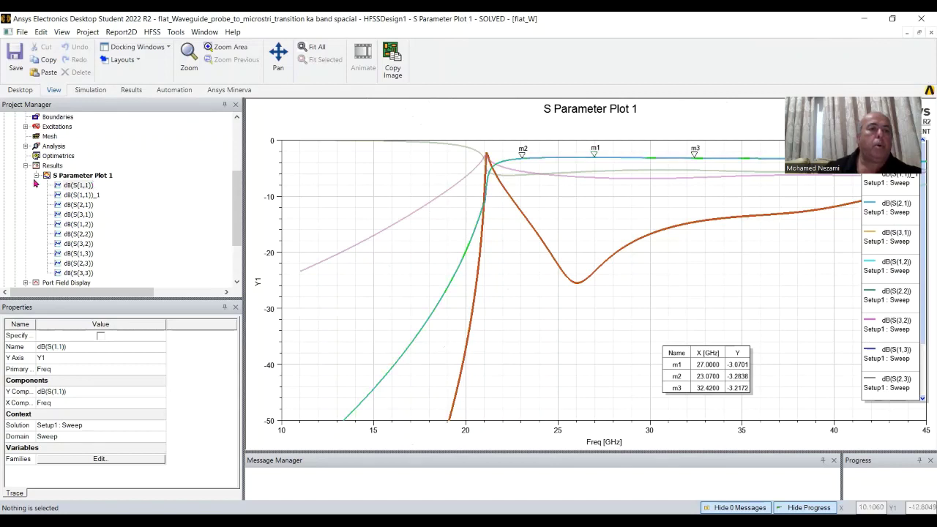
pyautogui.moveTo(236, 195); pyautogui.dragTo(237, 205)
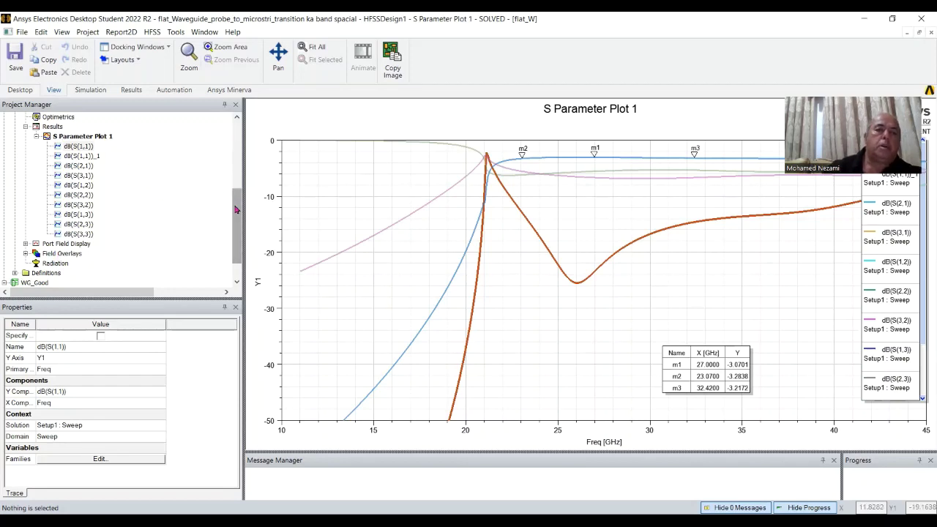
pyautogui.moveTo(236, 207); pyautogui.dragTo(237, 146)
# Reopen the combiner's 3D model, enable the E Field overlay, and select Mag_E1 at 27 GHz
pyautogui.doubleClick(99, 137)
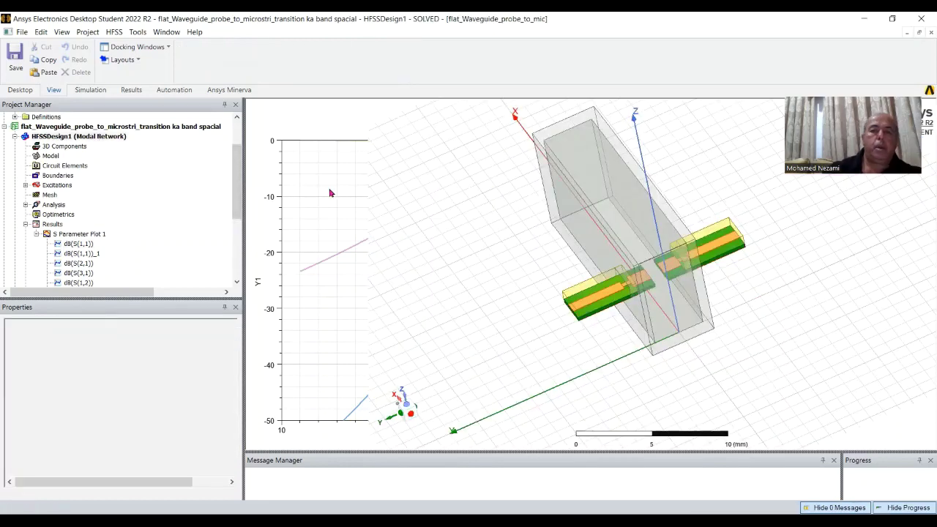
pyautogui.moveTo(240, 177); pyautogui.dragTo(238, 231)
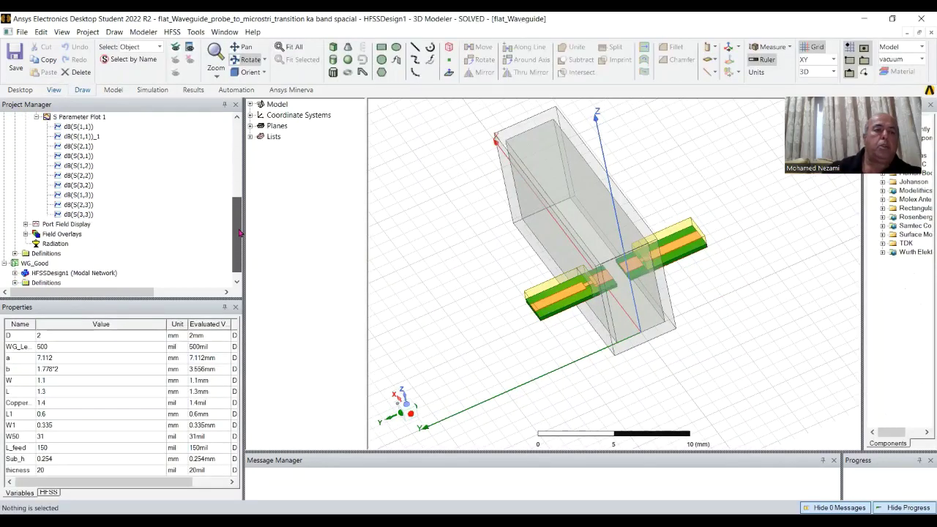
pyautogui.click(26, 234)
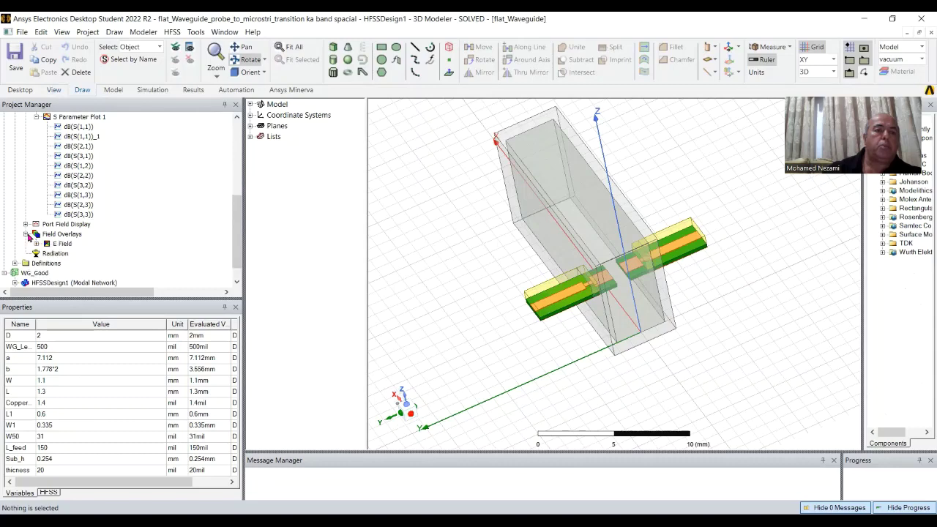
pyautogui.click(62, 242)
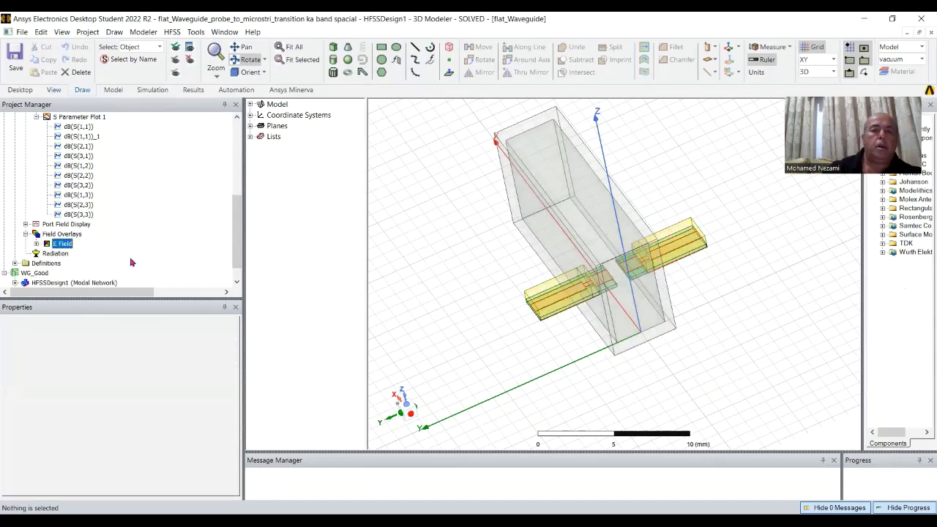
pyautogui.moveTo(544, 255); pyautogui.dragTo(581, 282)
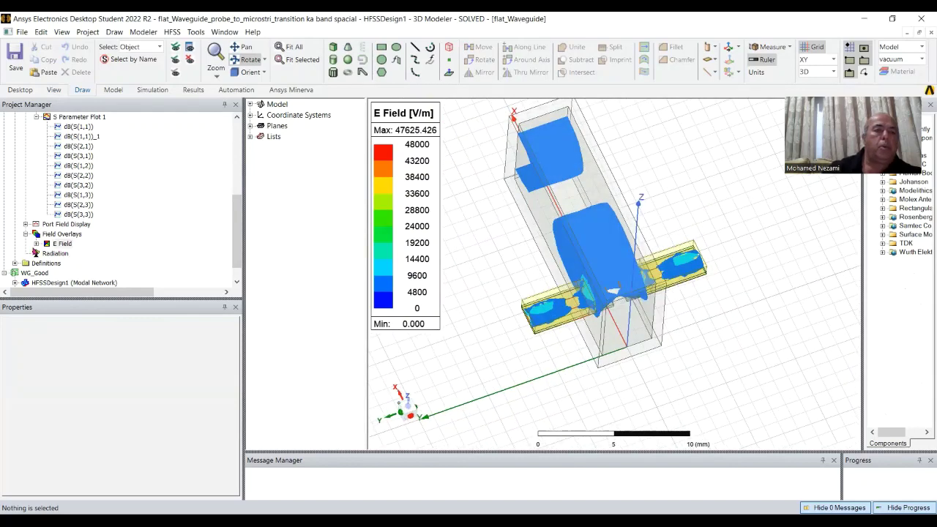
pyautogui.click(37, 244)
pyautogui.click(74, 253)
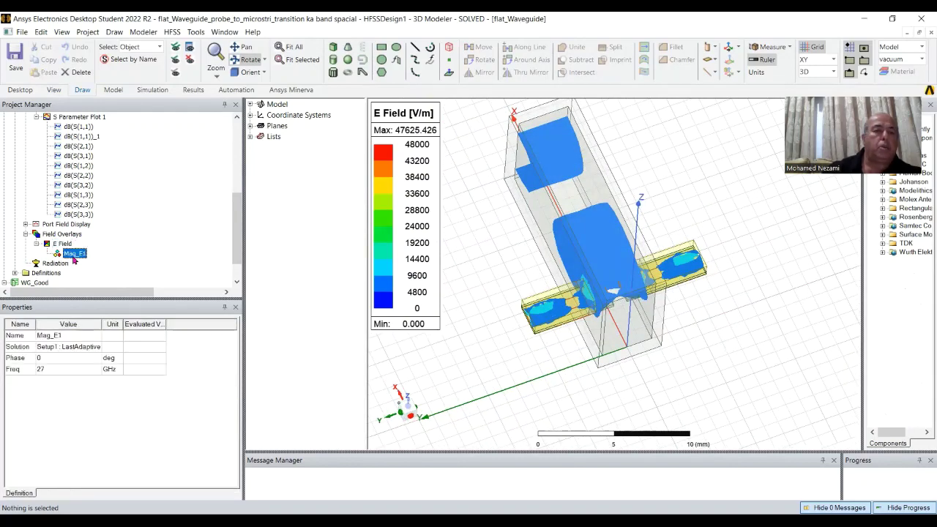
# Play the Mag_E1 phase animation while orbiting the model to top-down and oblique views
pyautogui.rightClick(73, 256)
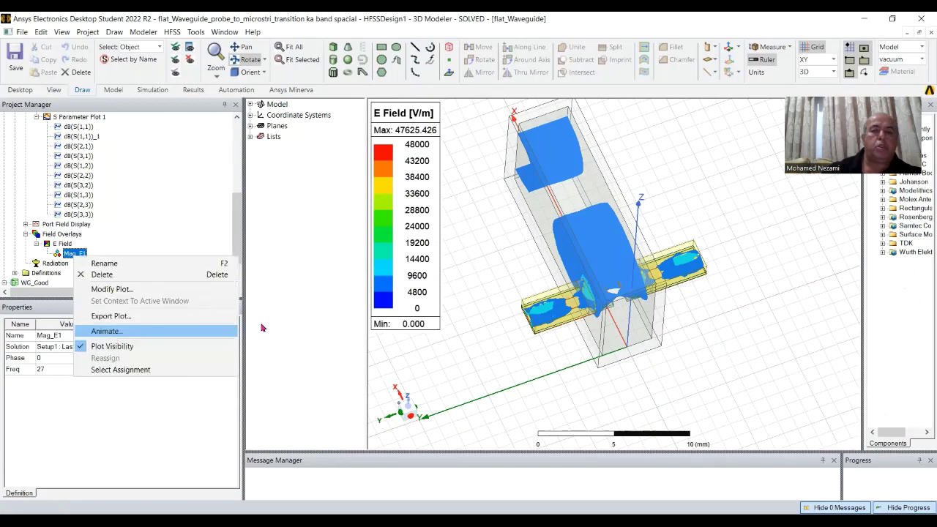
pyautogui.click(429, 305)
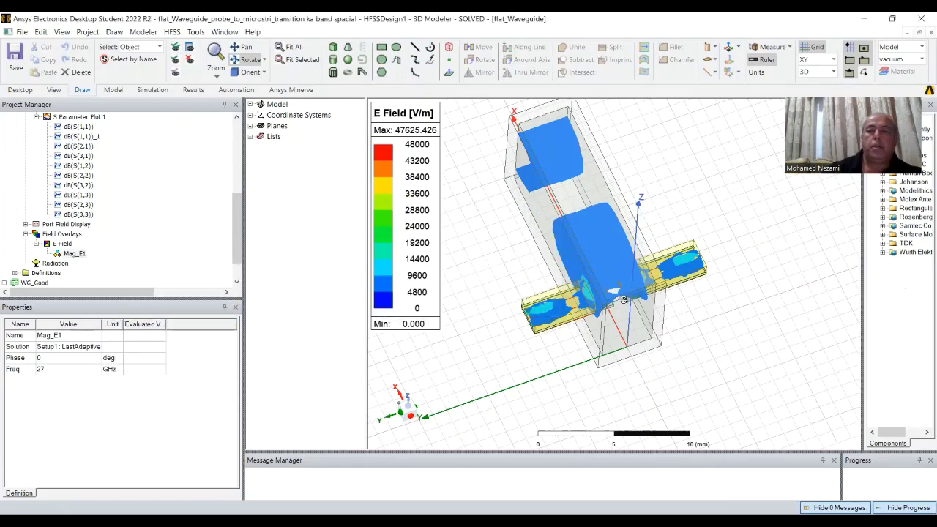
pyautogui.moveTo(623, 300); pyautogui.dragTo(653, 284)
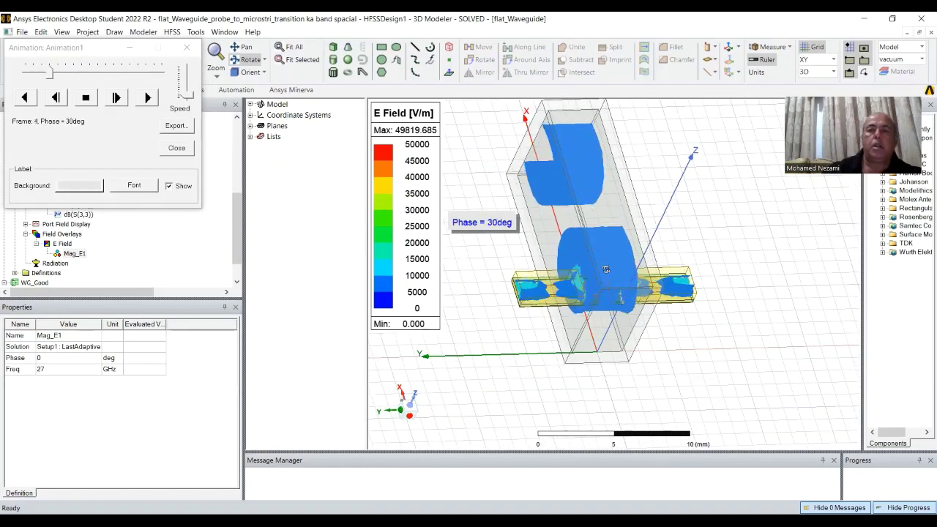
pyautogui.moveTo(607, 272); pyautogui.dragTo(687, 243)
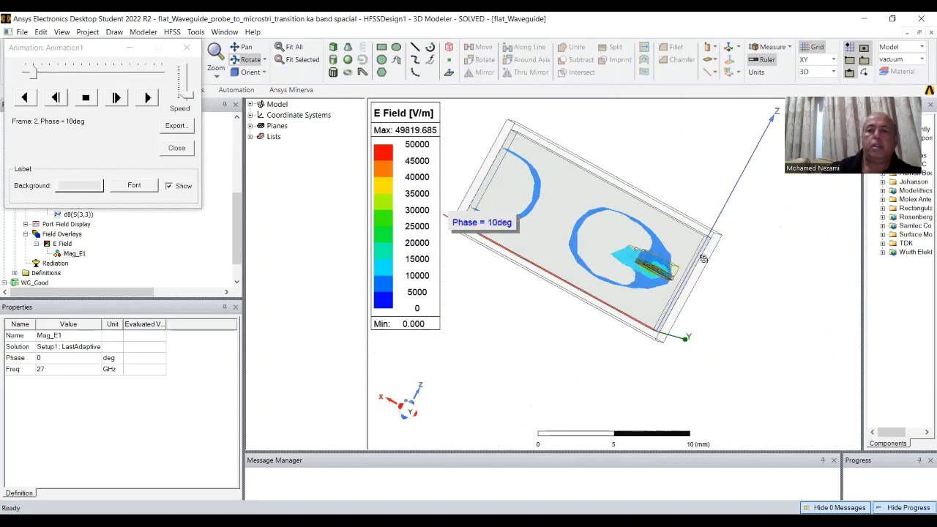
pyautogui.moveTo(702, 257); pyautogui.dragTo(679, 278)
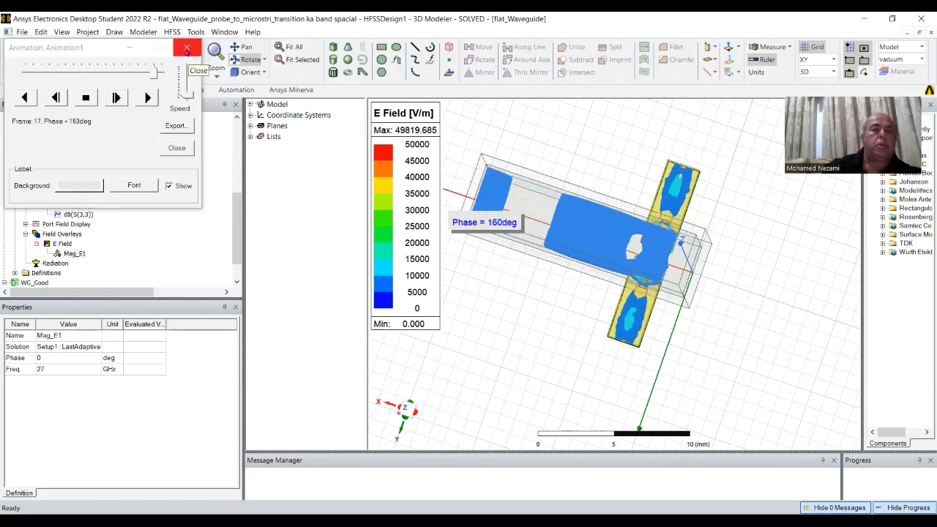
# Close the field animation and bring up the Edit Sources port excitation dialog
pyautogui.click(177, 53)
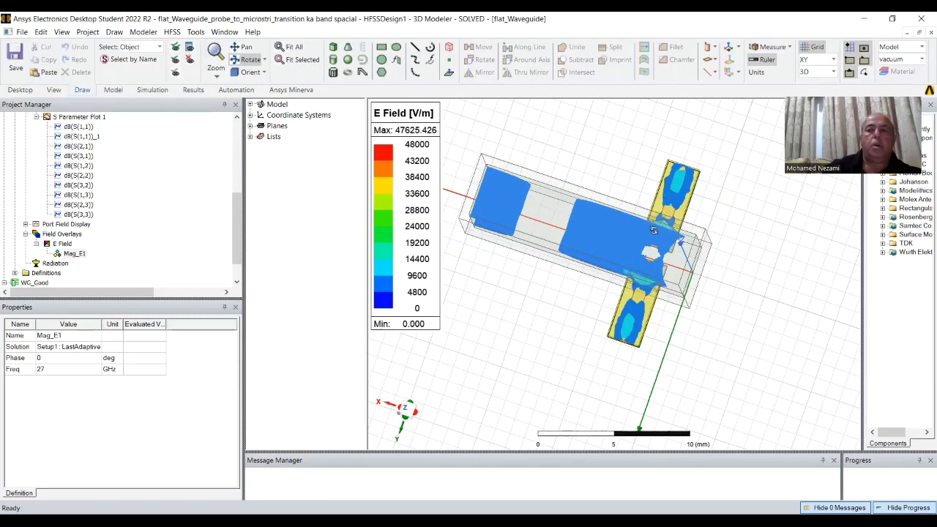
pyautogui.click(173, 32)
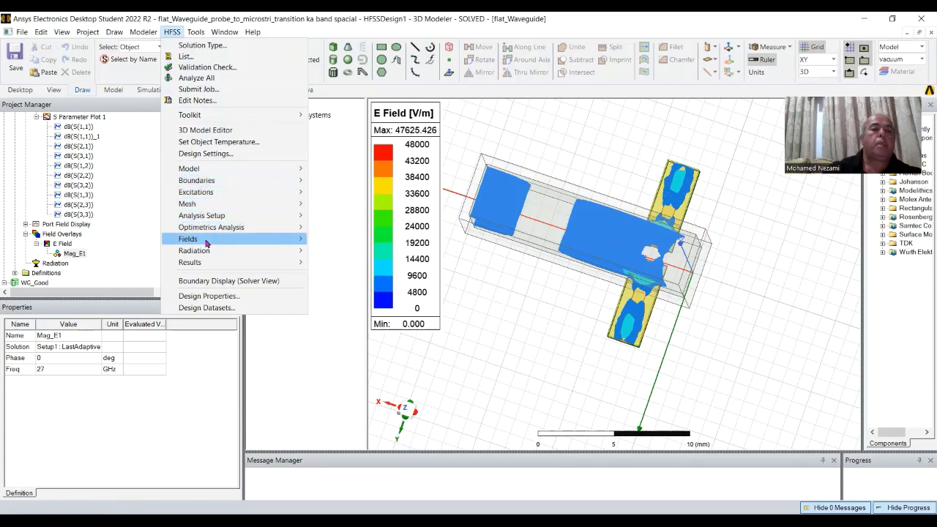
pyautogui.moveTo(206, 242)
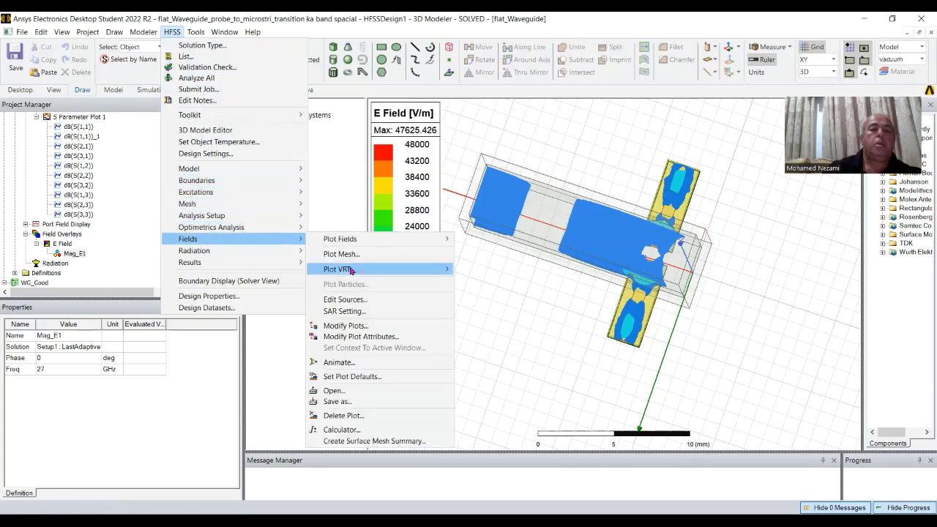
pyautogui.click(355, 300)
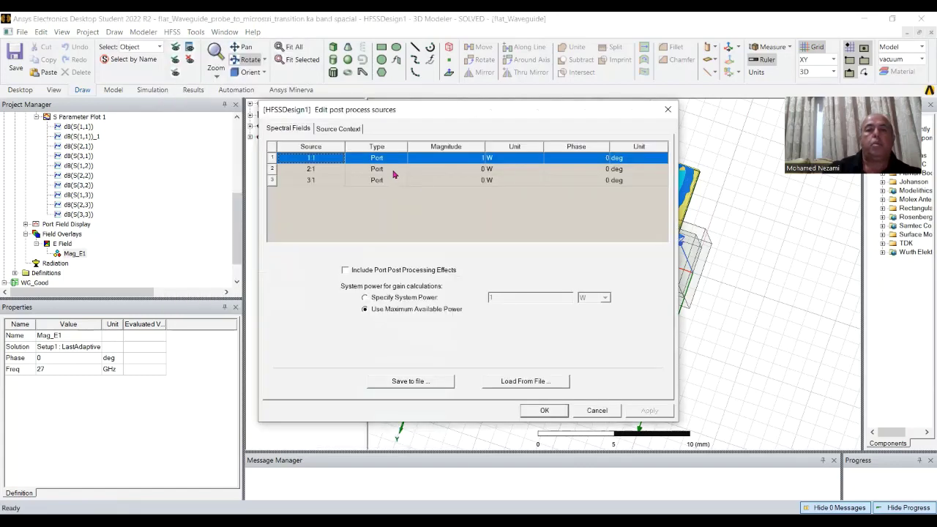
# Set port magnitudes to 0, 1 and 1 W with port 2 at 180 deg, and apply
pyautogui.click(468, 158)
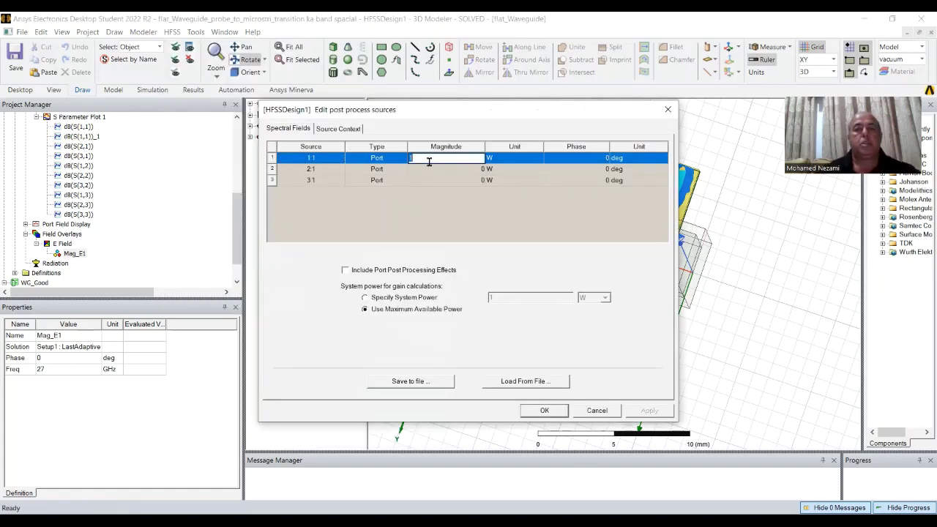
pyautogui.write('0')
pyautogui.click(456, 169)
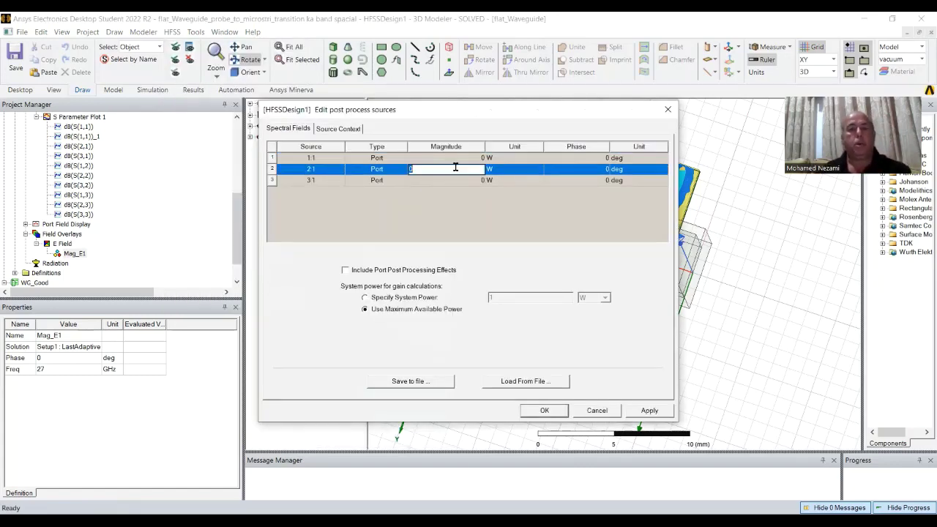
pyautogui.write('1')
pyautogui.click(466, 183)
pyautogui.write('1')
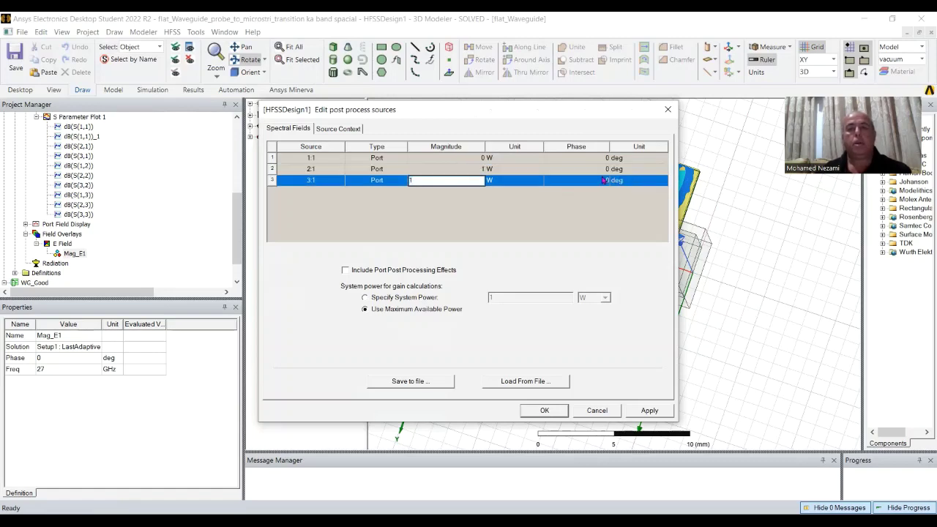
pyautogui.click(592, 181)
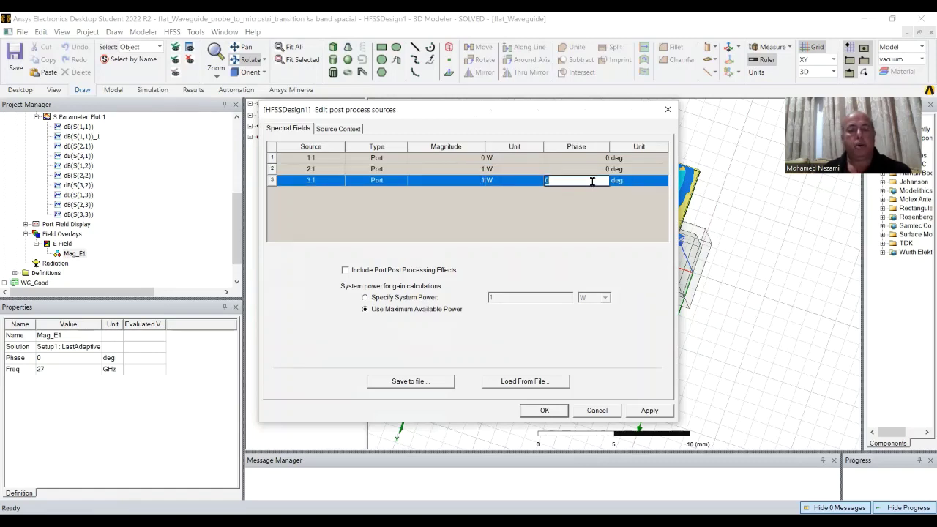
pyautogui.click(598, 169)
pyautogui.write('180')
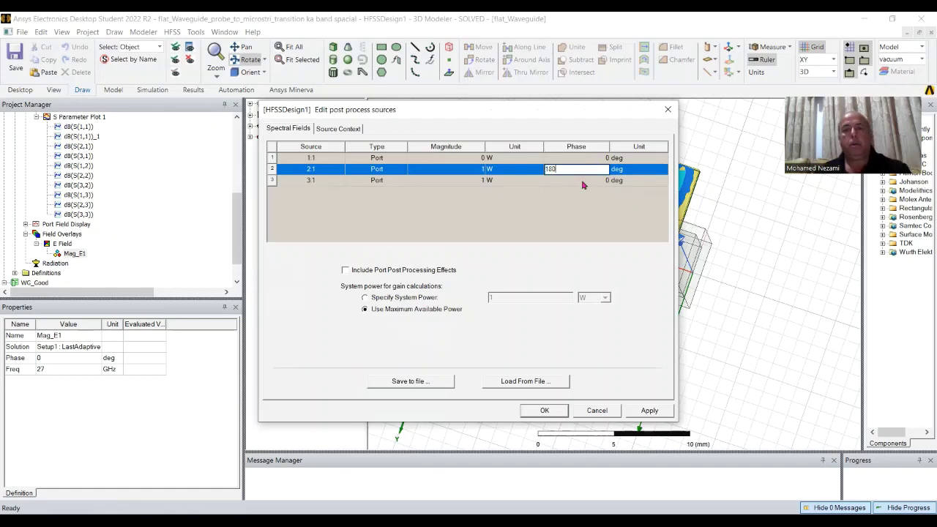
pyautogui.click(540, 412)
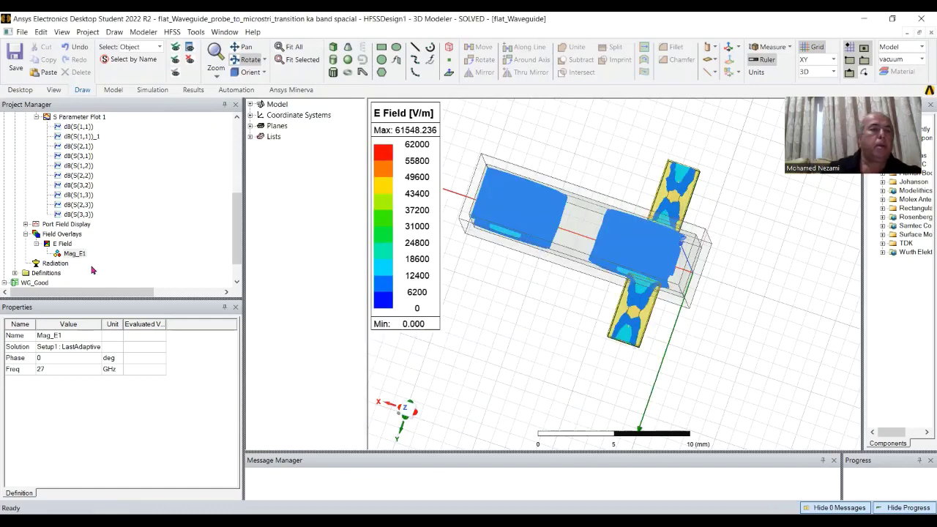
# Start the phase animation of the recalculated two-port Mag_E1 plot
pyautogui.click(74, 254)
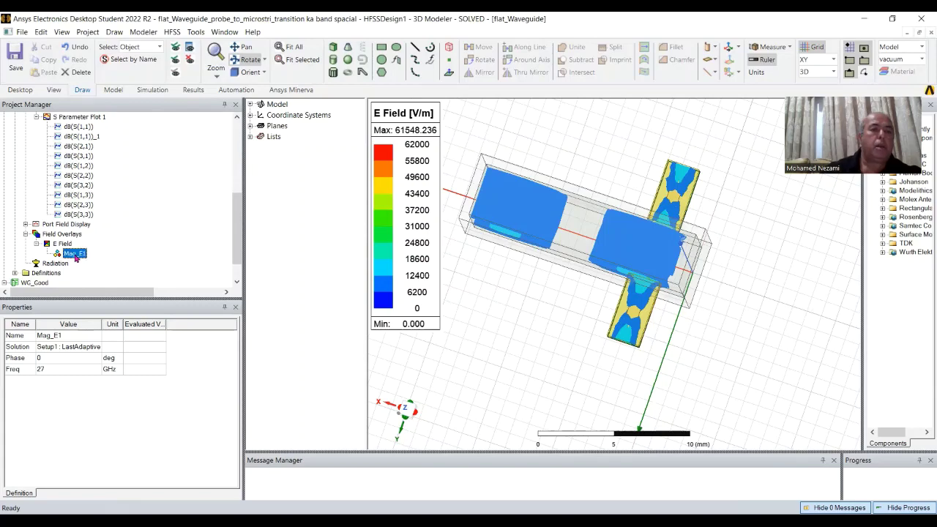
pyautogui.rightClick(75, 255)
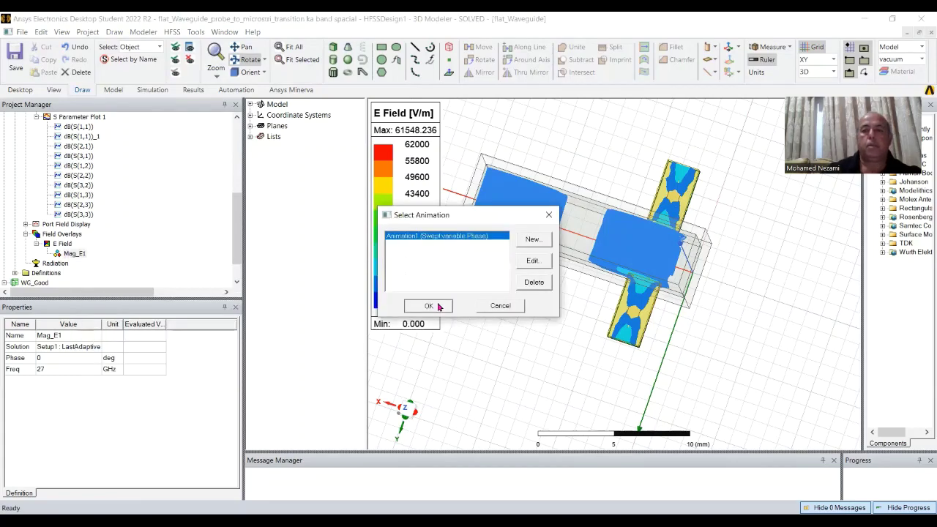
pyautogui.click(428, 305)
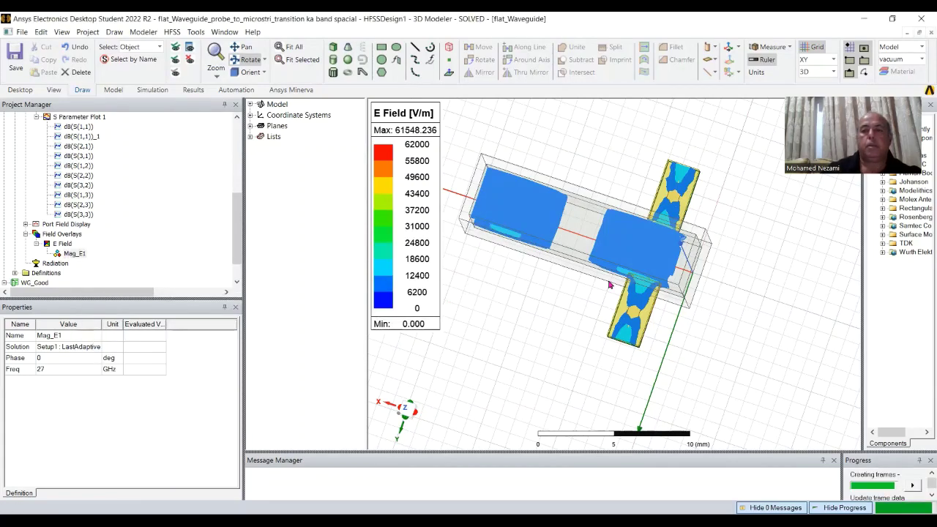
pyautogui.click(714, 247)
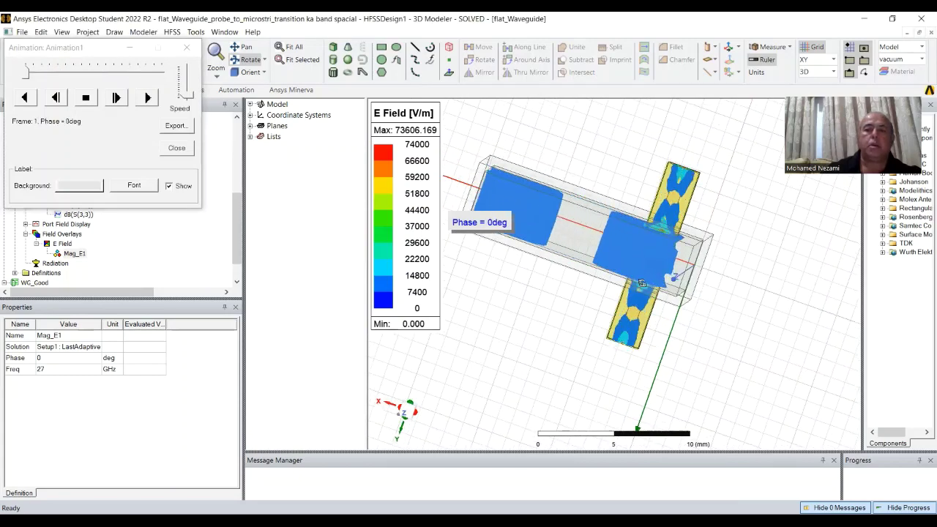
# Orbit the animated field to a horizontal waveguide view and scrub to a later phase
pyautogui.moveTo(653, 251); pyautogui.dragTo(498, 217)
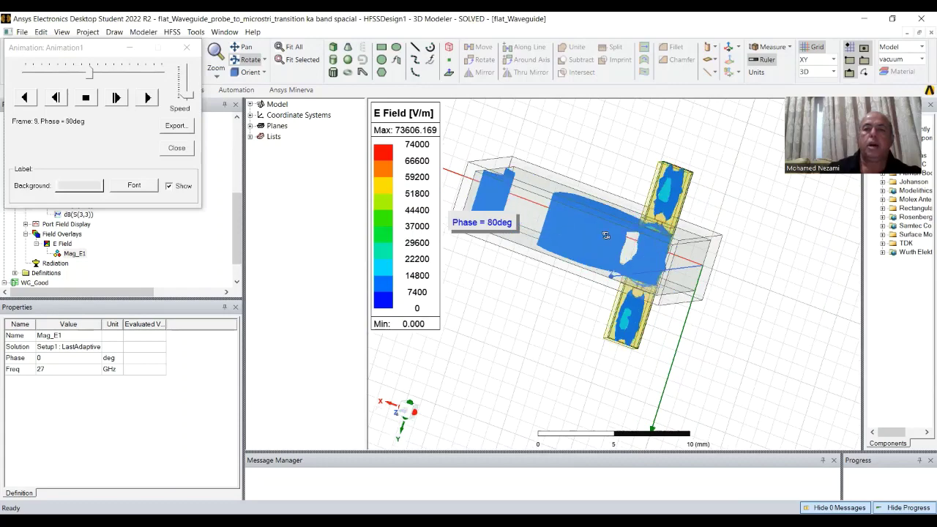
pyautogui.moveTo(610, 237); pyautogui.dragTo(621, 224)
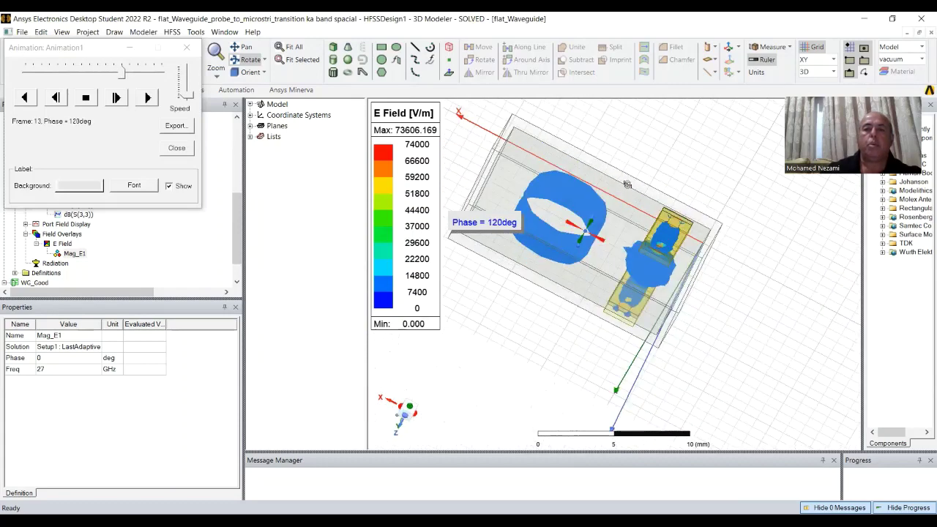
pyautogui.moveTo(627, 181); pyautogui.dragTo(663, 224)
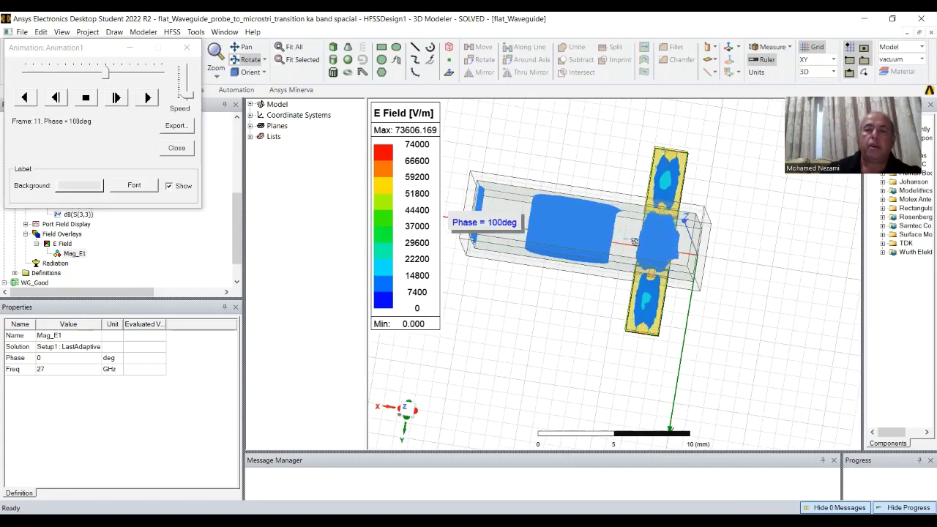
pyautogui.moveTo(702, 256); pyautogui.dragTo(686, 270)
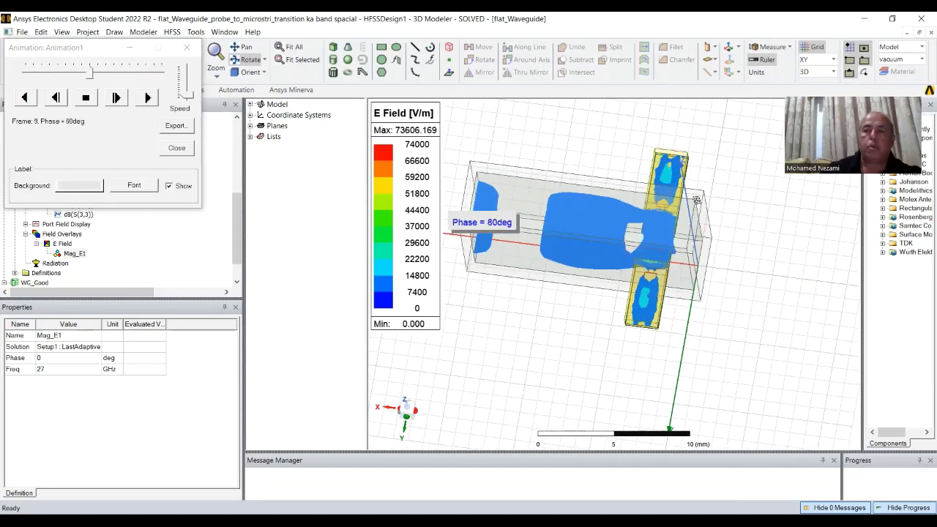
pyautogui.moveTo(690, 200); pyautogui.dragTo(680, 244)
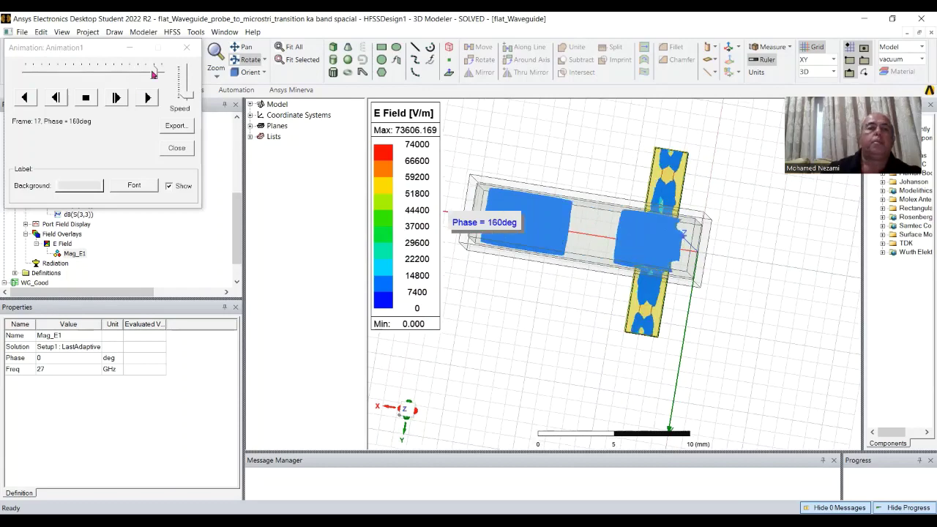
pyautogui.click(5, 283)
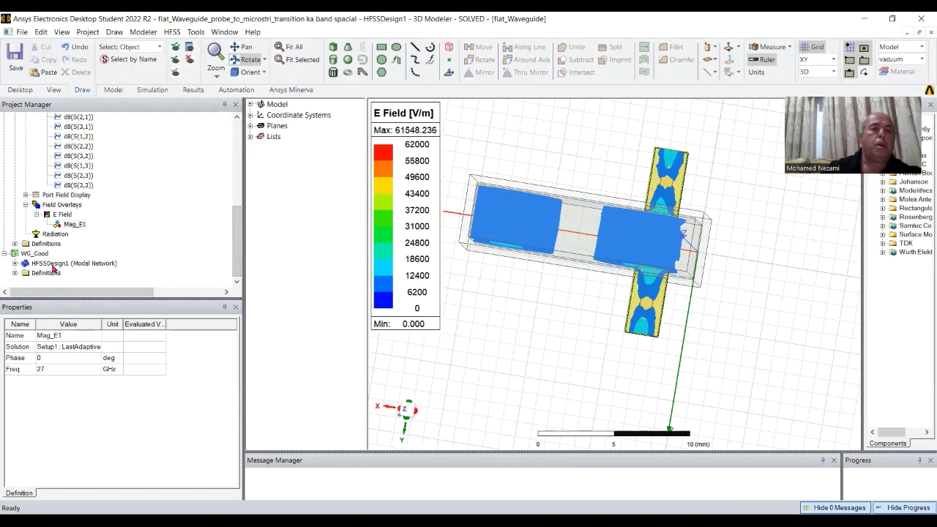
# Open and expand WG_Good's HFSSDesign1, then rotate its empty rectangular waveguide model
pyautogui.doubleClick(53, 265)
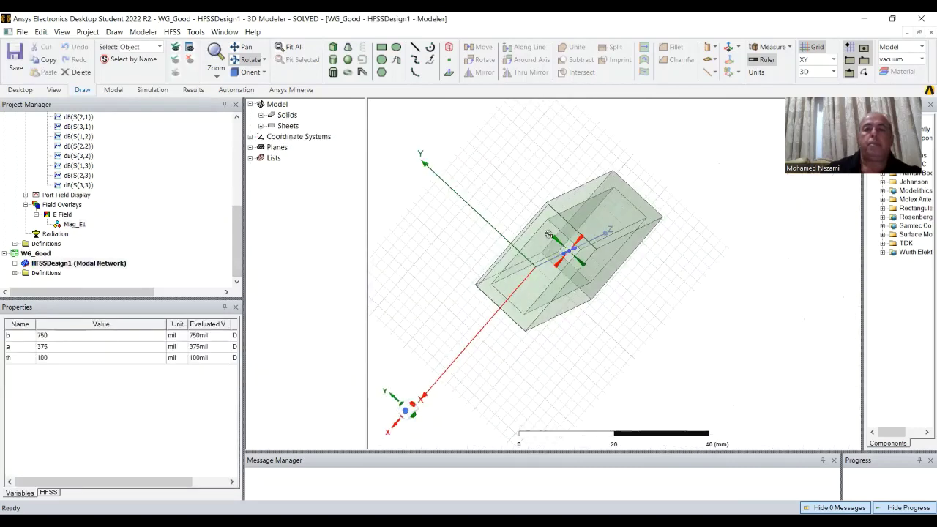
pyautogui.click(14, 265)
pyautogui.moveTo(590, 219); pyautogui.dragTo(432, 234)
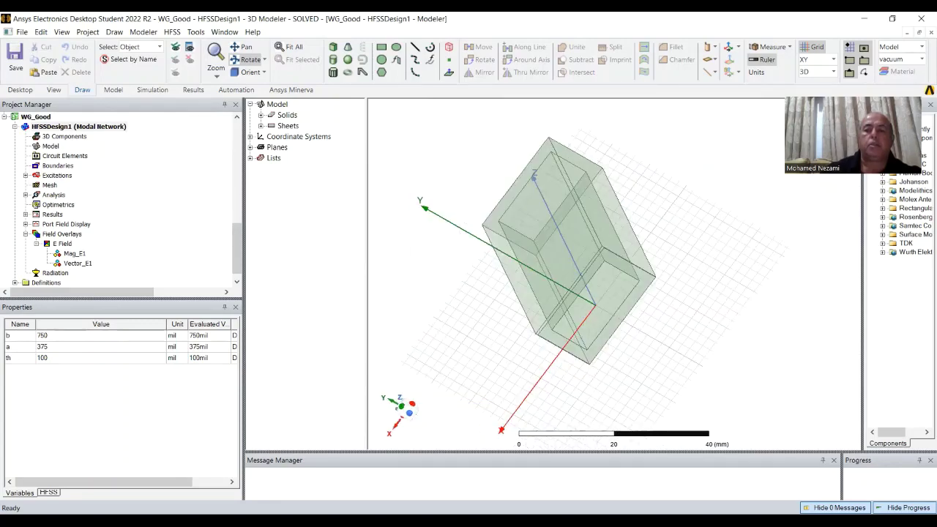
# Switch to PowerPoint and page down to slide 24's 0°/180° power-divider diagrams
pyautogui.hotkey('alt', 'Tab')
pyautogui.scroll(-1, 483, 296)
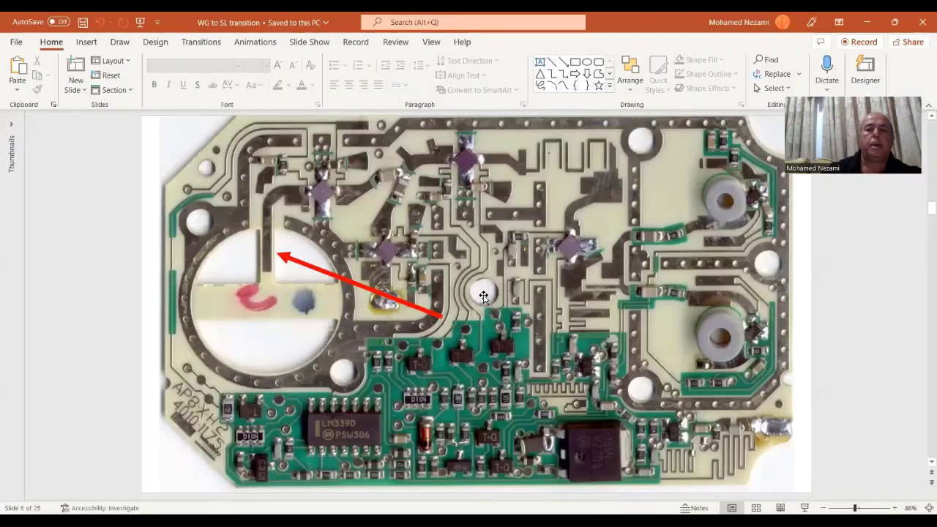
pyautogui.scroll(-18, 483, 296)
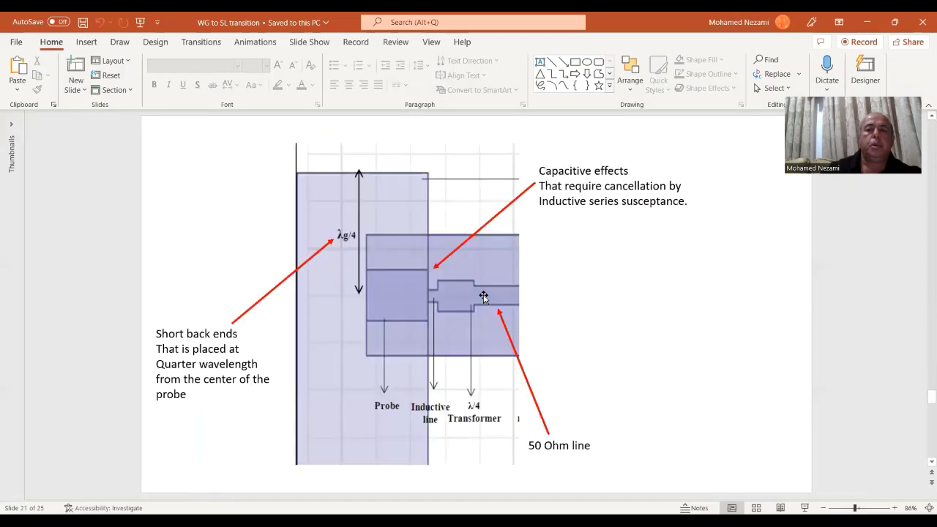
pyautogui.scroll(-1, 483, 296)
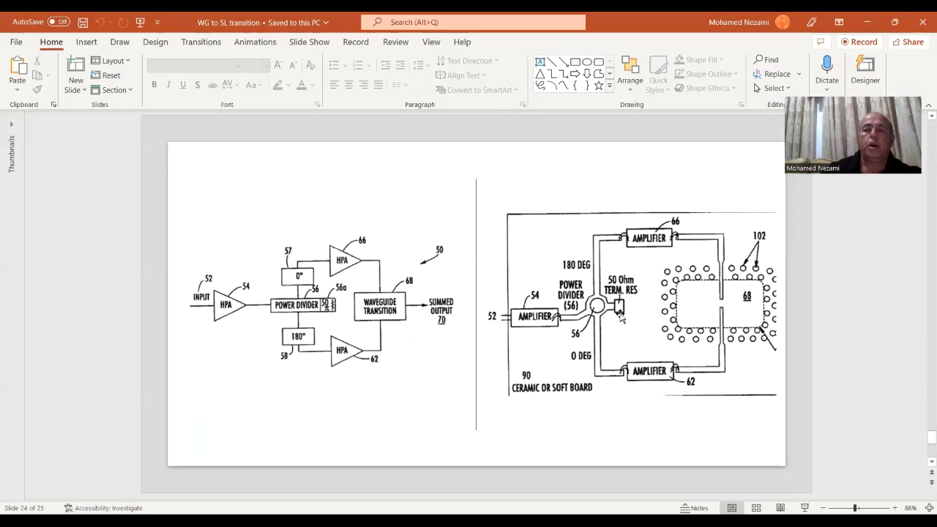
# Back in HFSS, view WG_Good's Mag_E1 field from the side, then show Vector_E1 arrows
pyautogui.click(866, 23)
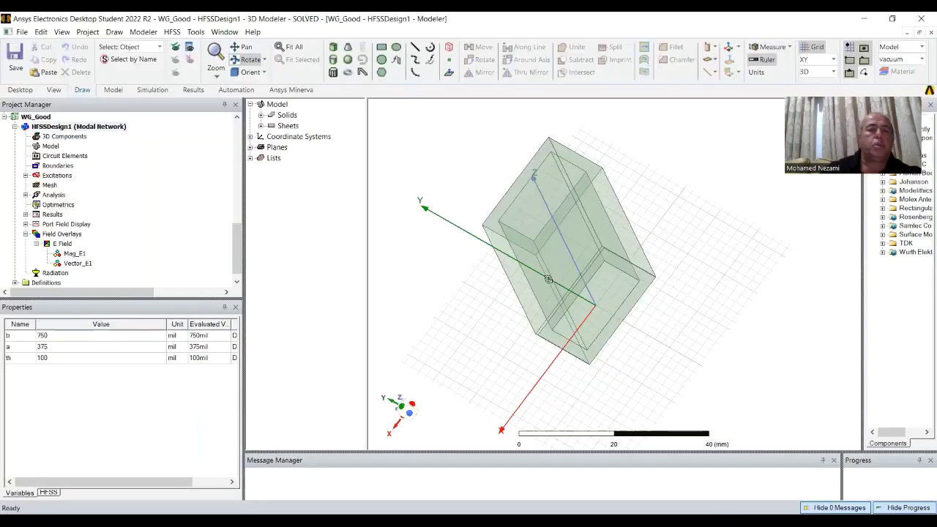
pyautogui.click(79, 256)
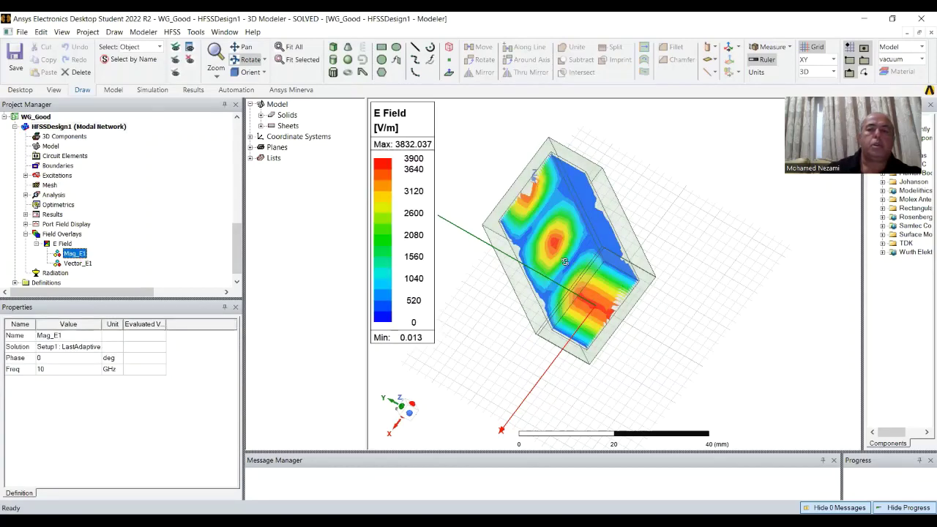
pyautogui.moveTo(565, 261); pyautogui.dragTo(653, 246)
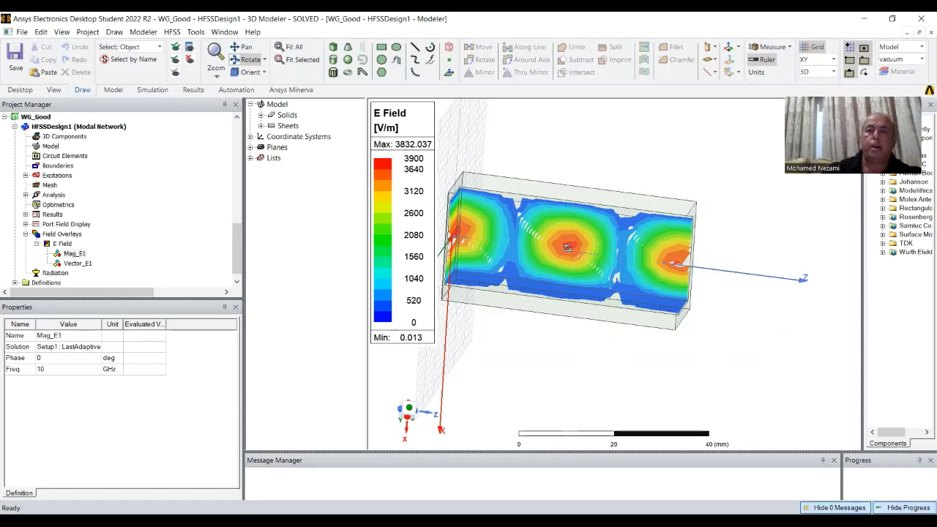
pyautogui.moveTo(568, 245)
pyautogui.mouseDown()
pyautogui.moveTo(601, 233)
pyautogui.moveTo(572, 230)
pyautogui.moveTo(572, 241)
pyautogui.mouseUp()
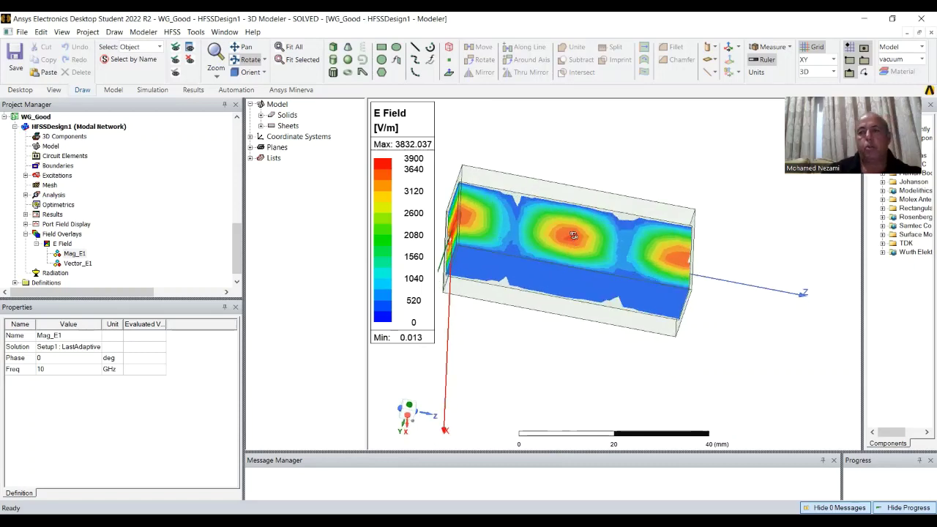
pyautogui.moveTo(571, 253); pyautogui.dragTo(592, 344)
pyautogui.click(77, 263)
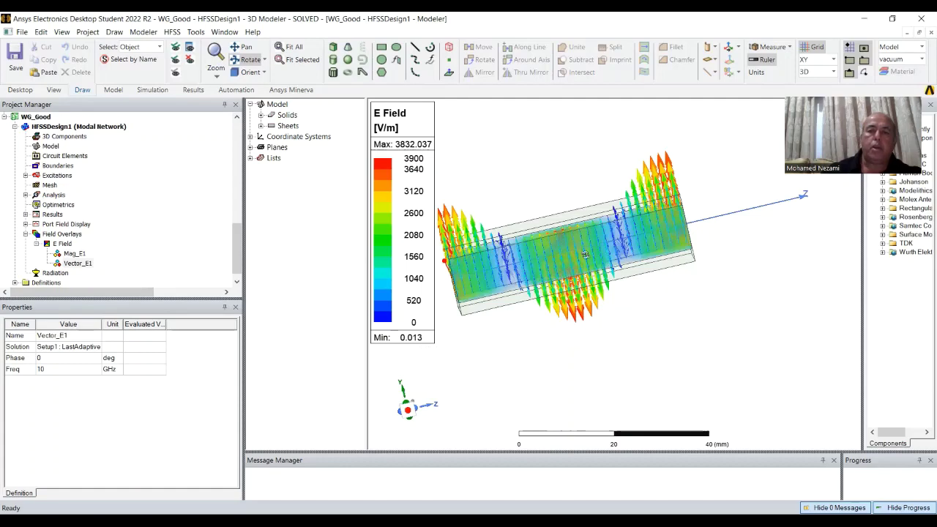
# Orbit the WG_Good Vector_E1 arrow plot to side and flat views along the waveguide
pyautogui.moveTo(575, 337); pyautogui.dragTo(569, 273)
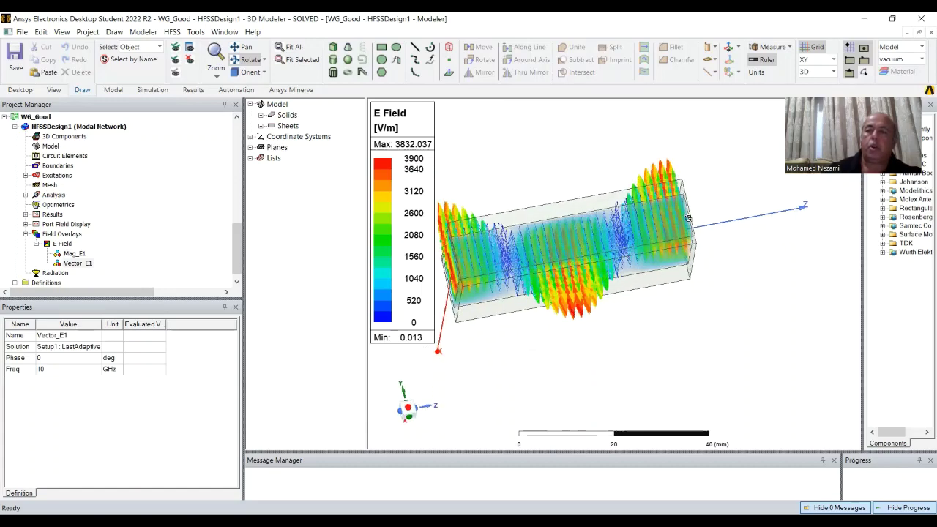
pyautogui.moveTo(582, 276); pyautogui.dragTo(584, 261)
pyautogui.moveTo(569, 203); pyautogui.dragTo(545, 196)
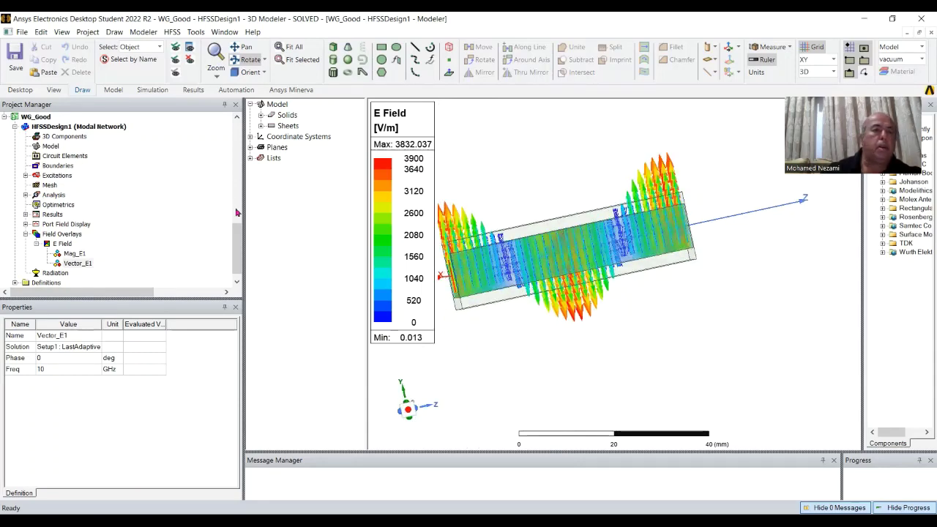
pyautogui.moveTo(244, 236); pyautogui.dragTo(249, 139)
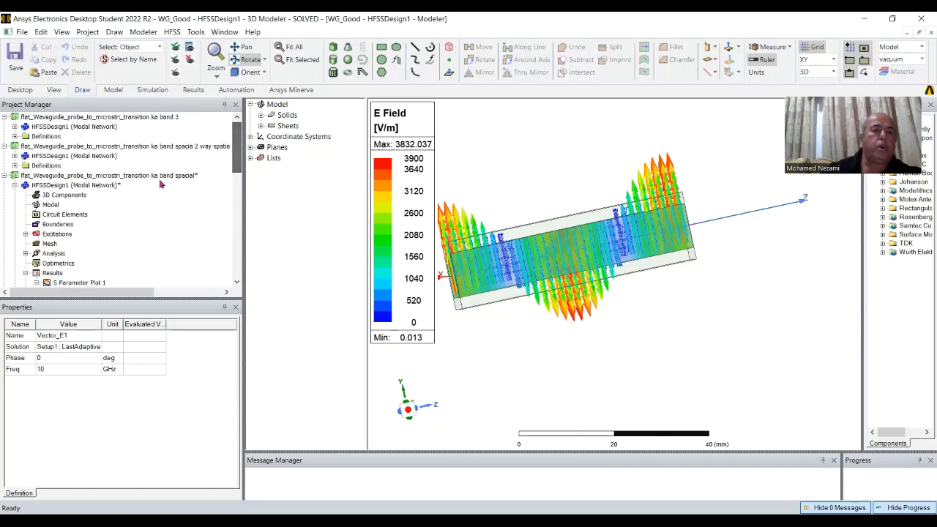
# Open each project's HFSSDesign1 in turn, ending active on the ka band spacial design
pyautogui.doubleClick(76, 128)
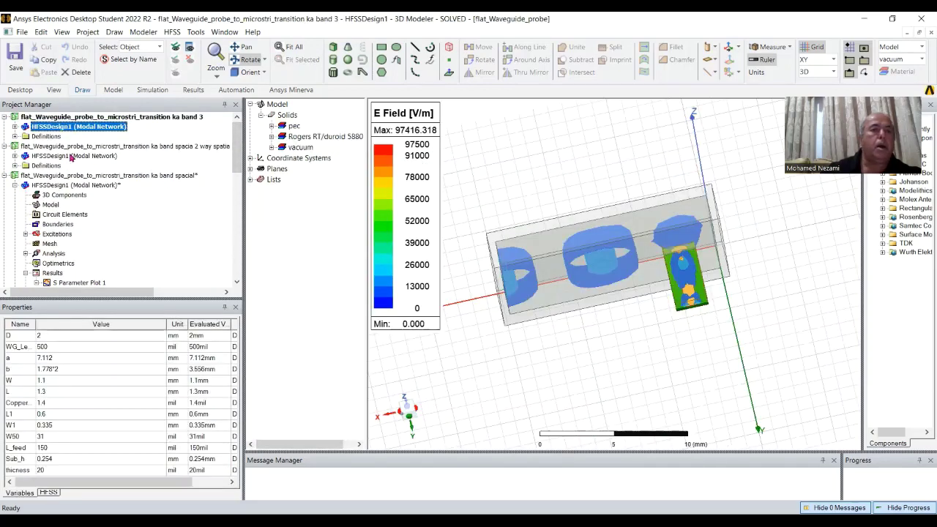
pyautogui.doubleClick(66, 156)
pyautogui.click(77, 156)
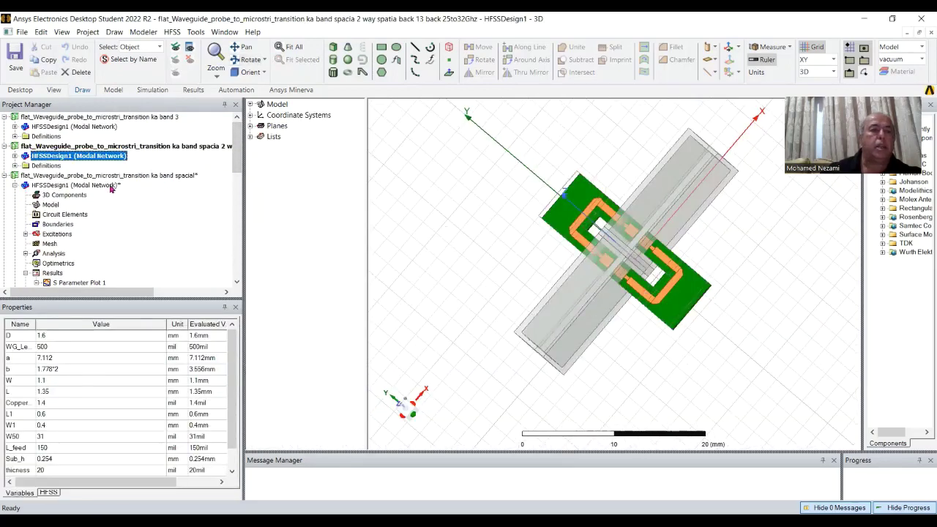
pyautogui.doubleClick(76, 185)
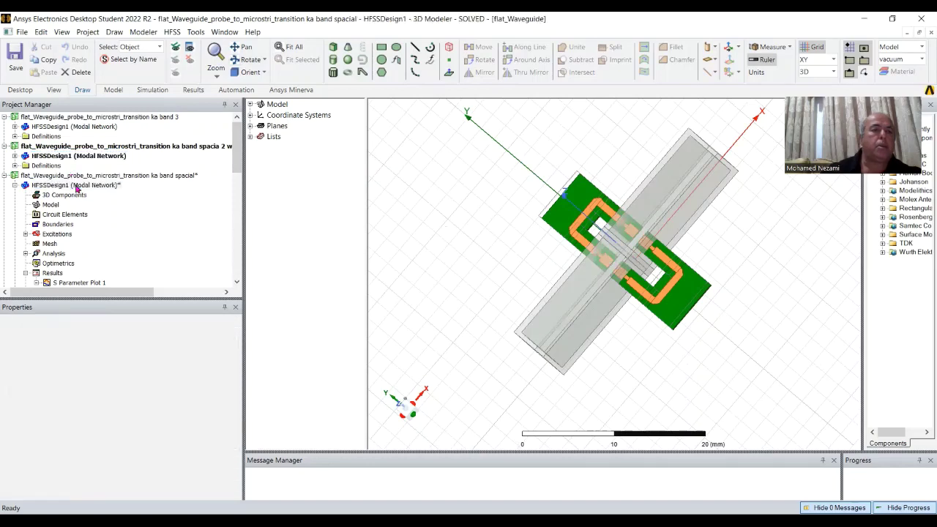
pyautogui.click(77, 185)
# Orbit the ka band spacial two-port field plot to a near top-down view
pyautogui.moveTo(667, 230); pyautogui.dragTo(680, 180)
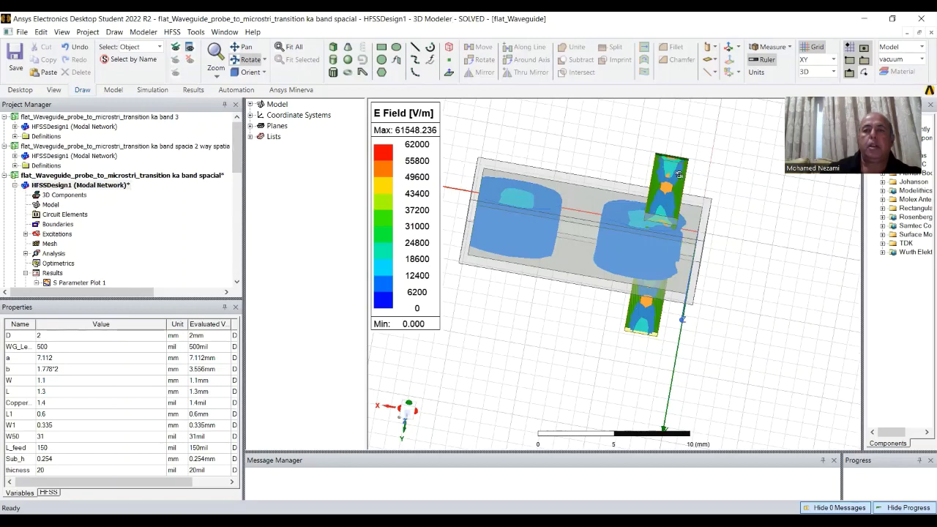
pyautogui.moveTo(669, 233); pyautogui.dragTo(685, 183)
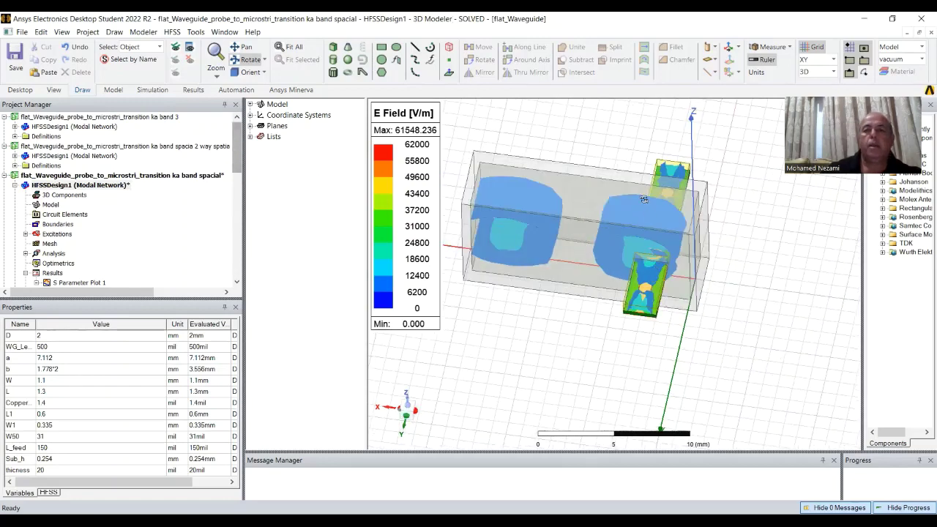
pyautogui.moveTo(638, 219); pyautogui.dragTo(636, 230)
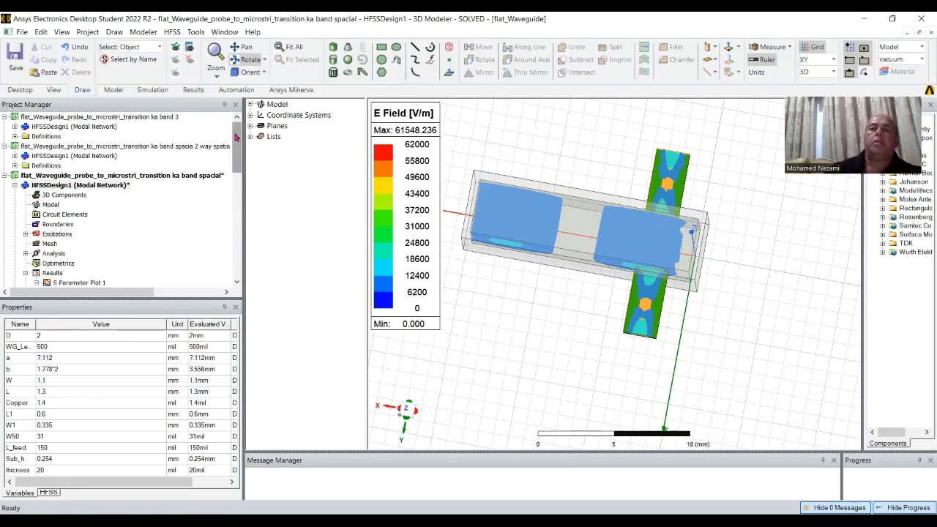
# Open the 2-way spatial combiner model and orbit it with free rotation
pyautogui.click(64, 148)
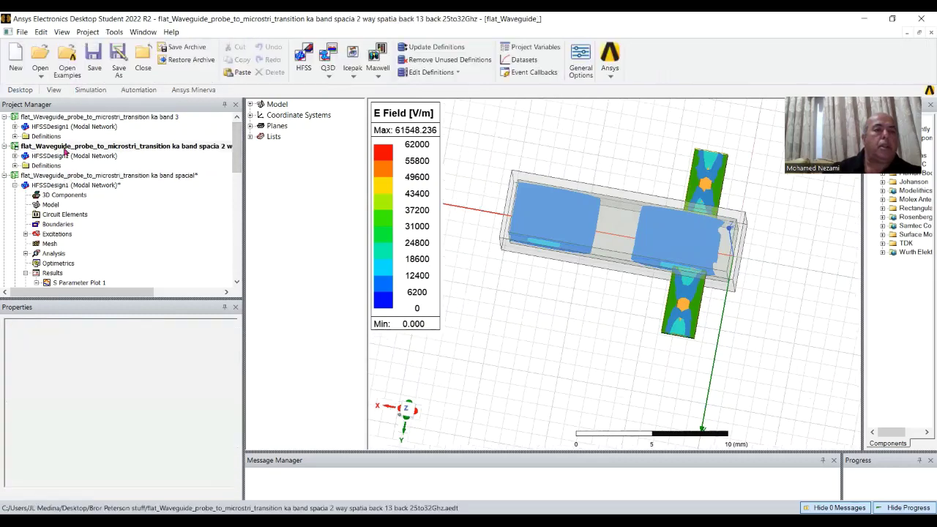
pyautogui.doubleClick(64, 156)
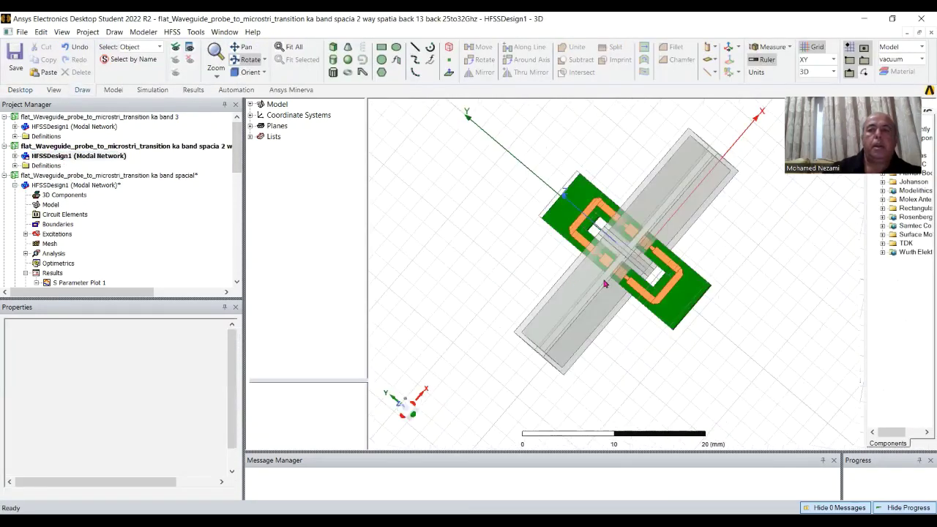
pyautogui.click(248, 60)
pyautogui.moveTo(694, 275)
pyautogui.mouseDown()
pyautogui.moveTo(692, 261)
pyautogui.moveTo(698, 268)
pyautogui.mouseUp()
pyautogui.moveTo(625, 324); pyautogui.dragTo(627, 245)
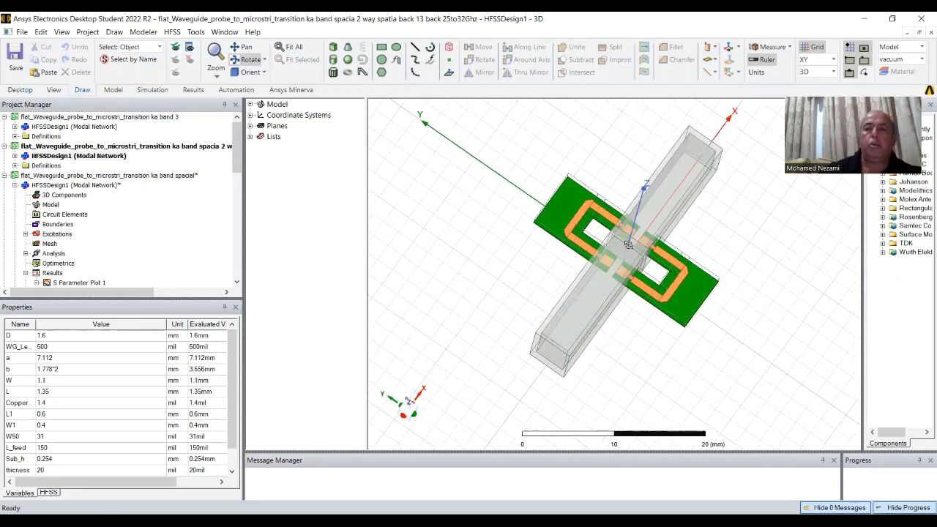
# Compare the ka band 3 single-probe field plot with the ka band spacial field plot
pyautogui.doubleClick(55, 128)
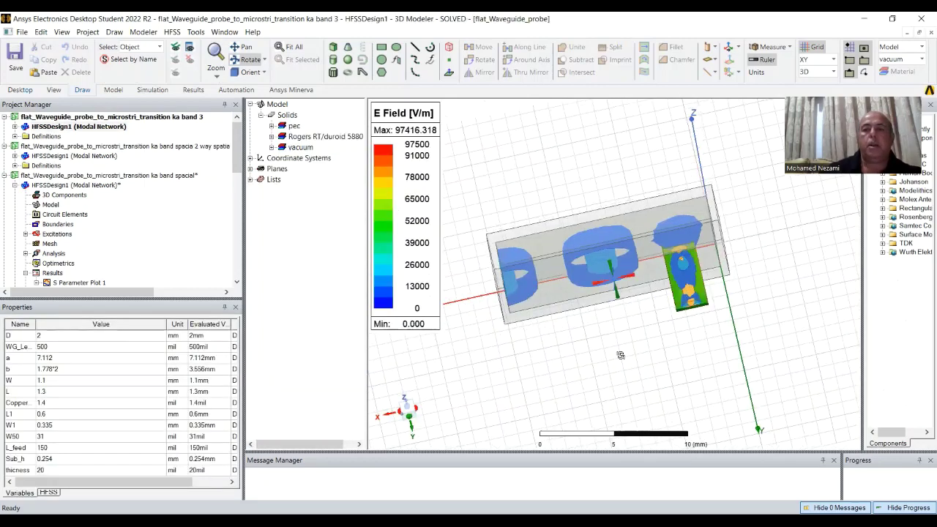
pyautogui.moveTo(620, 355); pyautogui.dragTo(706, 302)
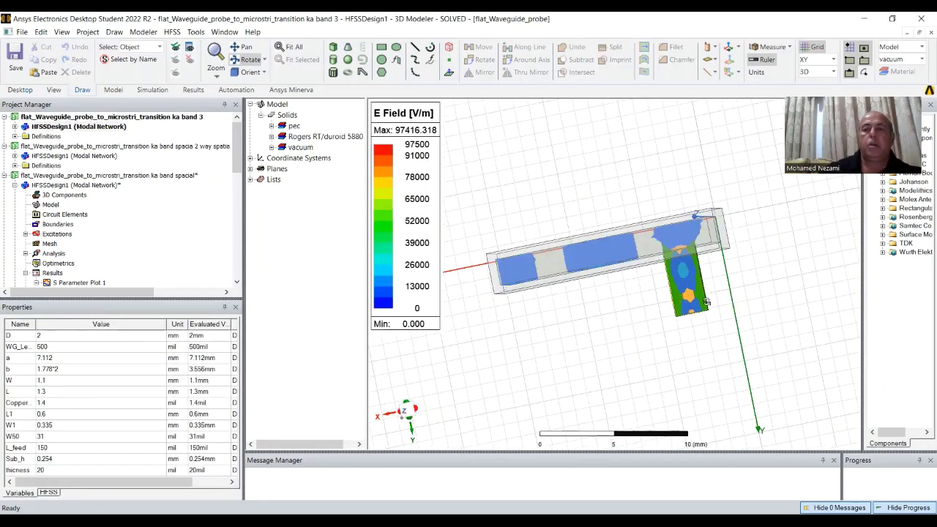
pyautogui.doubleClick(65, 187)
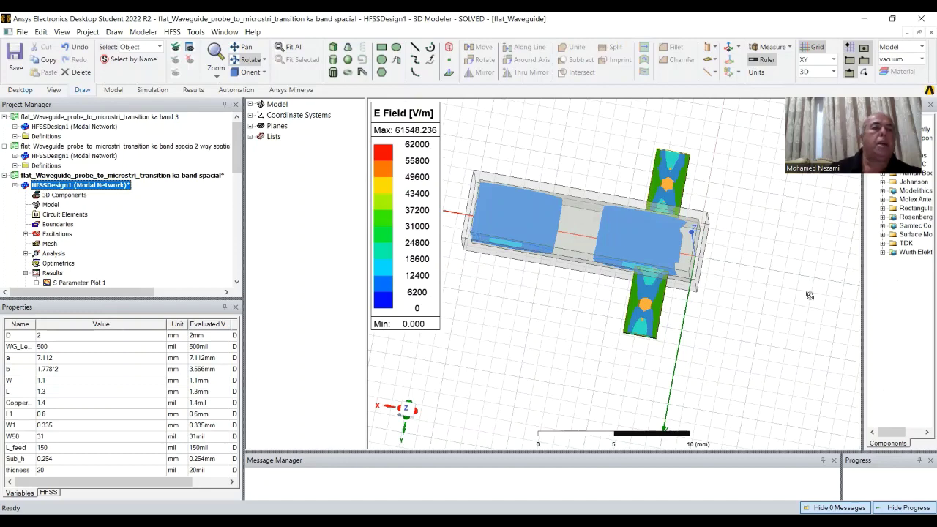
pyautogui.doubleClick(78, 127)
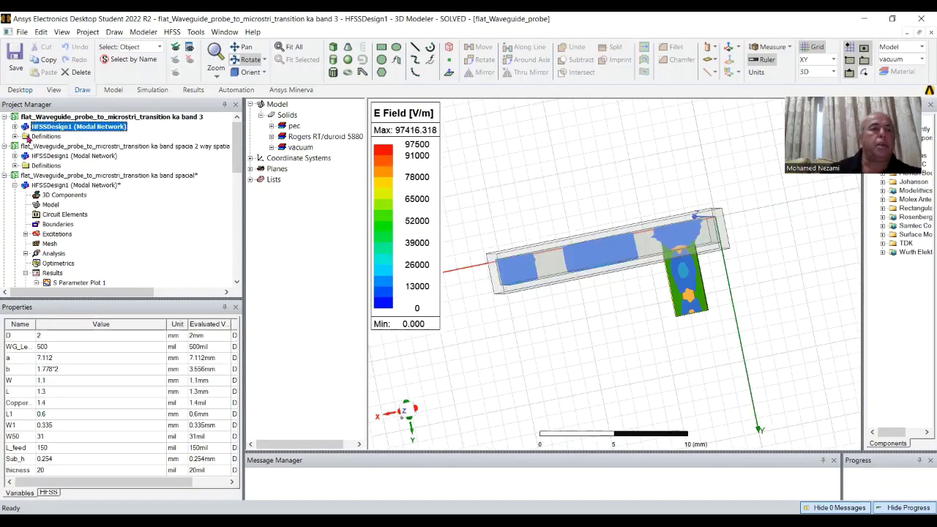
pyautogui.doubleClick(69, 185)
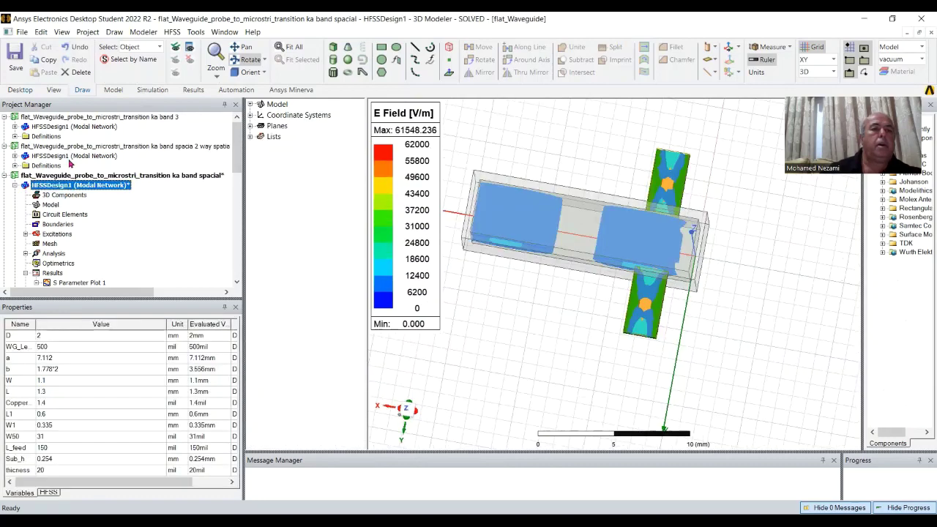
# Return to the 2-way spatial combiner, zooming and orbiting it toward a top-down view
pyautogui.doubleClick(69, 156)
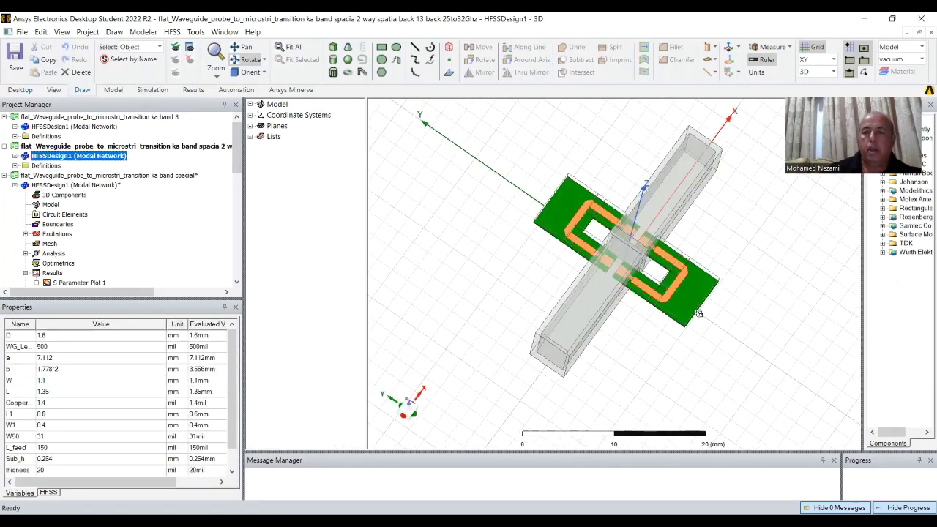
pyautogui.click(721, 302)
pyautogui.scroll(2, 685, 295)
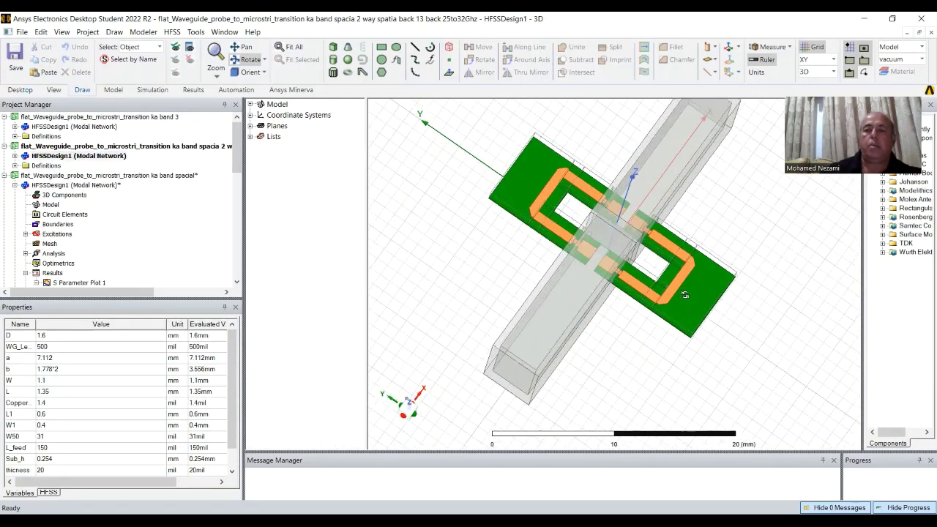
pyautogui.scroll(2, 700, 302)
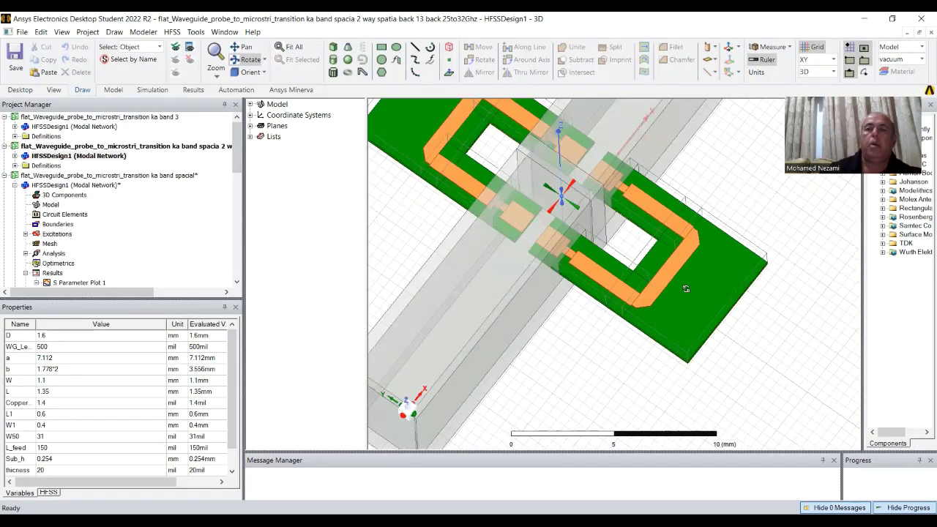
pyautogui.moveTo(686, 270); pyautogui.dragTo(696, 241)
pyautogui.moveTo(683, 288); pyautogui.dragTo(690, 310)
pyautogui.scroll(-2, 690, 285)
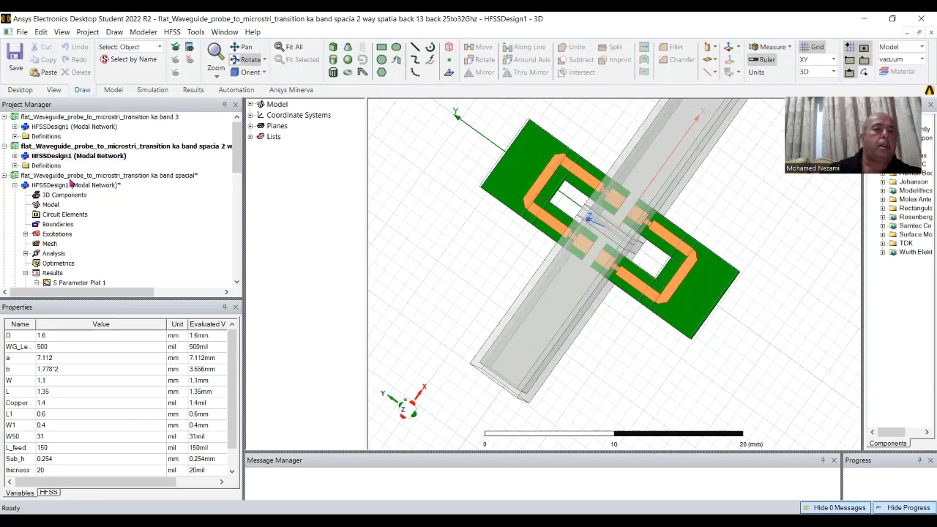
# Review the 2-way design's 27 GHz Setup1 solution settings without changes
pyautogui.click(16, 165)
pyautogui.click(79, 156)
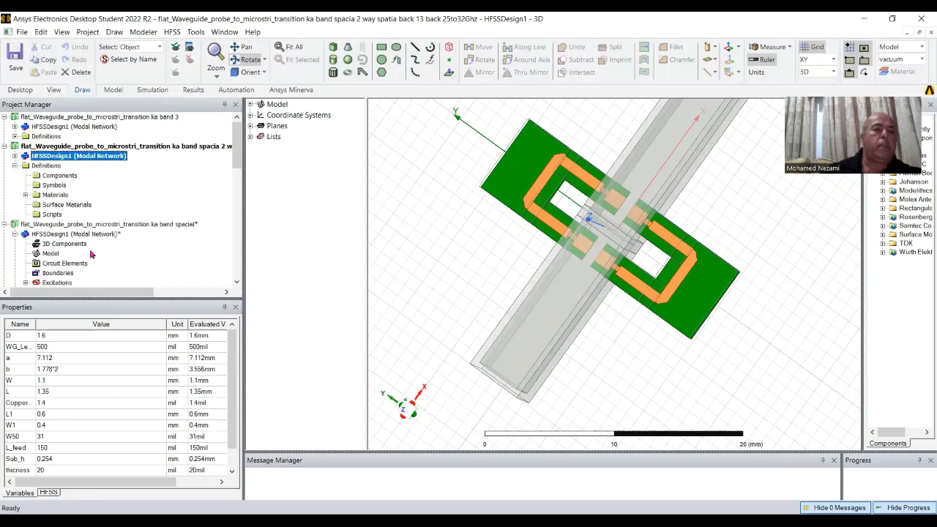
pyautogui.moveTo(233, 158); pyautogui.dragTo(234, 179)
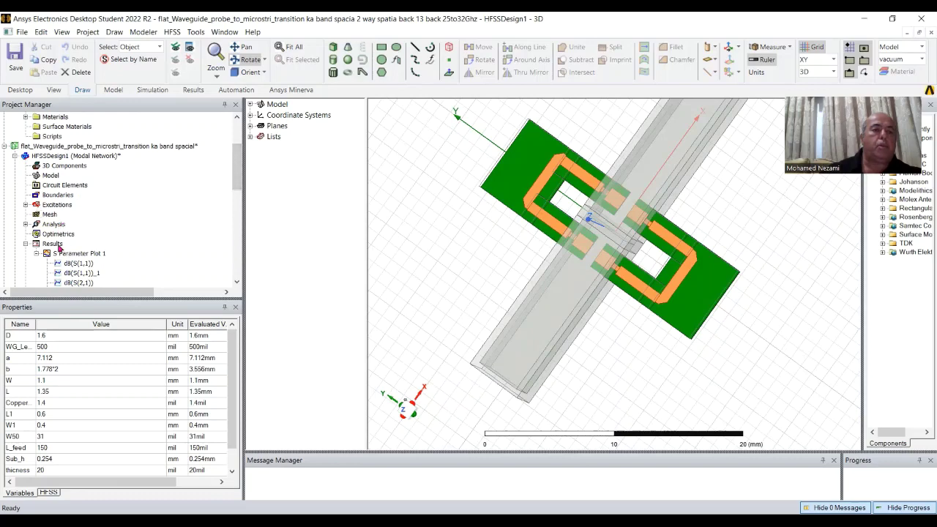
pyautogui.click(26, 224)
pyautogui.doubleClick(62, 233)
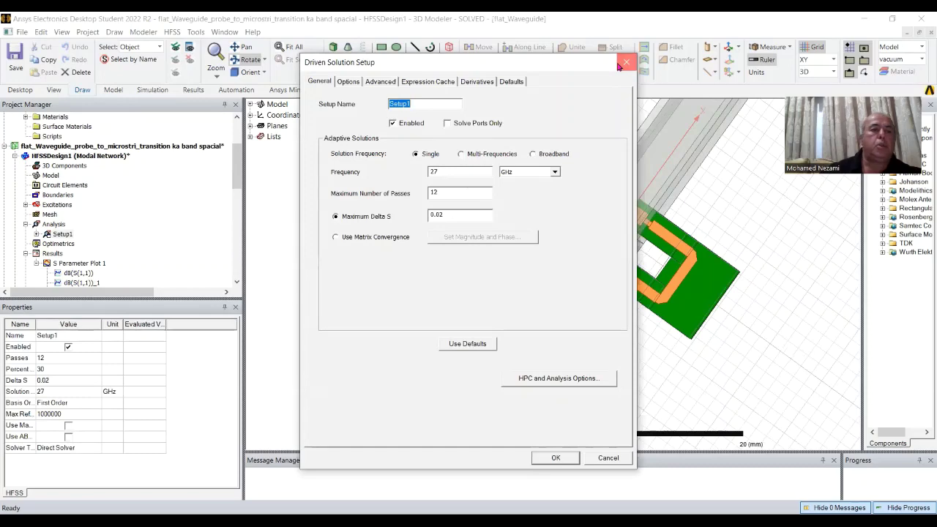
pyautogui.click(626, 62)
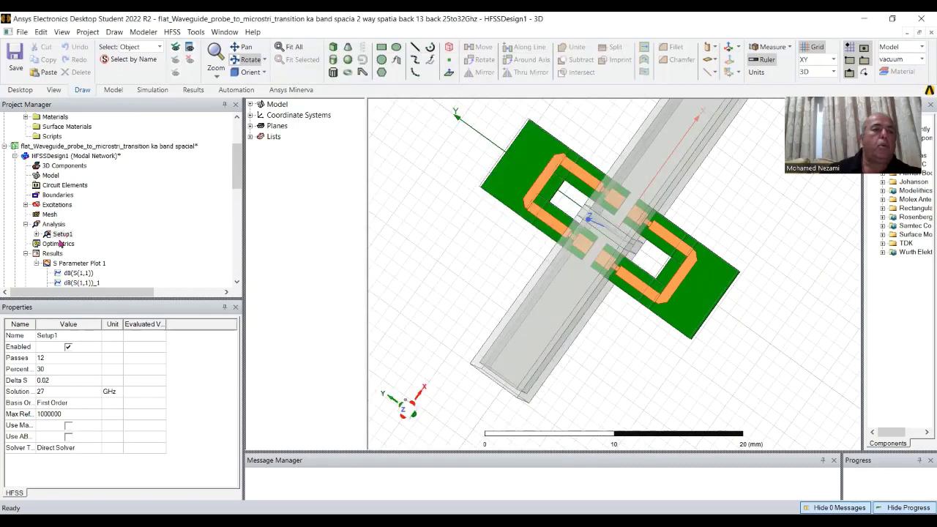
# Display S Parameter Plot 1 with m1 at 27 GHz reading -3.0701 dB, then collapse the tree
pyautogui.doubleClick(78, 272)
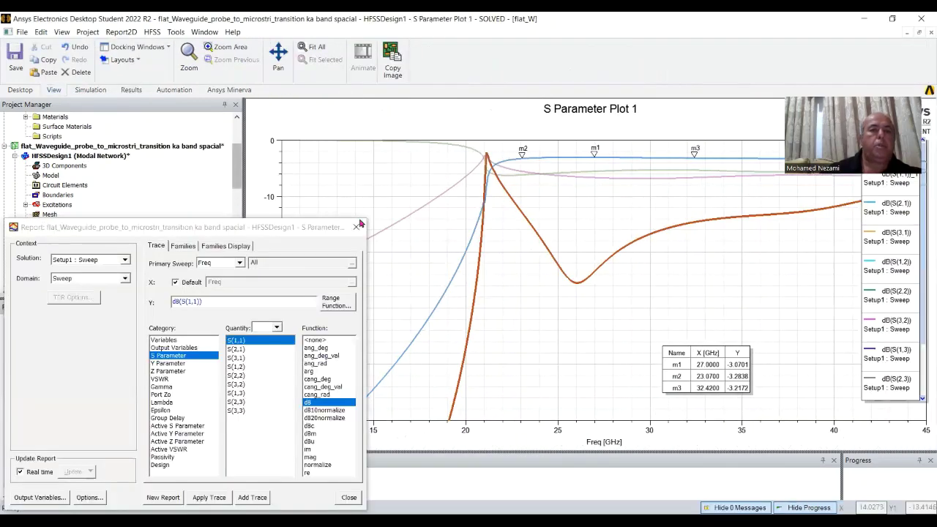
pyautogui.click(357, 227)
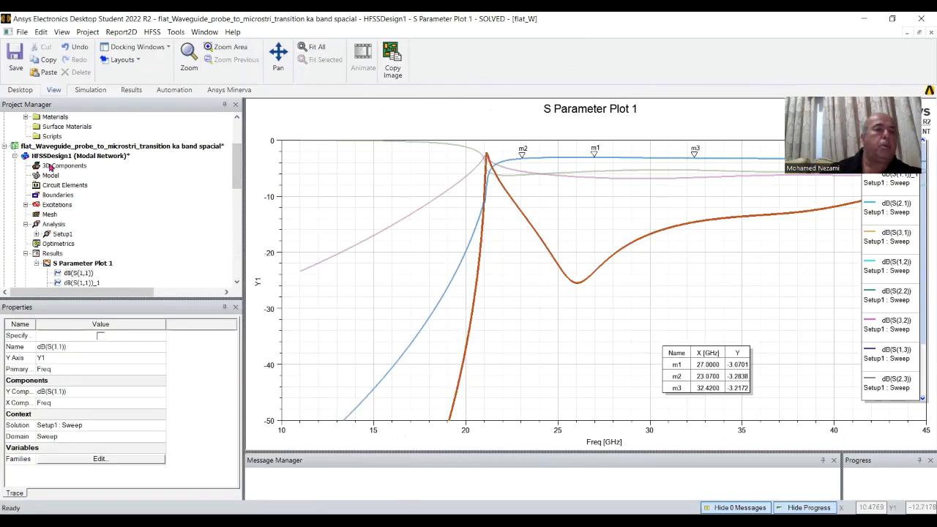
pyautogui.click(14, 156)
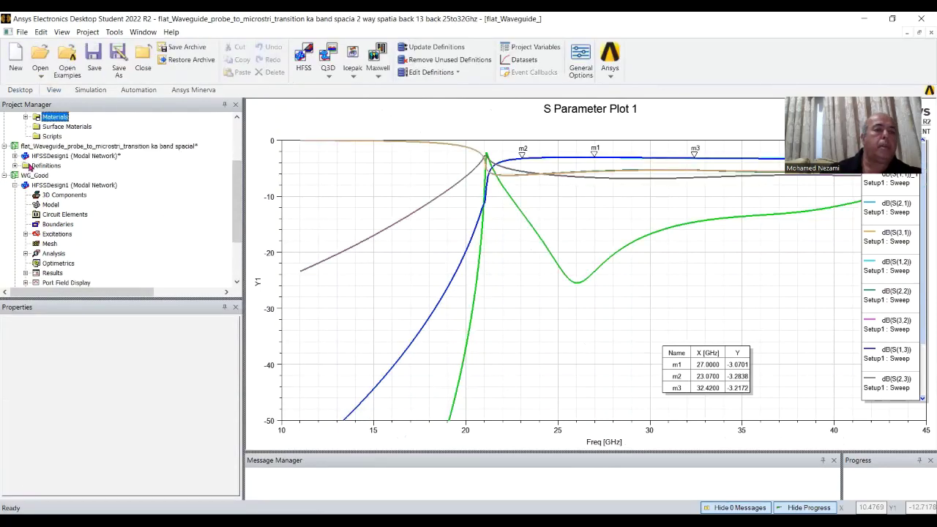
pyautogui.click(15, 185)
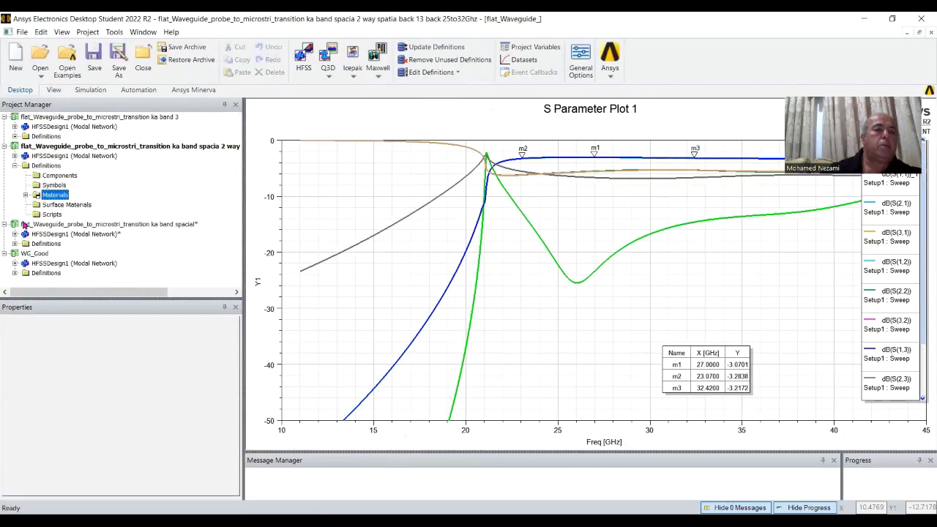
pyautogui.click(15, 165)
# Open the 2-way spatial combiner design, view S Parameter Plot 1, then select Field Overlays
pyautogui.click(69, 148)
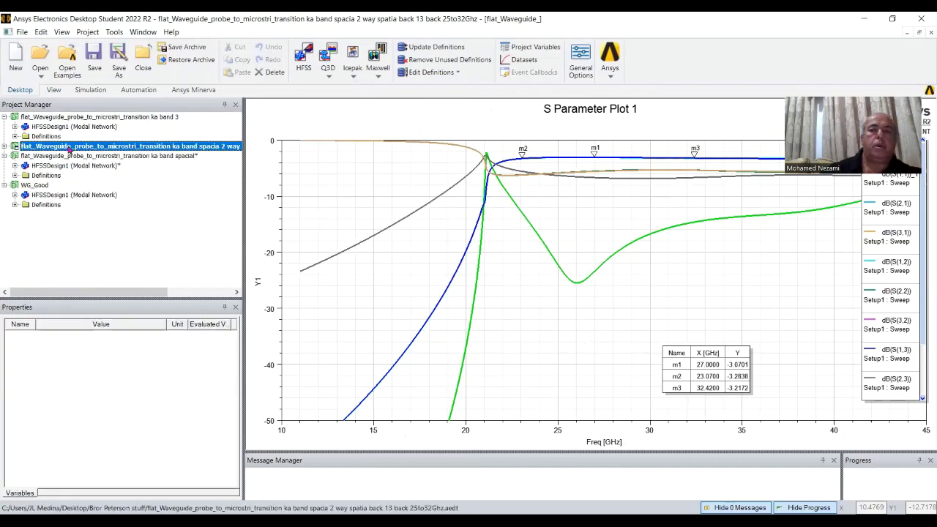
pyautogui.doubleClick(69, 156)
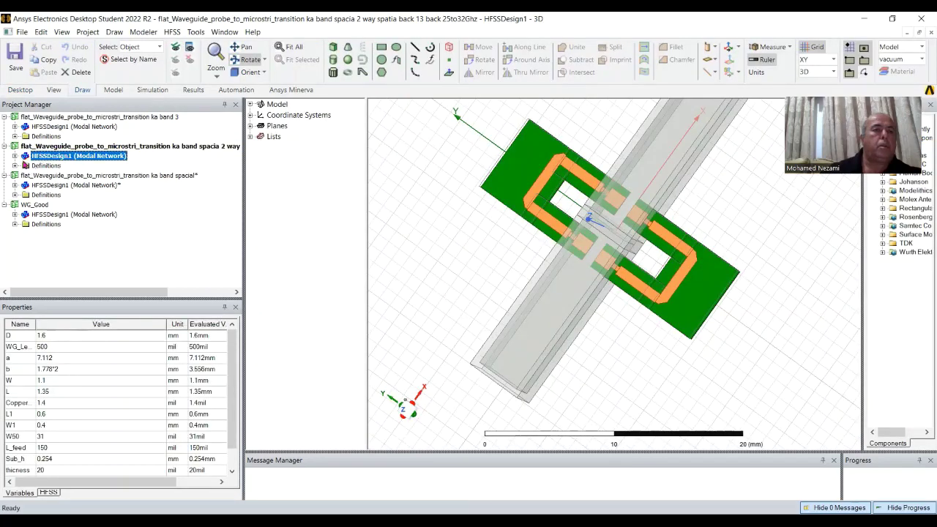
pyautogui.click(15, 156)
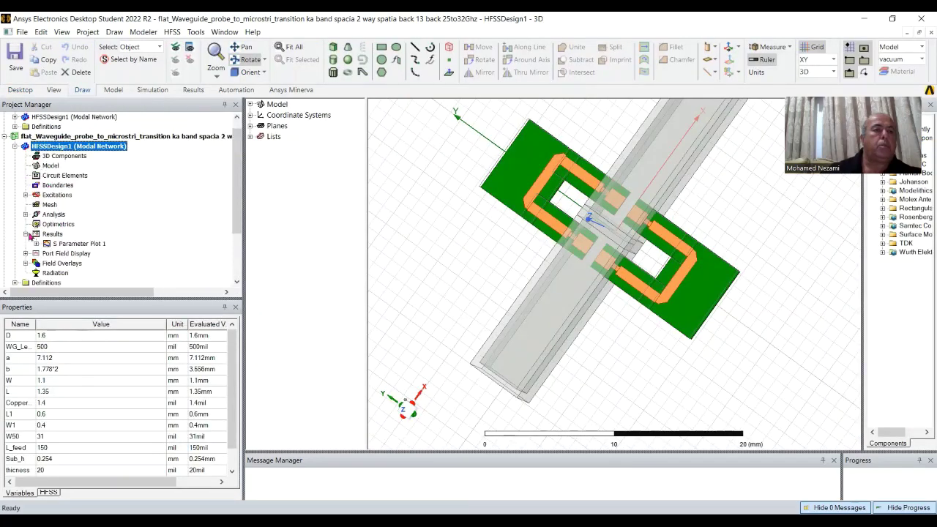
pyautogui.doubleClick(76, 245)
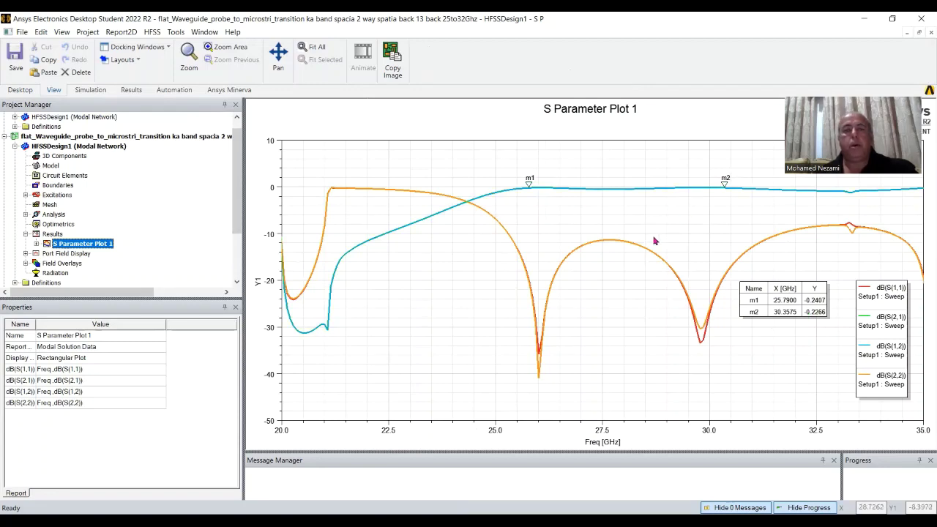
pyautogui.click(36, 263)
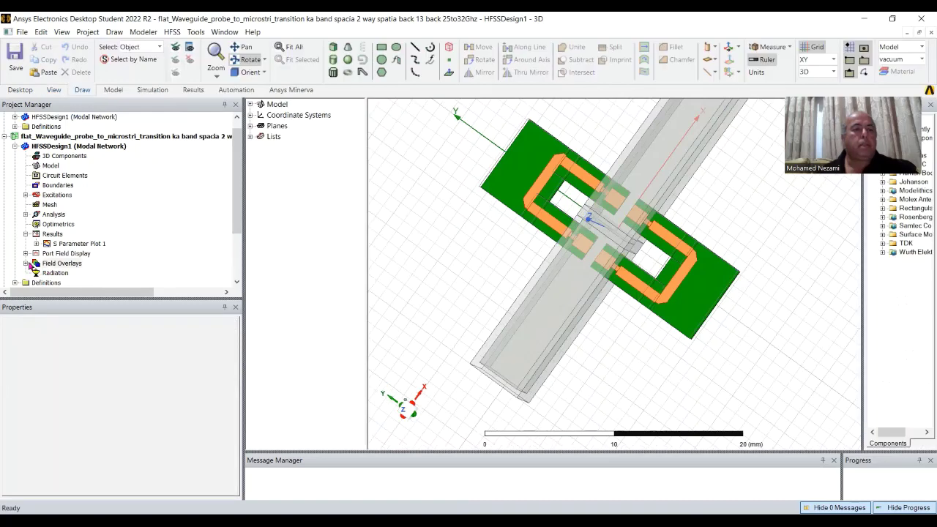
# Display the E Field overlay on the combiner and orbit to a near top-down view
pyautogui.click(25, 263)
pyautogui.click(65, 273)
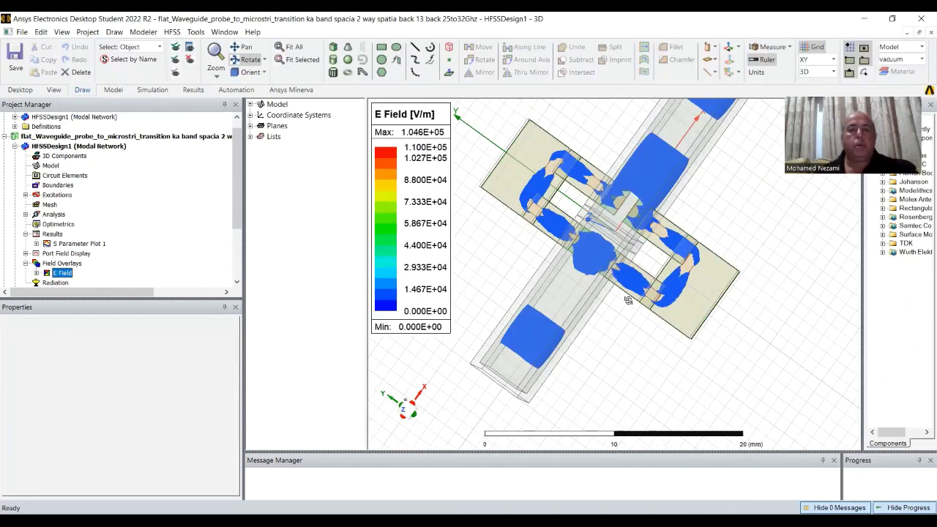
pyautogui.click(597, 247)
pyautogui.moveTo(597, 246); pyautogui.dragTo(660, 183)
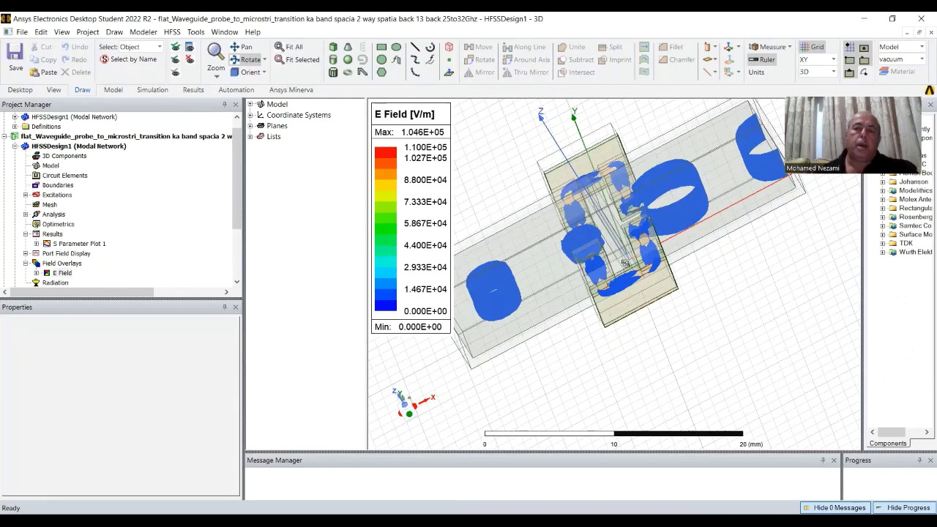
pyautogui.moveTo(575, 247); pyautogui.dragTo(609, 285)
pyautogui.moveTo(493, 276); pyautogui.dragTo(513, 272)
pyautogui.moveTo(644, 247); pyautogui.dragTo(651, 293)
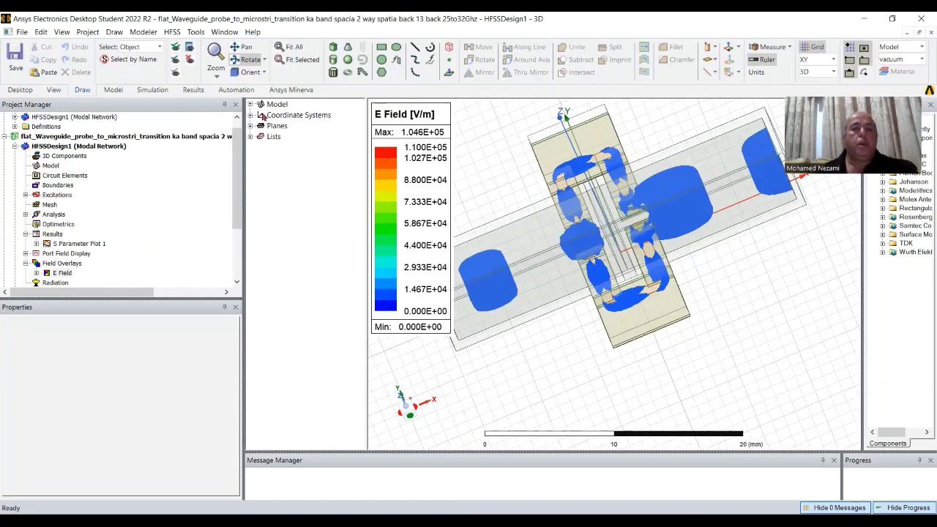
# Highlight copper part PA_A_GND under Model > SSPA > Solids, then select the Mag_E1 plot
pyautogui.click(250, 105)
pyautogui.click(262, 116)
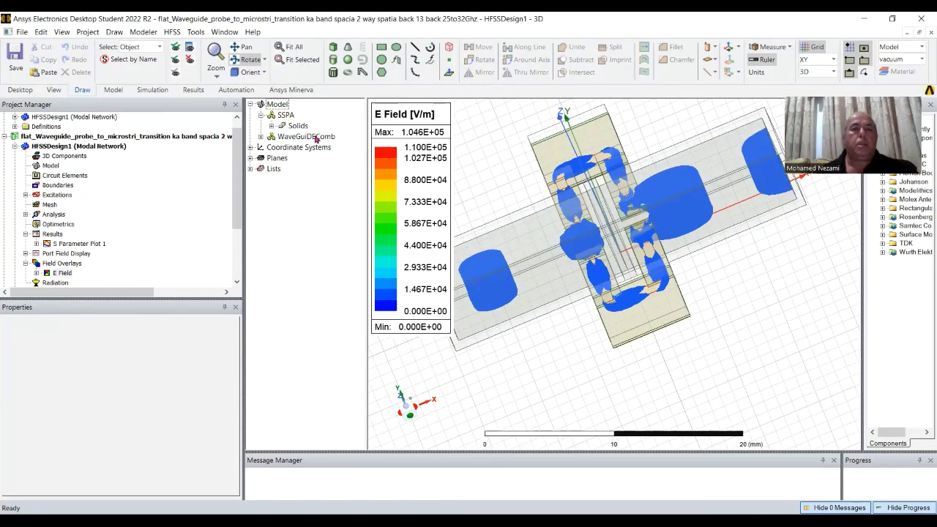
pyautogui.click(271, 126)
pyautogui.click(309, 137)
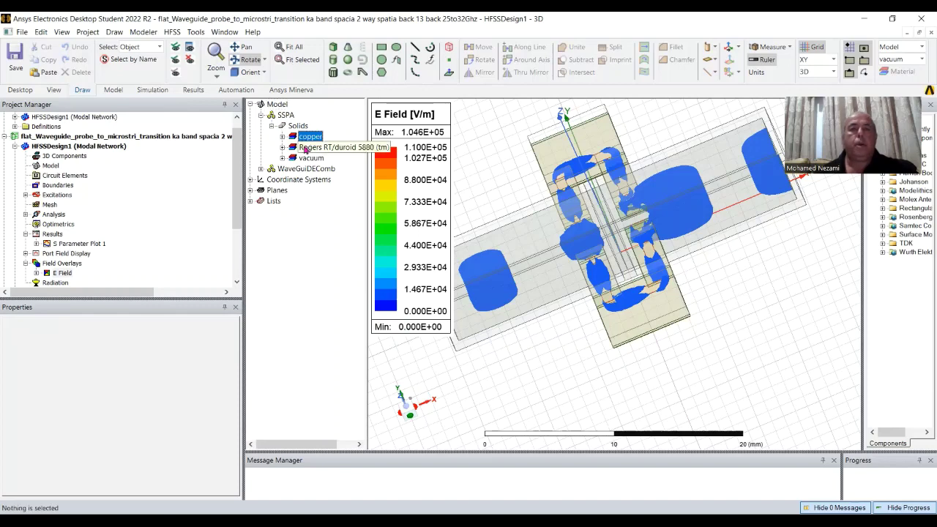
pyautogui.click(282, 137)
pyautogui.click(333, 147)
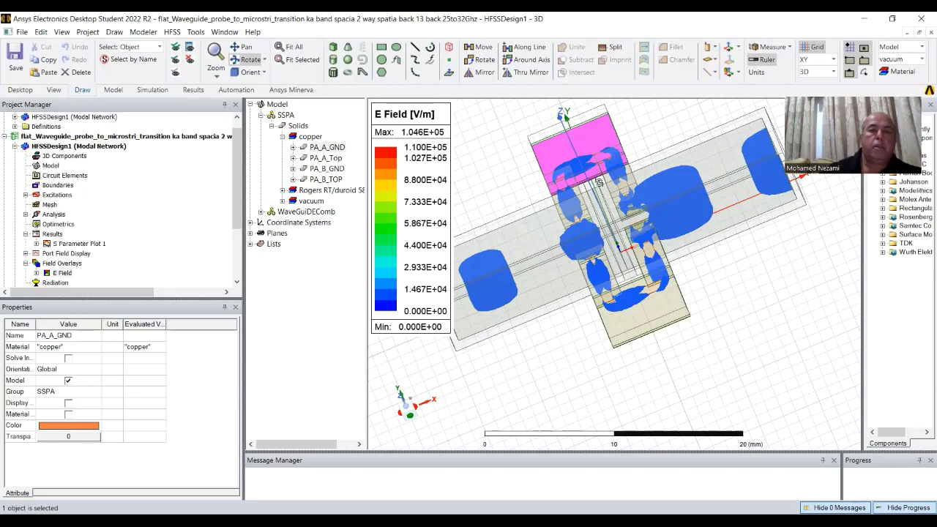
pyautogui.scroll(-2, 237, 203)
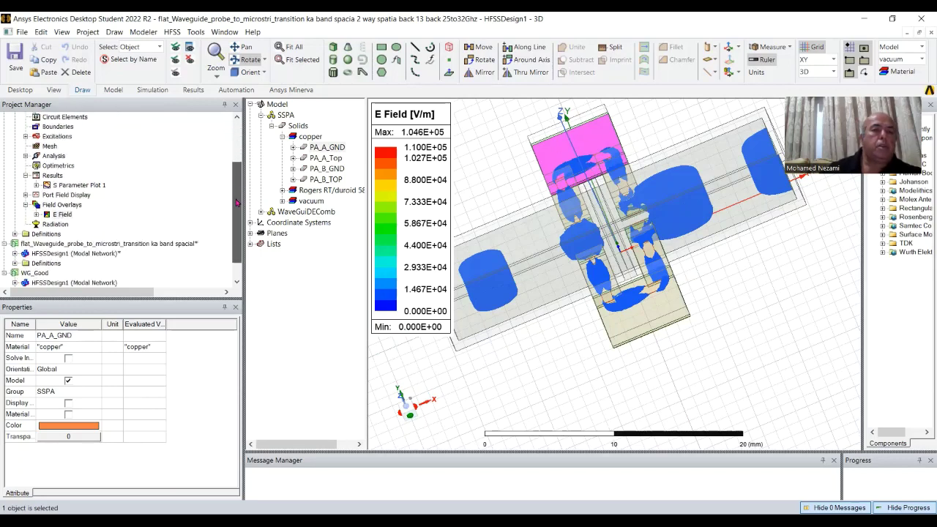
pyautogui.click(37, 214)
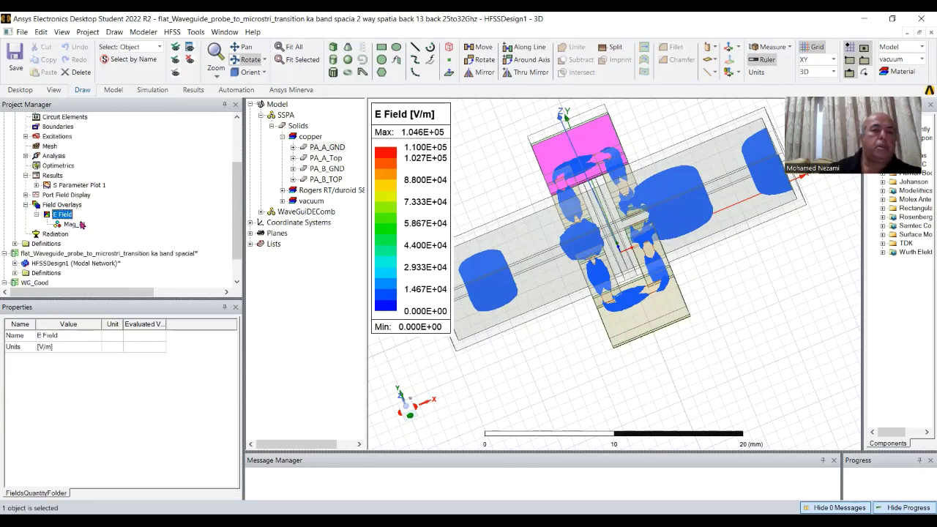
pyautogui.click(81, 224)
# Animate Mag_E1 across phase and view the playing field from top and isometric angles
pyautogui.rightClick(81, 223)
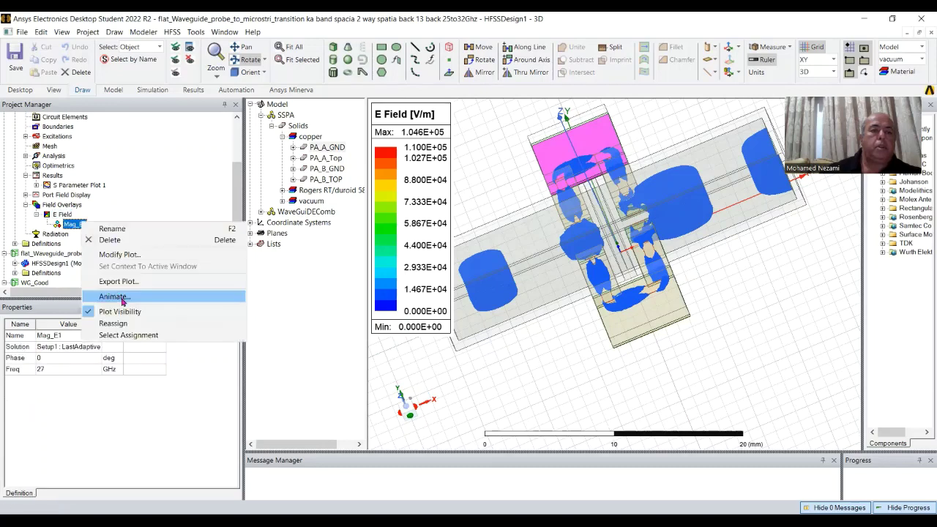
pyautogui.click(121, 297)
pyautogui.click(430, 305)
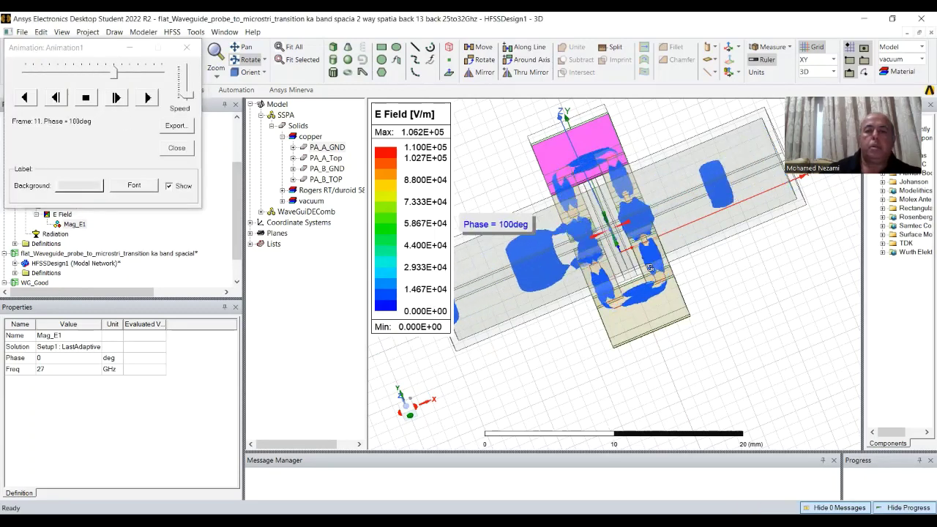
pyautogui.moveTo(642, 238); pyautogui.dragTo(641, 225)
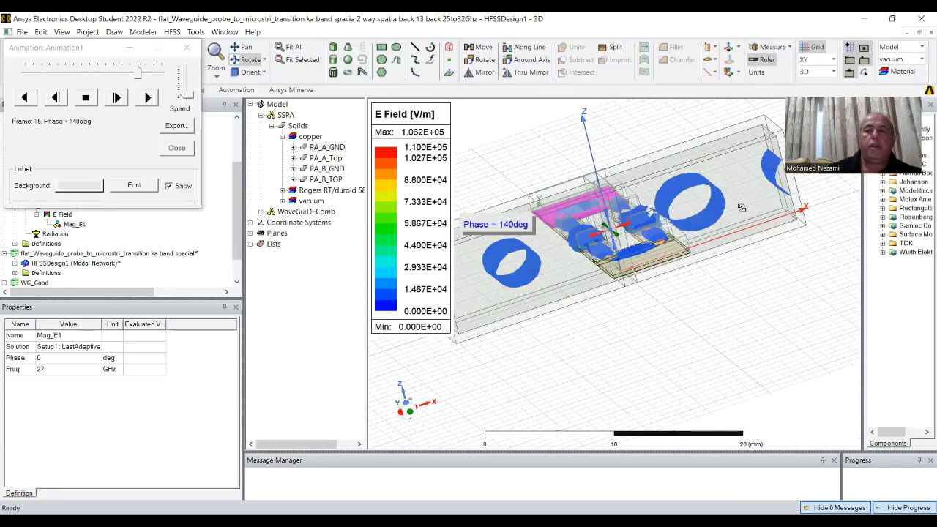
pyautogui.moveTo(756, 201); pyautogui.dragTo(658, 234)
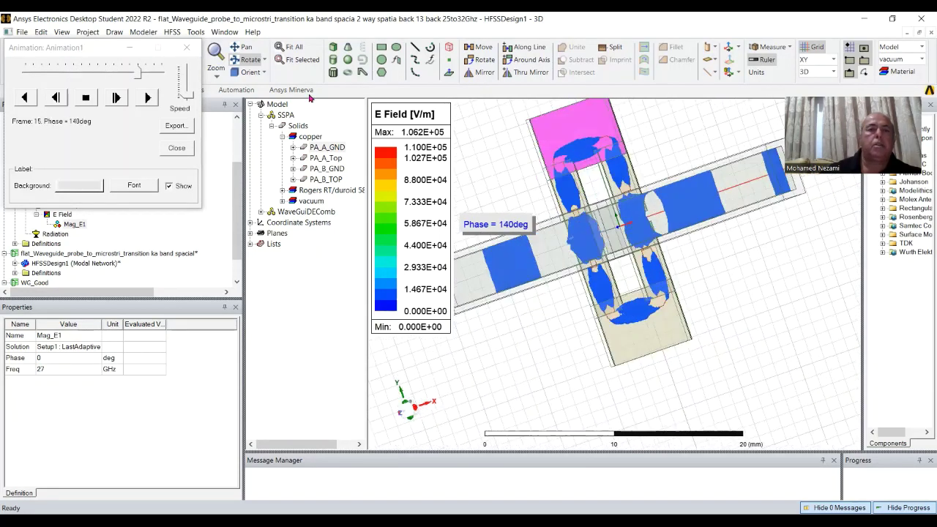
pyautogui.click(248, 71)
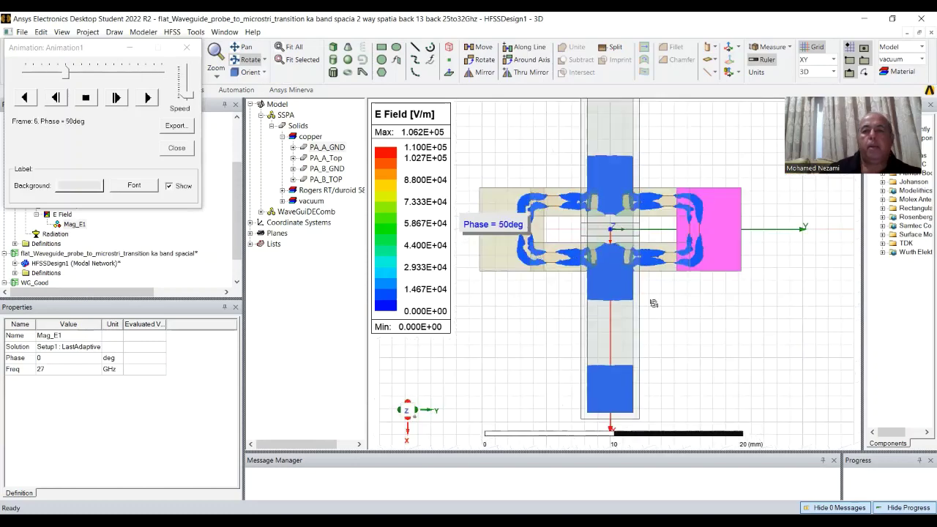
pyautogui.scroll(-3, 743, 322)
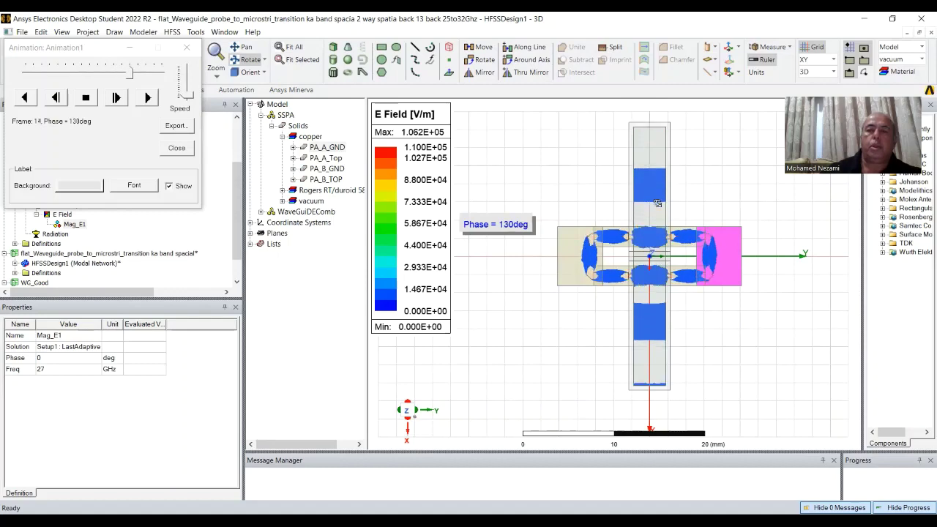
pyautogui.moveTo(525, 224); pyautogui.dragTo(552, 229)
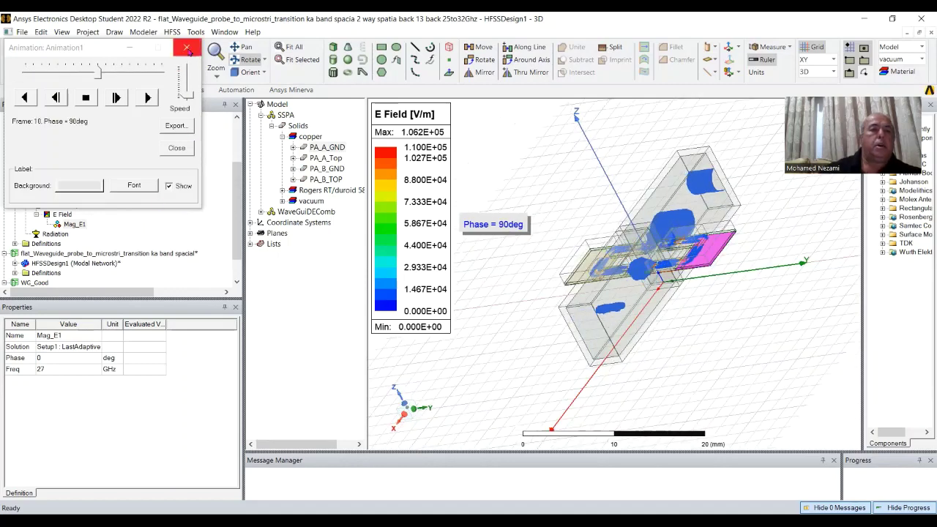
# Turn off Mag_E1 plot visibility and rotate the bare combiner model
pyautogui.rightClick(77, 227)
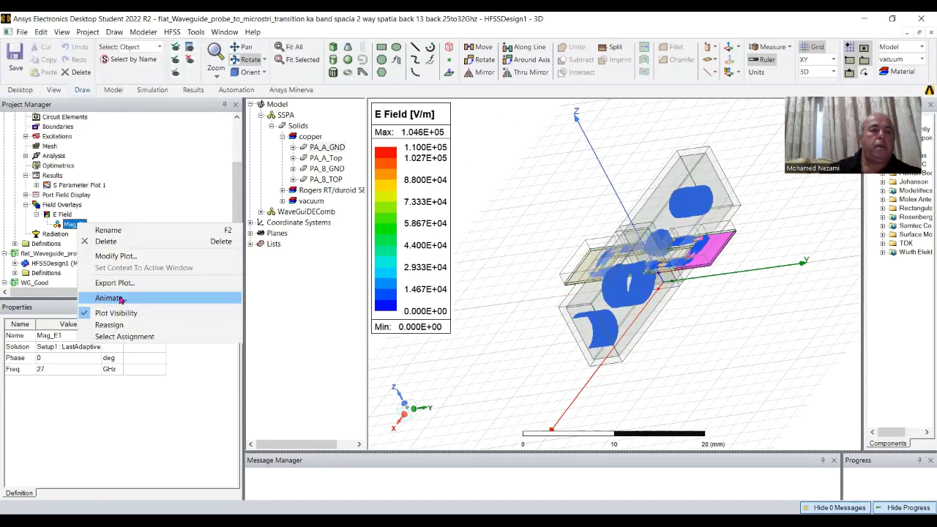
pyautogui.click(168, 313)
pyautogui.moveTo(701, 245); pyautogui.dragTo(723, 277)
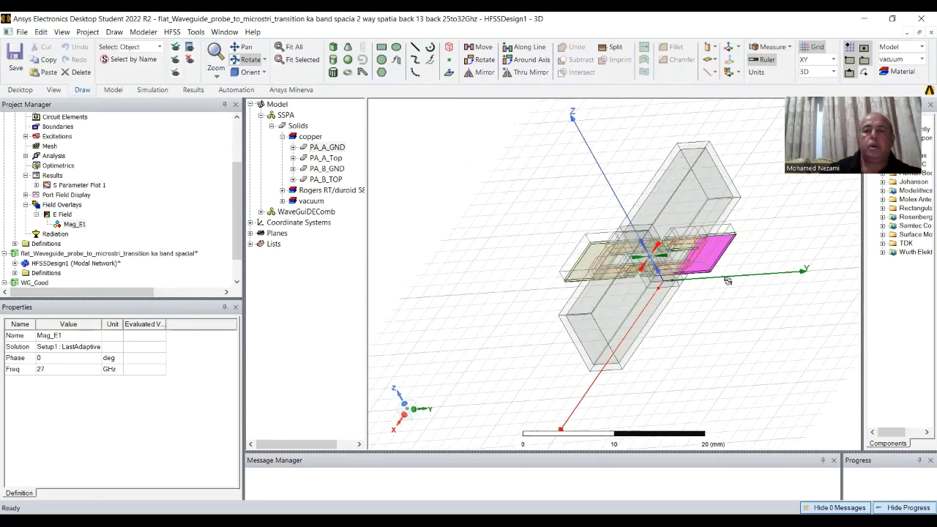
pyautogui.moveTo(436, 221); pyautogui.dragTo(505, 188)
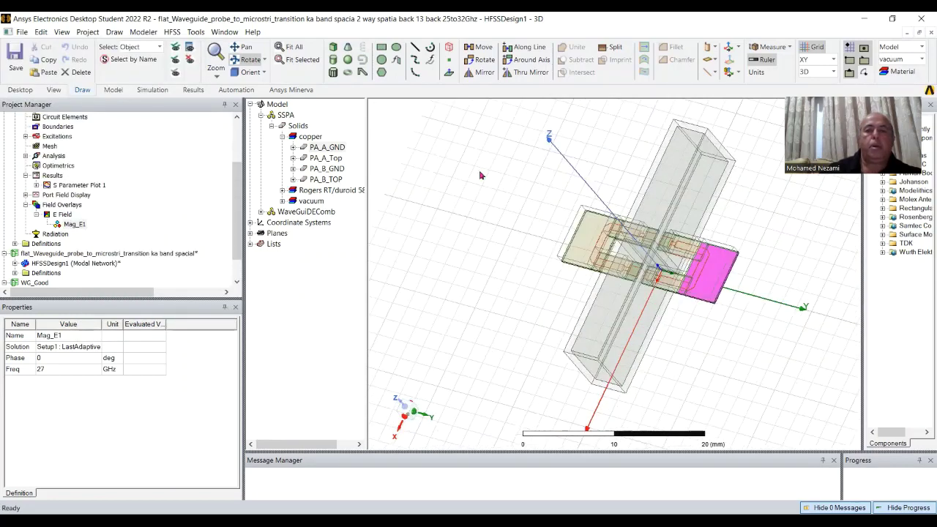
pyautogui.press('Escape')
pyautogui.keyDown('alt'); pyautogui.moveTo(670, 292); pyautogui.dragTo(764, 267); pyautogui.keyUp('alt')
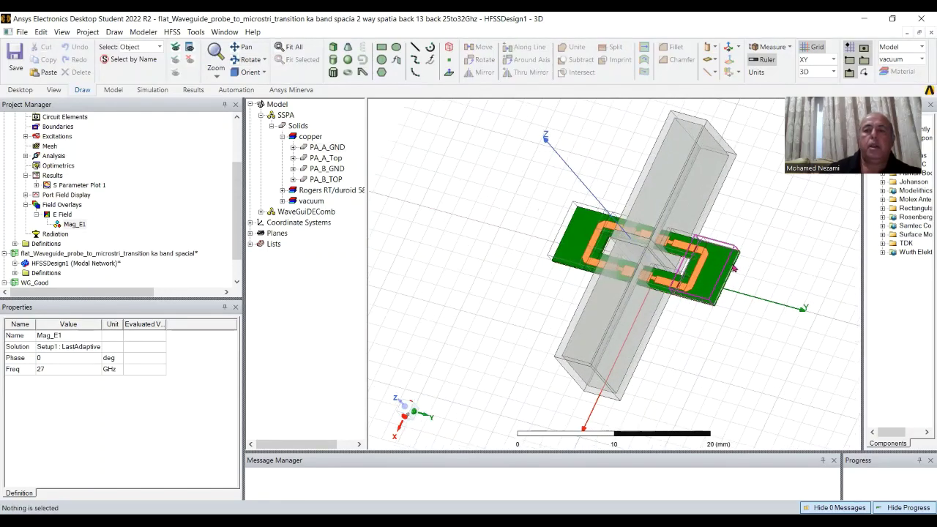
pyautogui.scroll(3, 763, 267)
# Reorient the model to the preset Top view and adjust the zoom
pyautogui.click(249, 60)
pyautogui.moveTo(641, 256); pyautogui.dragTo(656, 276)
pyautogui.moveTo(402, 150); pyautogui.dragTo(423, 201)
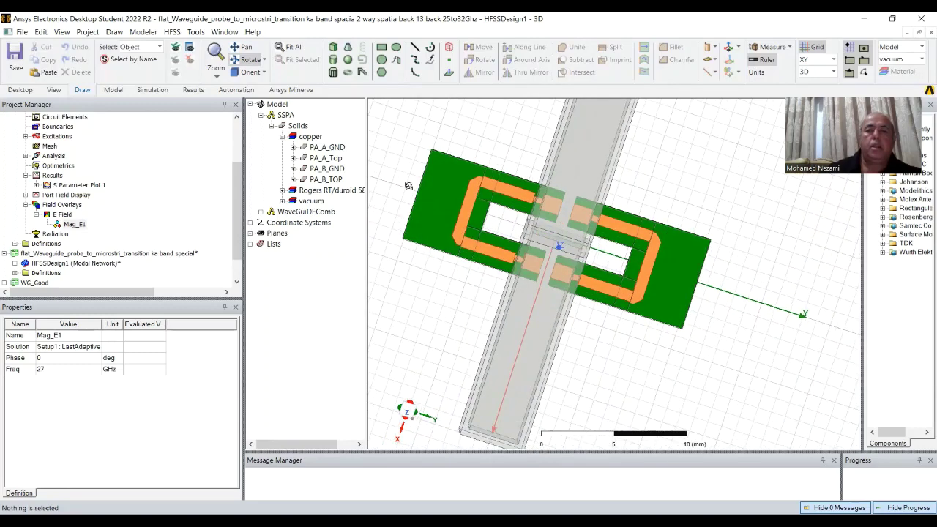
pyautogui.scroll(-2, 418, 222)
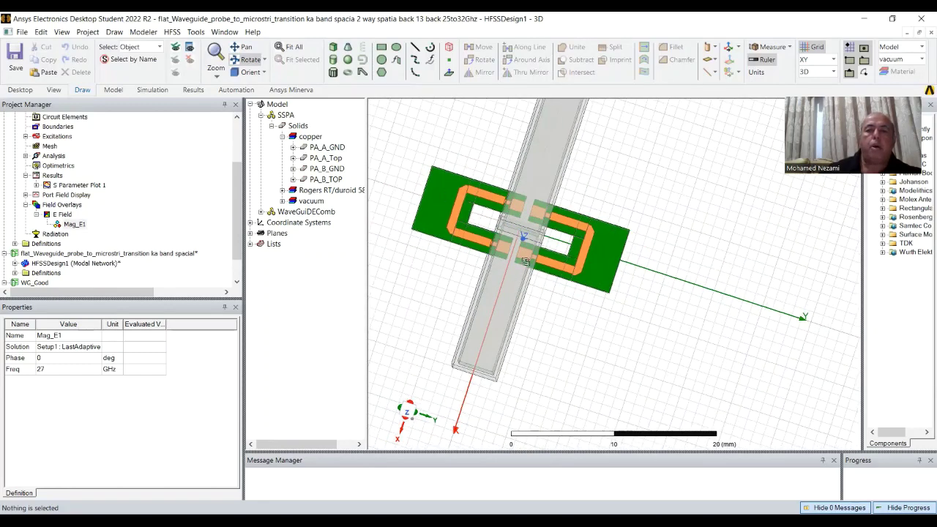
pyautogui.click(264, 73)
pyautogui.click(253, 84)
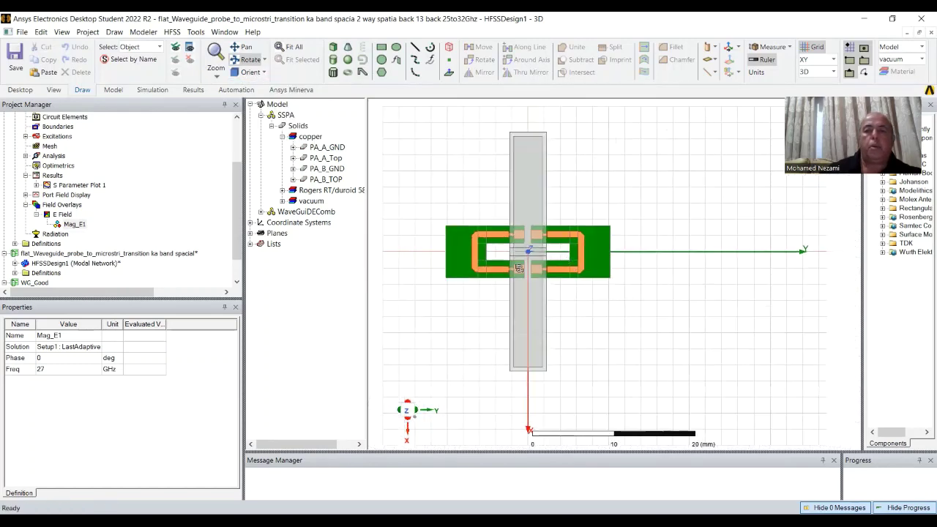
pyautogui.scroll(2, 613, 267)
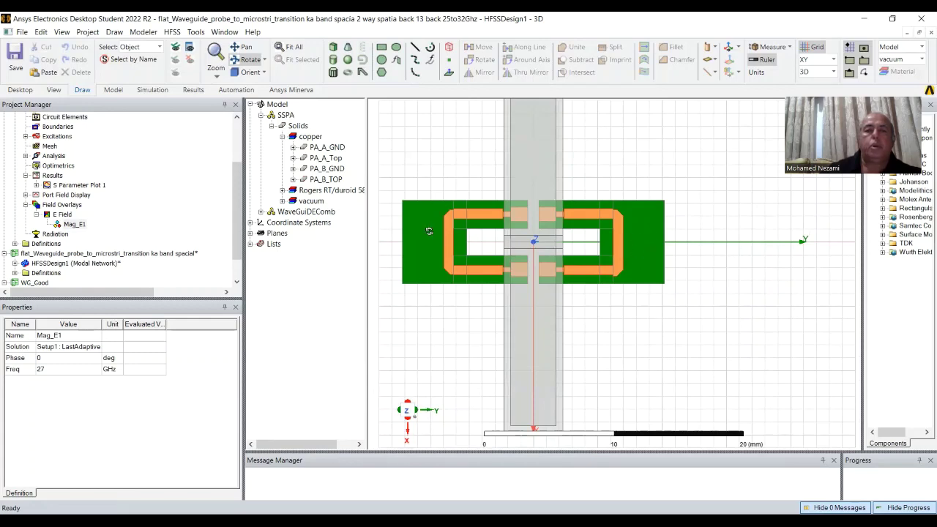
pyautogui.scroll(-3, 448, 256)
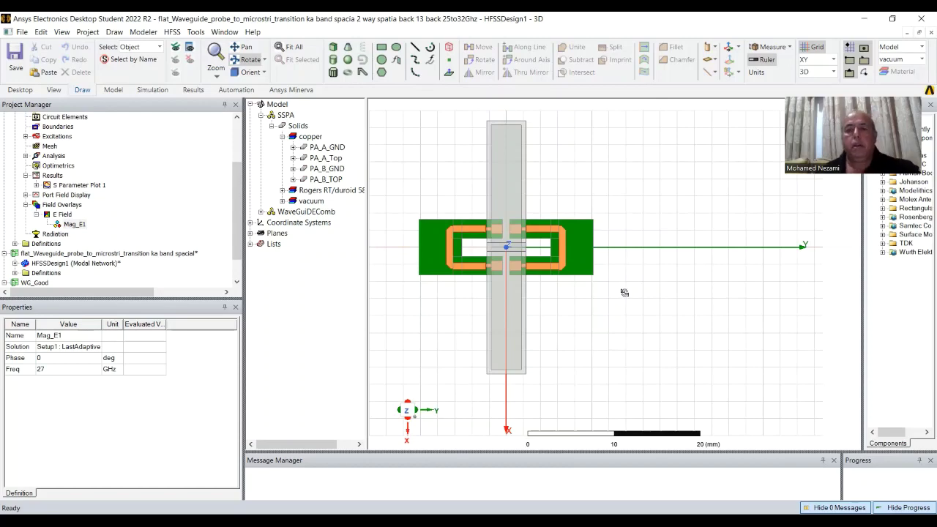
# Switch to the PowerPoint slides and jump back to the first slide
pyautogui.hotkey('alt', 'Tab')
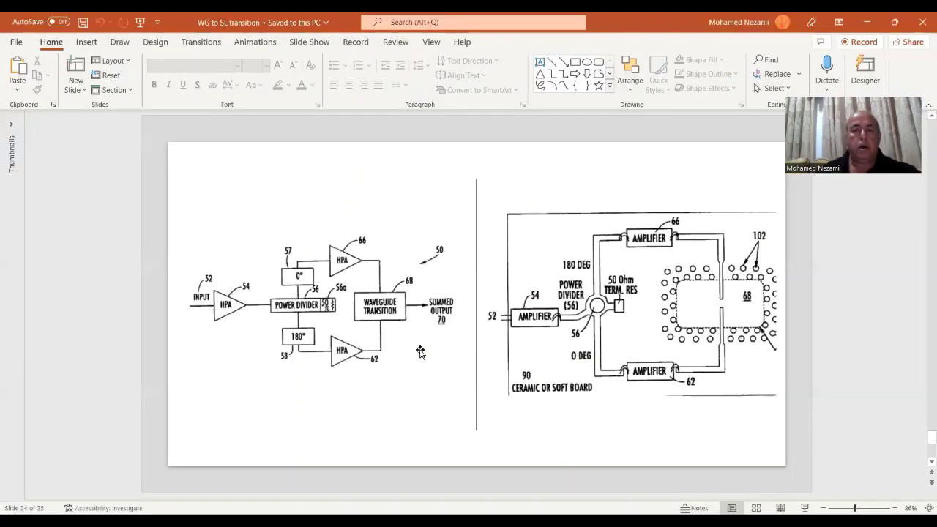
pyautogui.scroll(-3, 444, 339)
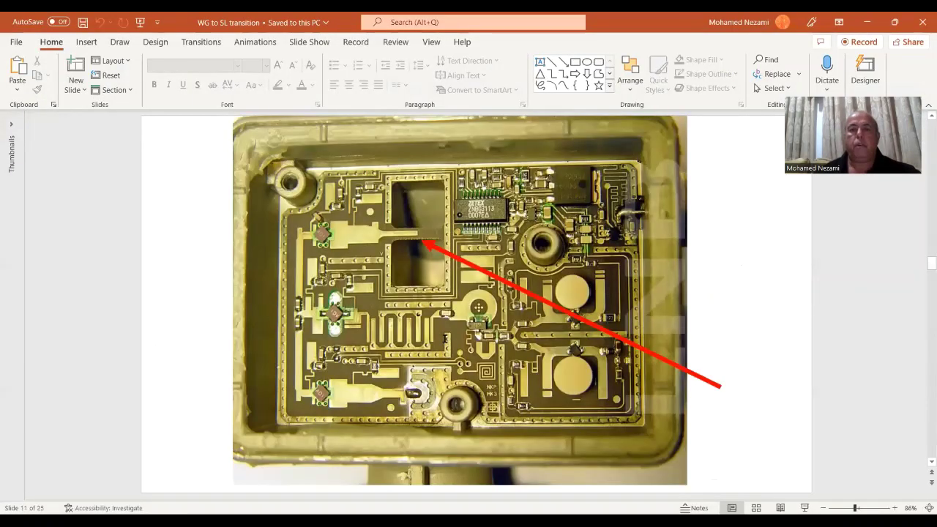
pyautogui.press('Home')
pyautogui.scroll(-1, 444, 339)
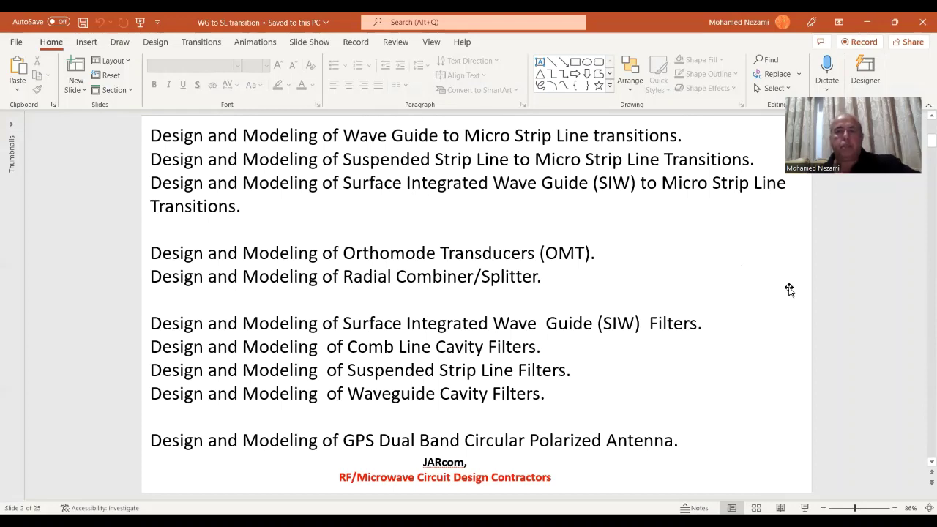
# Highlight 'Radial Combiner' in the design-topics list, page to slide 4, and return to HFSS
pyautogui.click(576, 252)
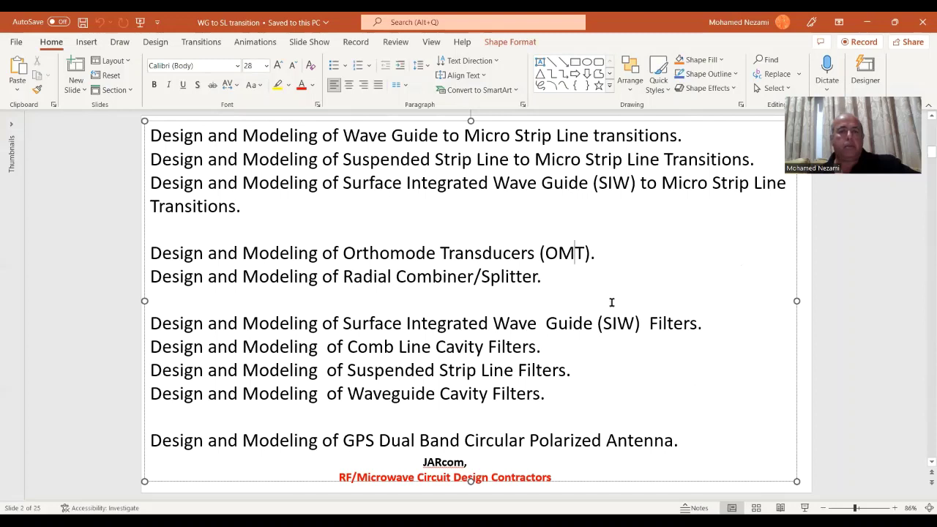
pyautogui.moveTo(345, 277); pyautogui.dragTo(477, 278)
pyautogui.click(432, 277)
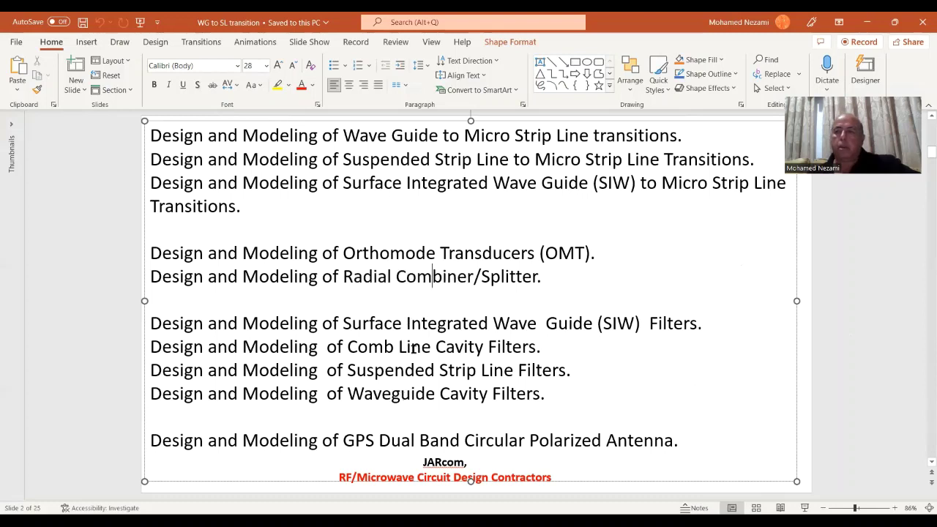
pyautogui.click(827, 360)
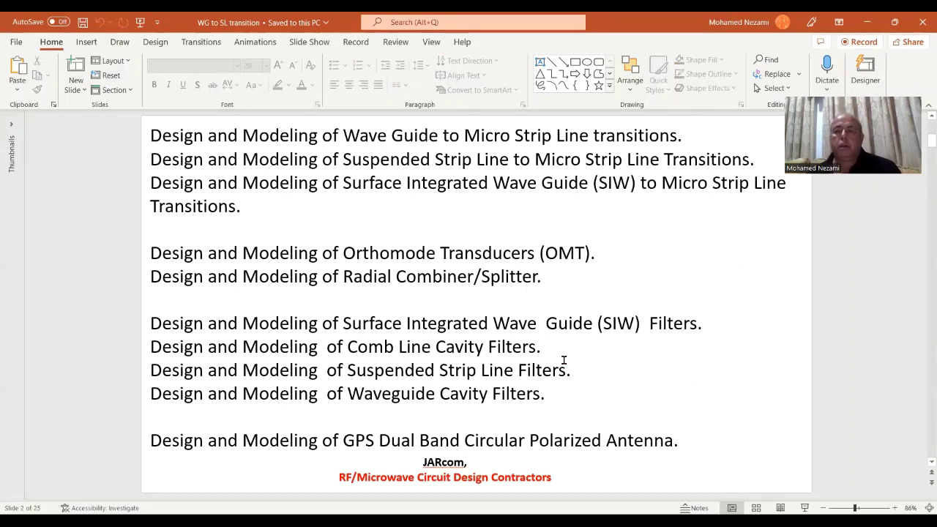
pyautogui.scroll(-1, 564, 360)
pyautogui.scroll(-1, 563, 360)
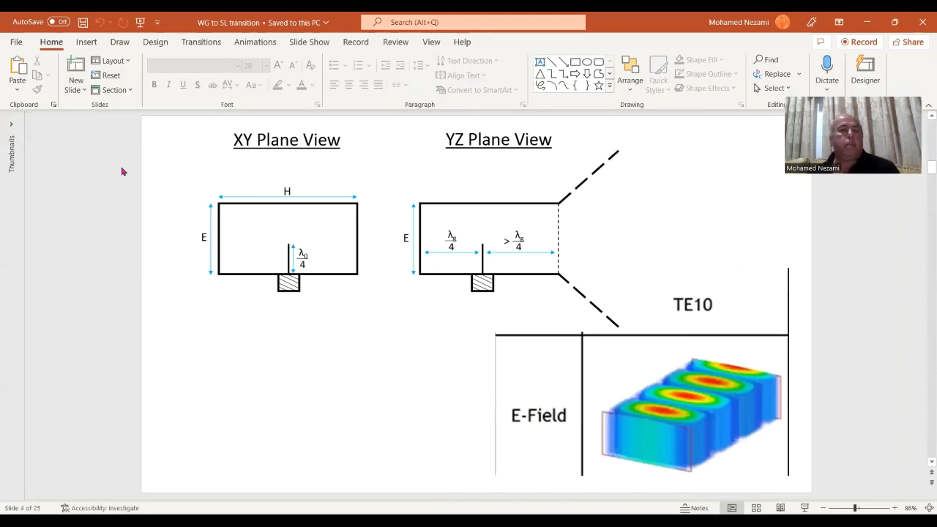
pyautogui.hotkey('alt', 'Tab')
# Activate the ka band 3 probe design, hide its Mag_E1 overlay, and go back to PowerPoint
pyautogui.scroll(3, 237, 183)
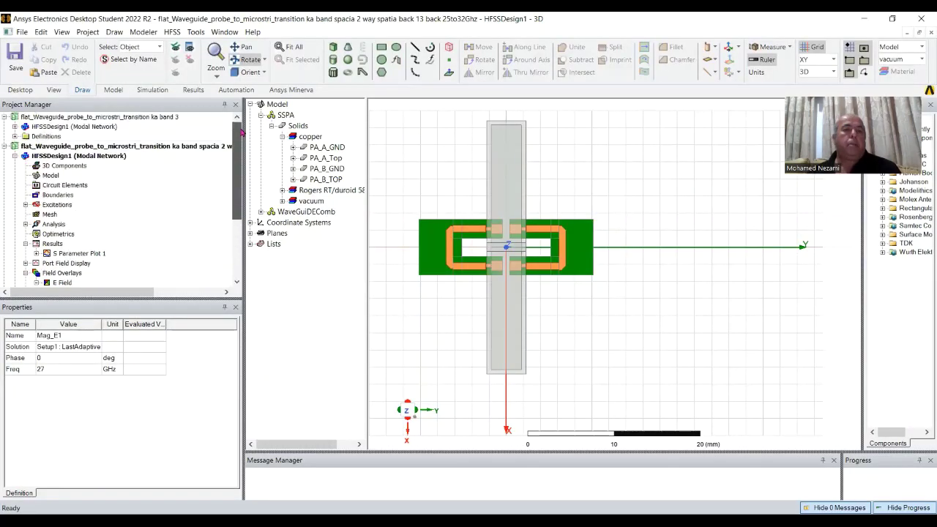
pyautogui.click(56, 127)
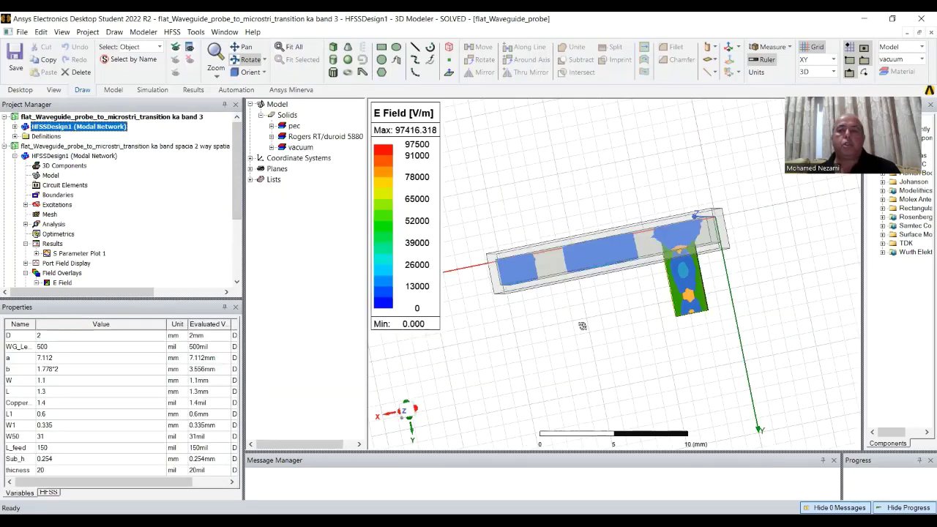
pyautogui.click(14, 127)
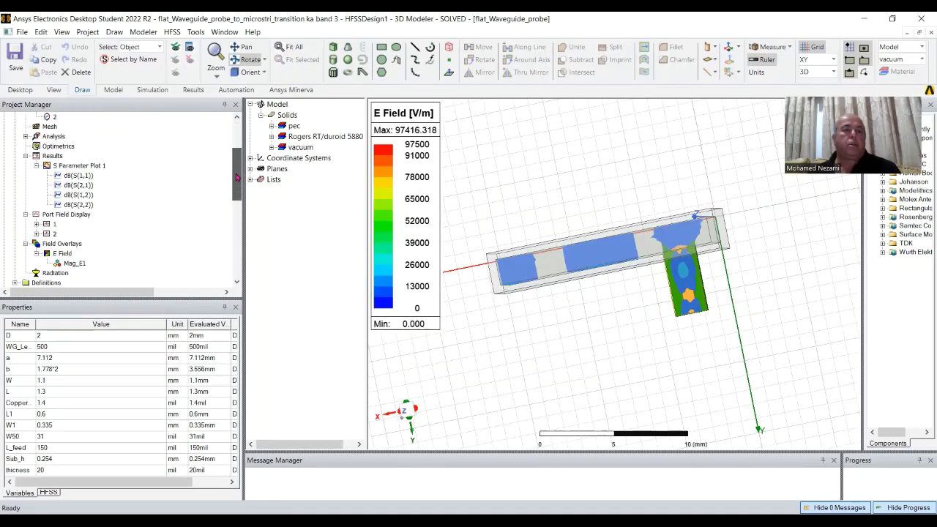
pyautogui.moveTo(237, 178); pyautogui.dragTo(236, 188)
pyautogui.click(72, 244)
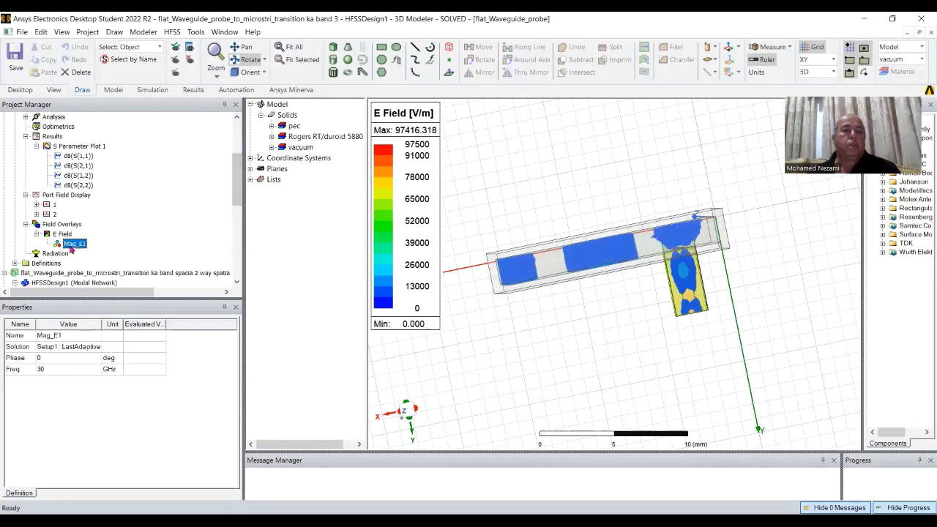
pyautogui.rightClick(71, 248)
pyautogui.click(108, 336)
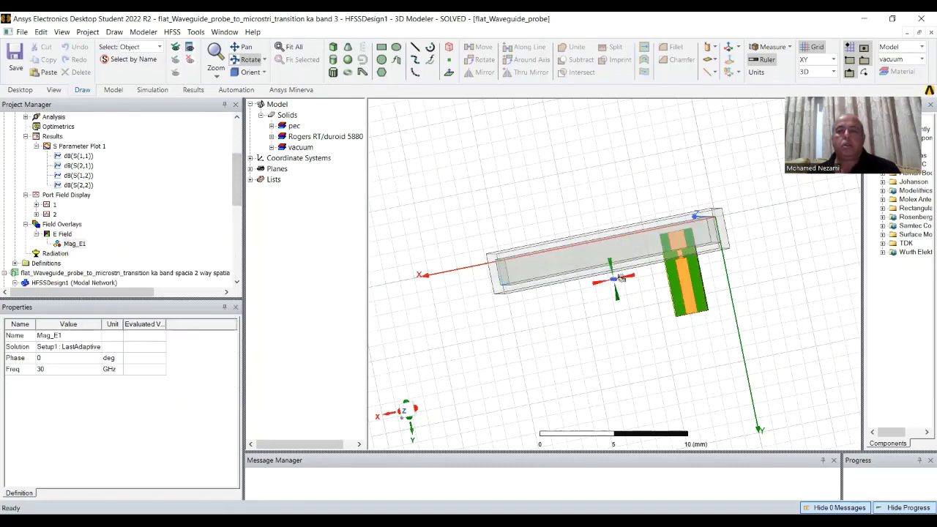
pyautogui.moveTo(621, 260); pyautogui.dragTo(646, 289)
pyautogui.hotkey('alt', 'Tab')
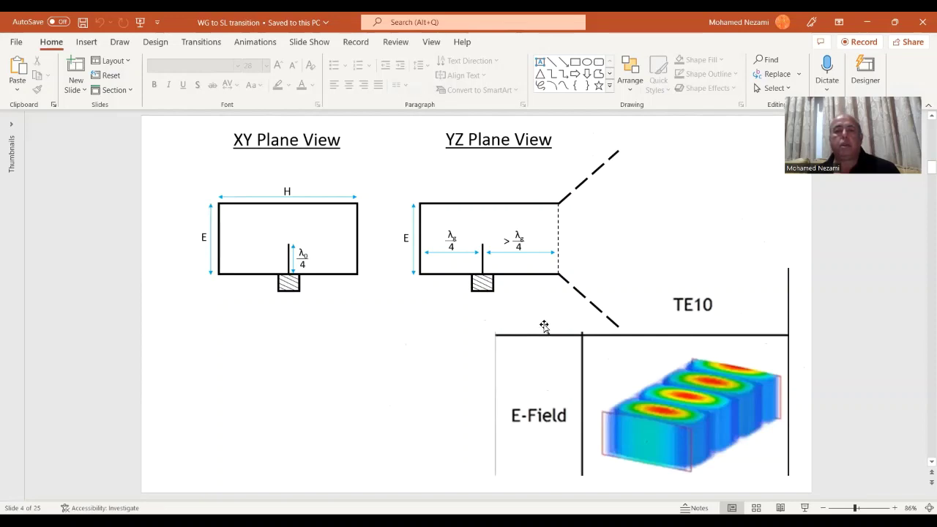
# Scroll past the slide 5 waveguide adapter to slide 6's labelled LNB board photo
pyautogui.scroll(-1, 543, 326)
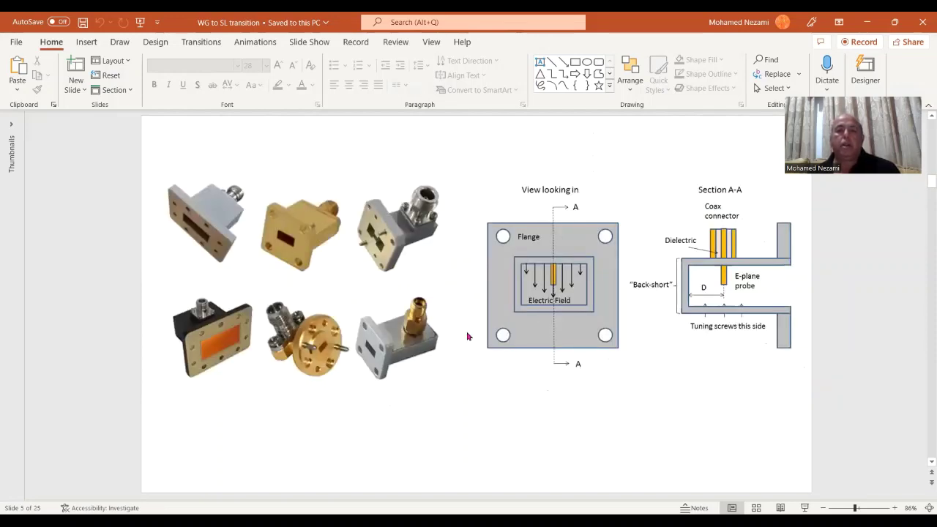
pyautogui.scroll(1, 413, 312)
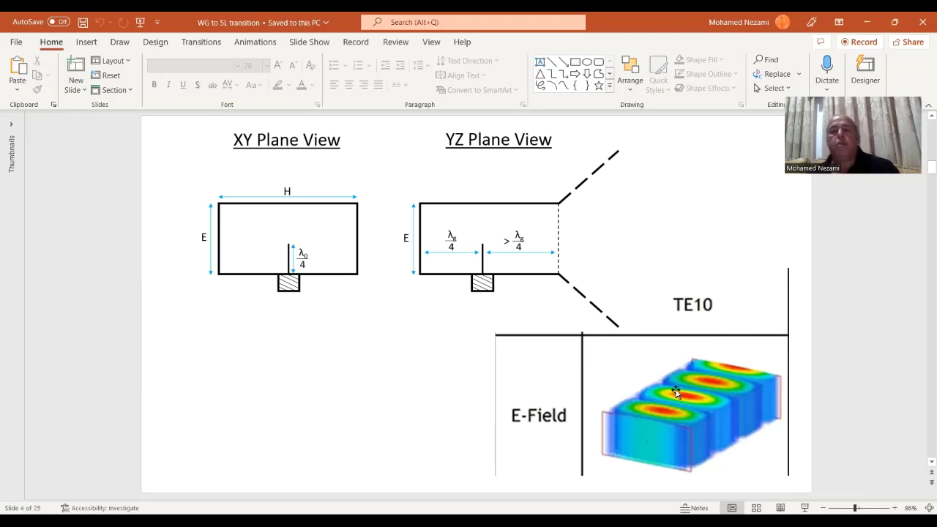
pyautogui.scroll(-1, 675, 393)
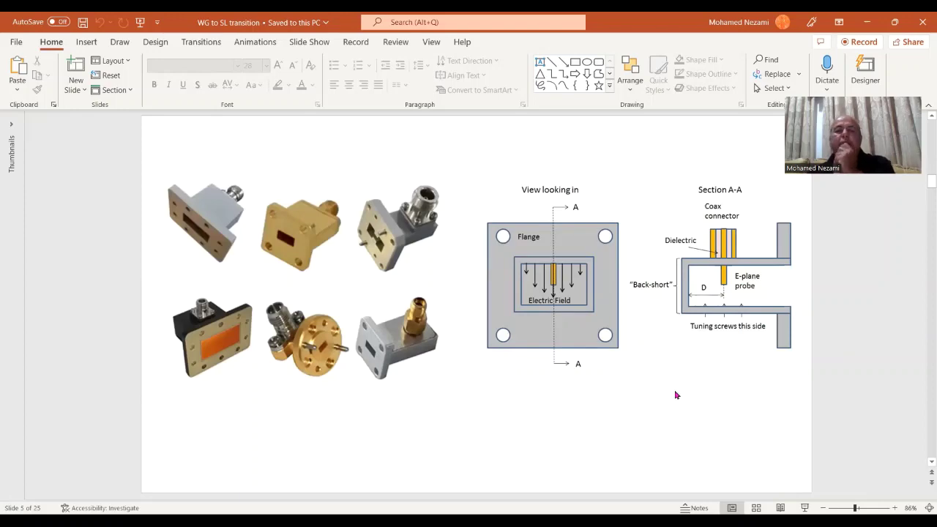
pyautogui.scroll(-1, 675, 394)
pyautogui.scroll(1, 676, 394)
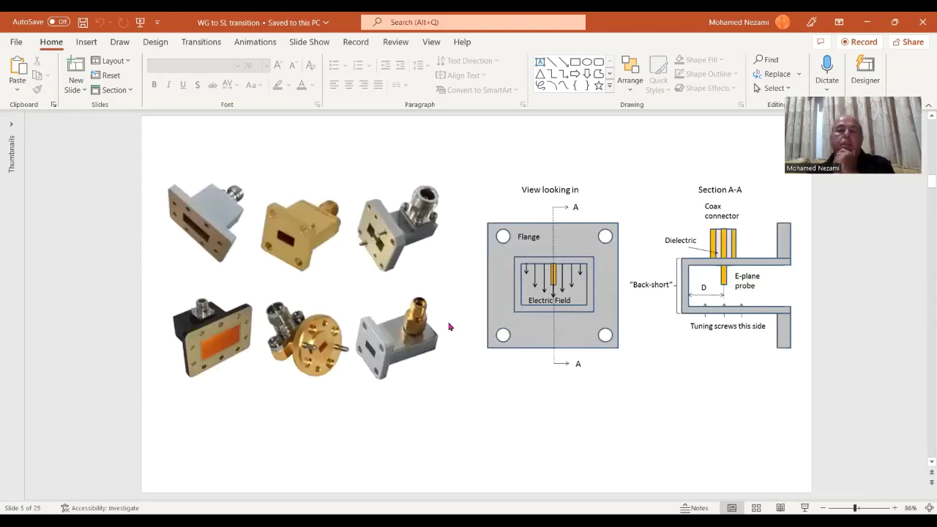
pyautogui.scroll(-1, 450, 326)
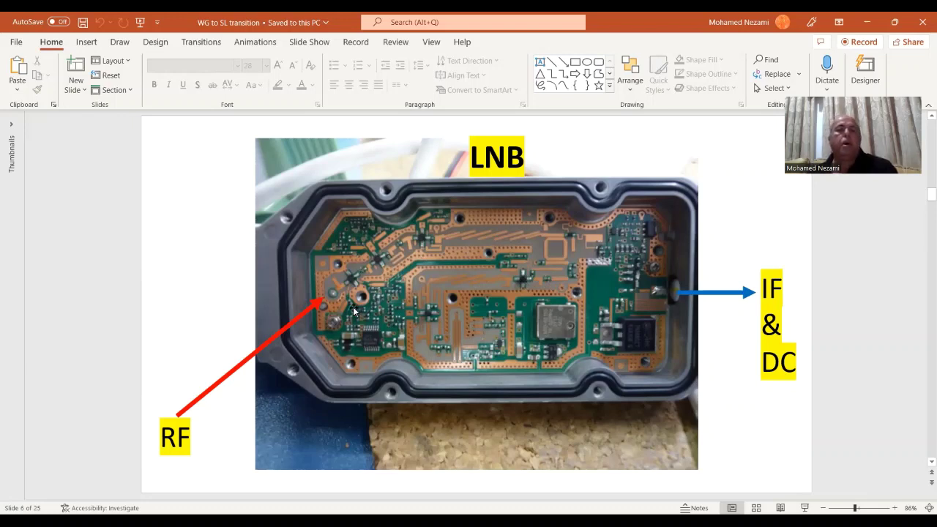
# Page through LNB photo slides 7–13, back to 12, then orbit the ka band 3 model in HFSS
pyautogui.scroll(-1, 606, 338)
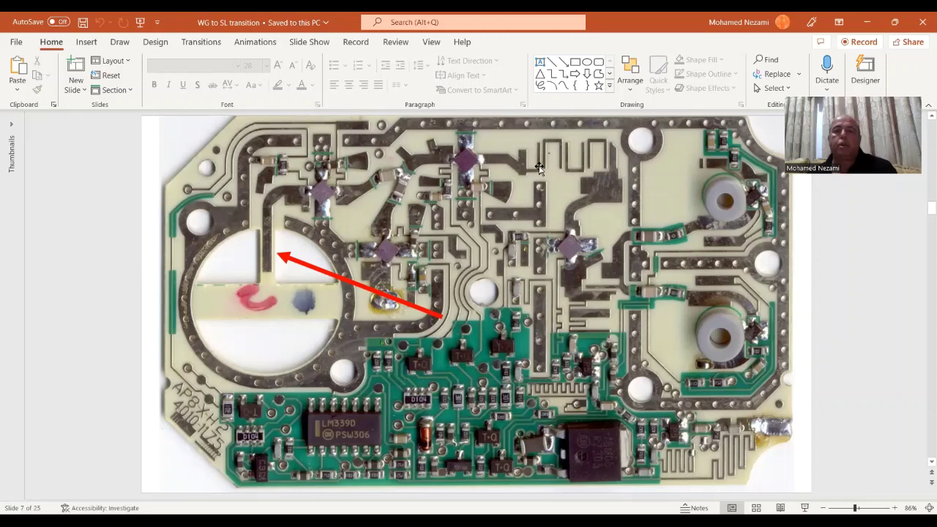
pyautogui.scroll(-1, 473, 375)
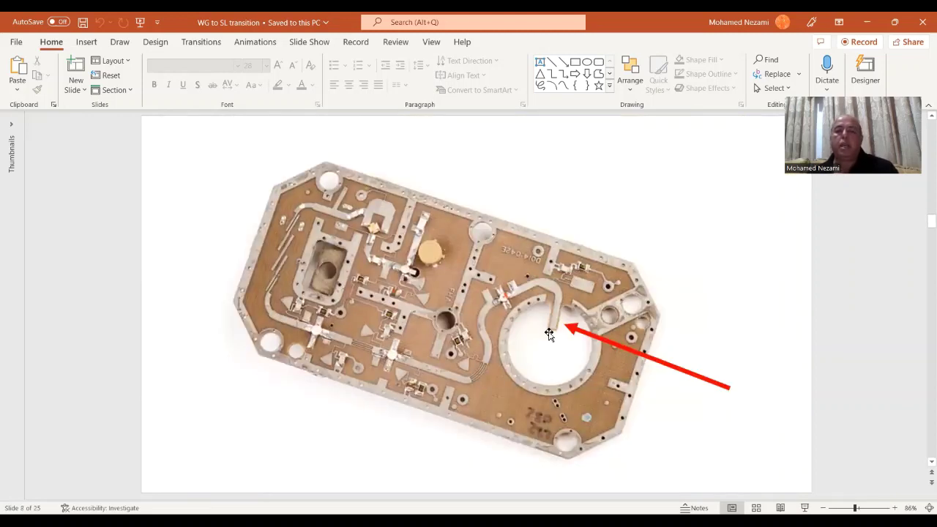
pyautogui.scroll(-1, 548, 333)
pyautogui.scroll(-1, 548, 333)
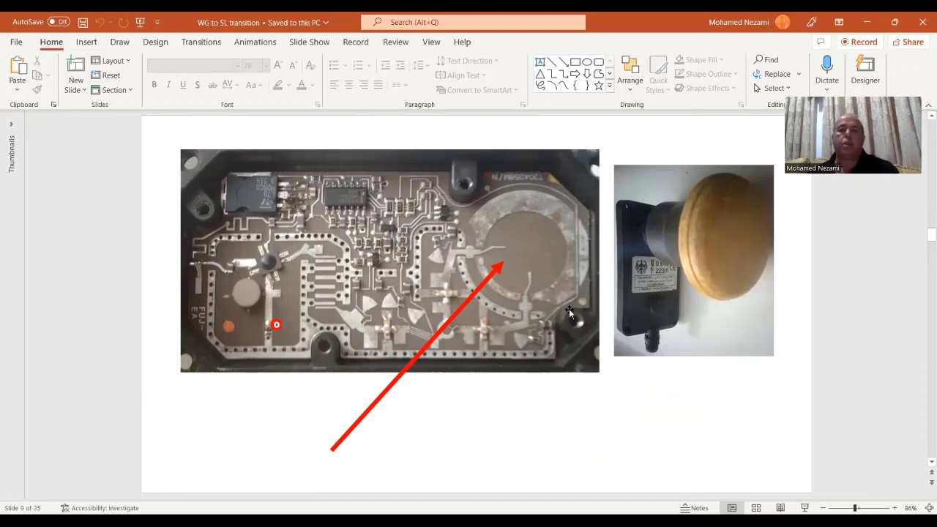
pyautogui.scroll(-1, 568, 310)
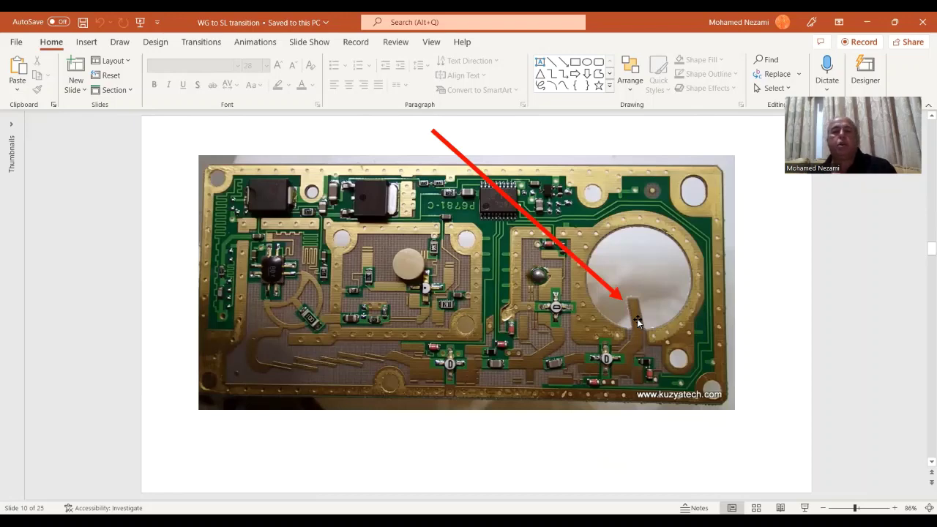
pyautogui.scroll(-1, 637, 322)
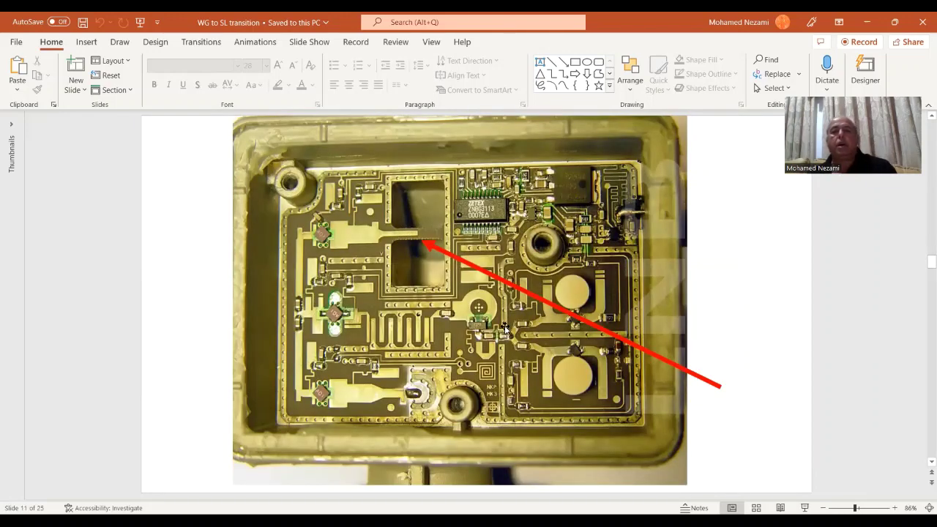
pyautogui.scroll(-1, 504, 329)
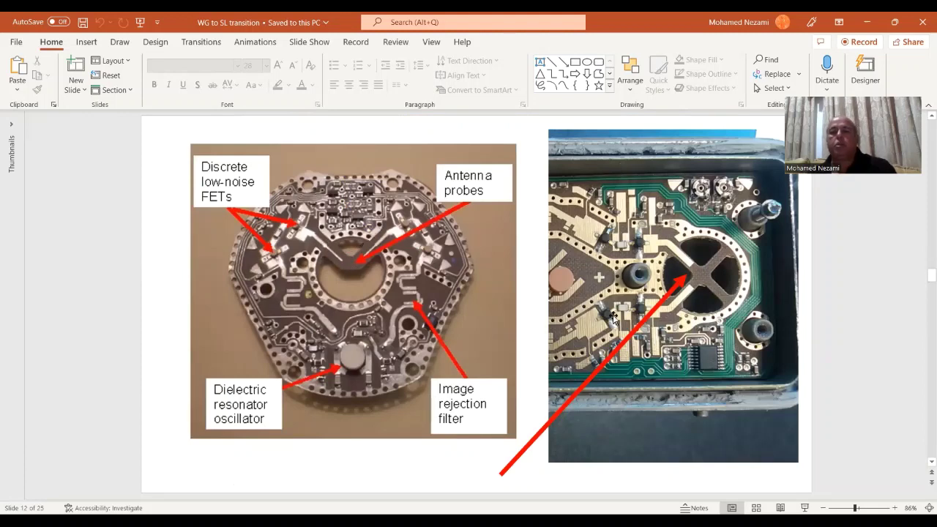
pyautogui.scroll(-1, 613, 317)
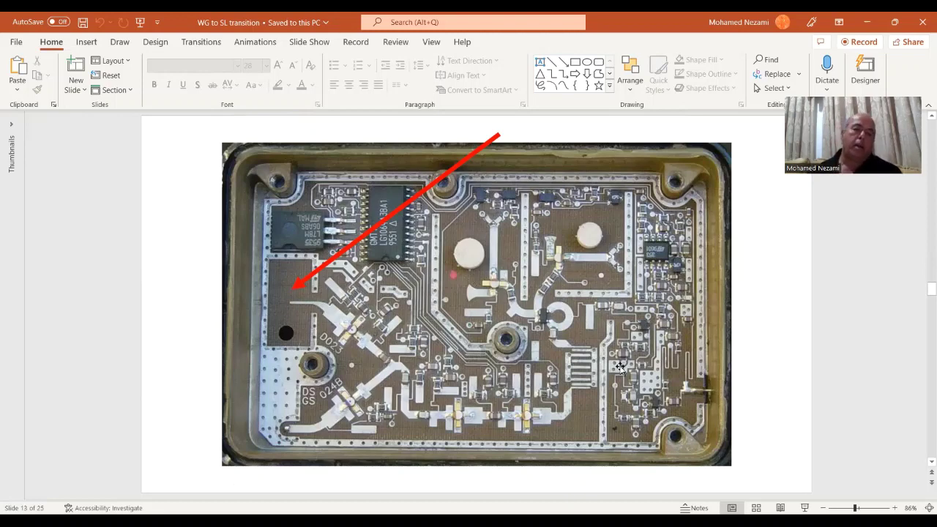
pyautogui.scroll(1, 630, 371)
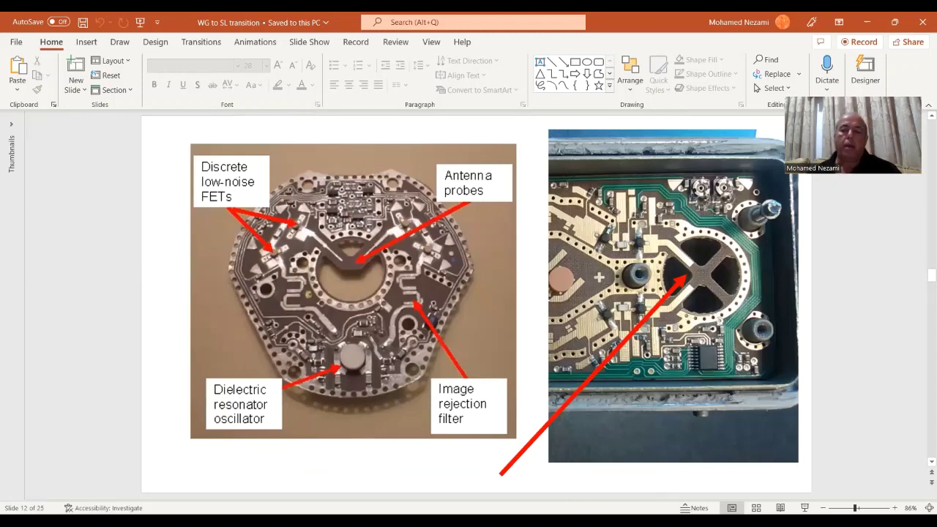
pyautogui.hotkey('alt', 'Tab')
pyautogui.moveTo(700, 297); pyautogui.dragTo(669, 262)
# Orbit and zoom around the microstrip probe board inside the waveguide to see its top
pyautogui.moveTo(717, 279); pyautogui.dragTo(681, 293)
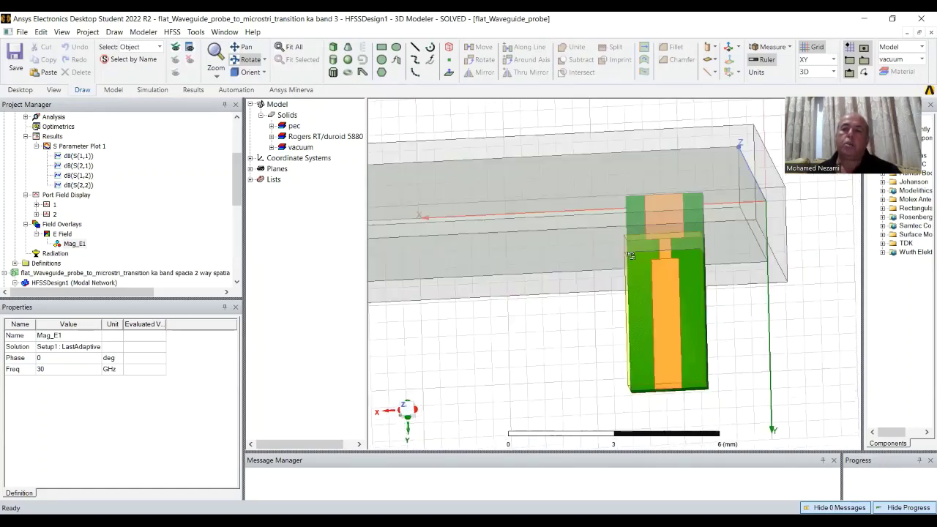
pyautogui.scroll(-1, 760, 320)
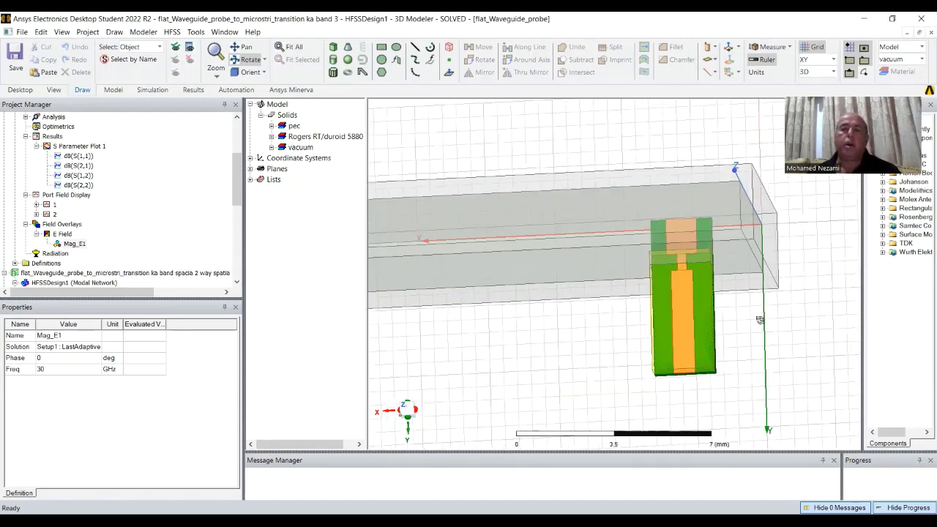
pyautogui.moveTo(627, 339); pyautogui.dragTo(736, 289)
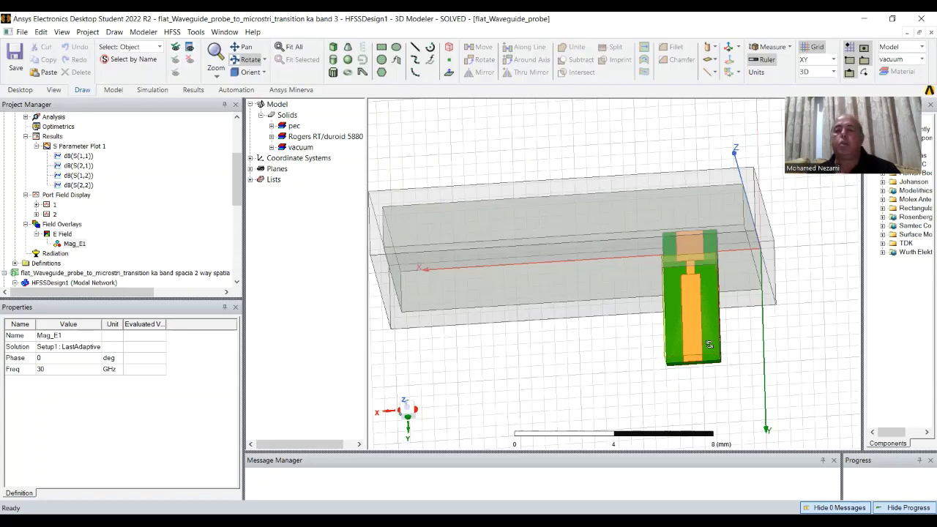
pyautogui.moveTo(641, 339); pyautogui.dragTo(674, 401)
# Return to PowerPoint and page from slide 12 to the DirectTV LNB Disassembled photo
pyautogui.hotkey('alt', 'Tab')
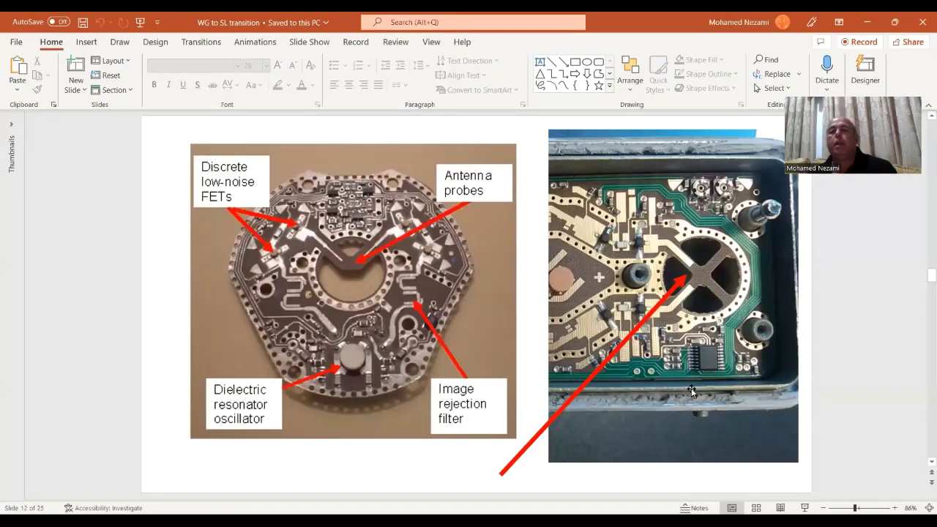
pyautogui.scroll(-1, 634, 351)
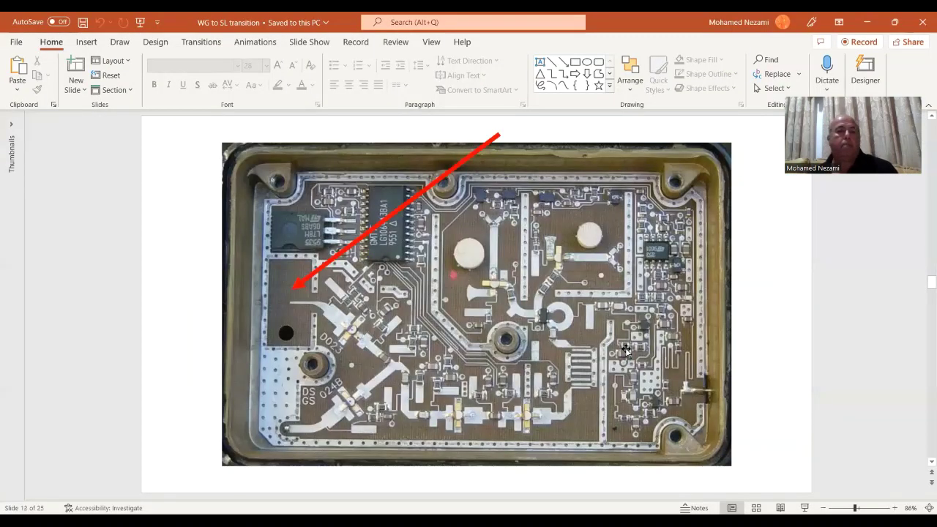
pyautogui.scroll(-1, 626, 352)
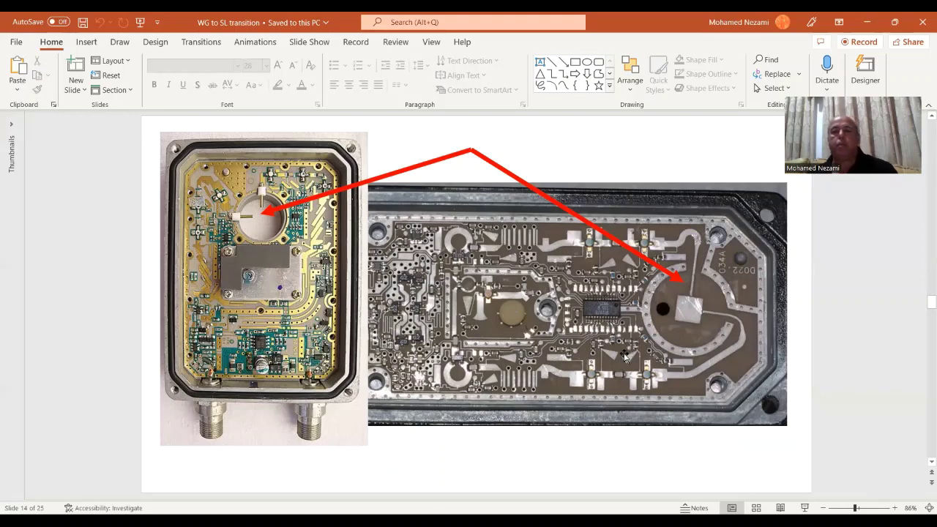
pyautogui.scroll(-1, 625, 356)
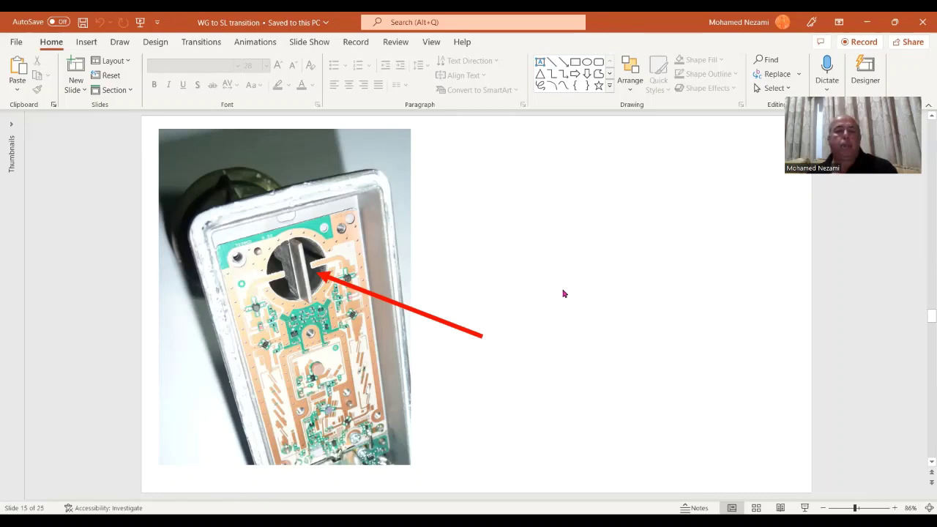
pyautogui.scroll(-1, 564, 293)
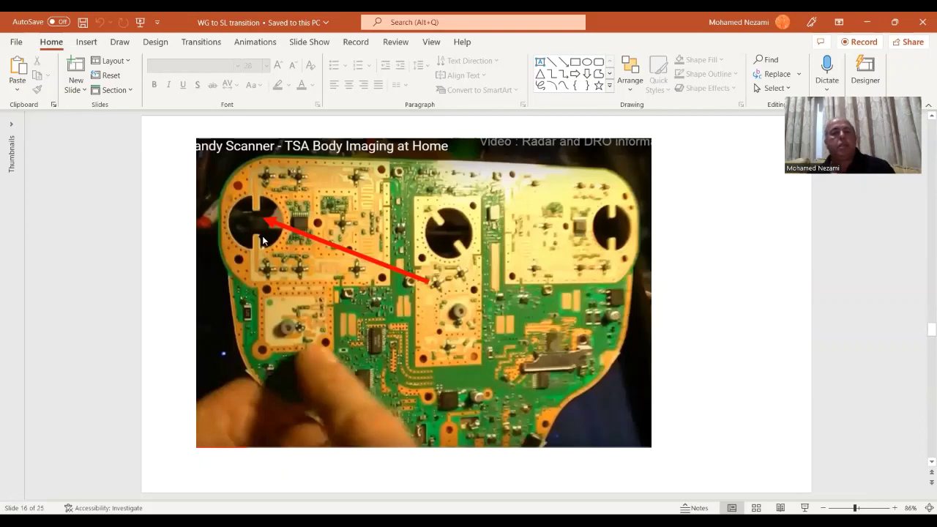
pyautogui.scroll(-1, 512, 310)
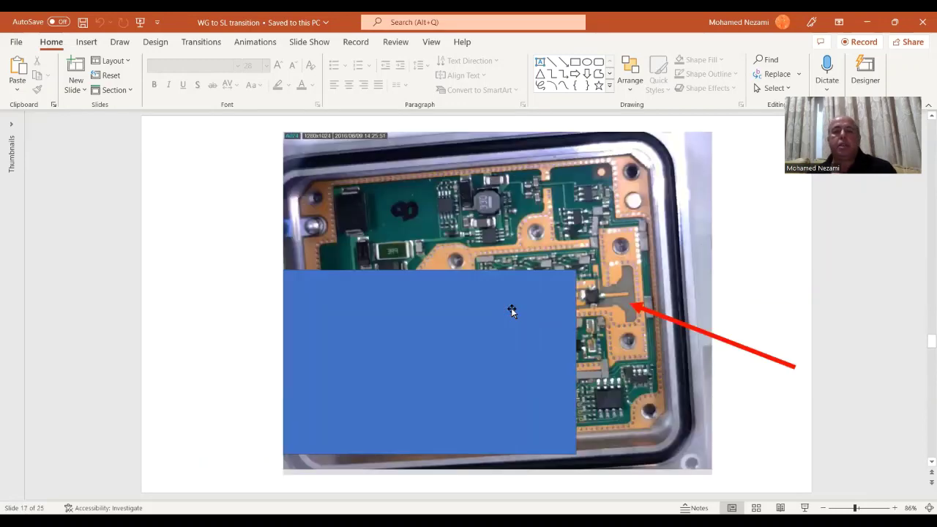
pyautogui.scroll(-2, 512, 311)
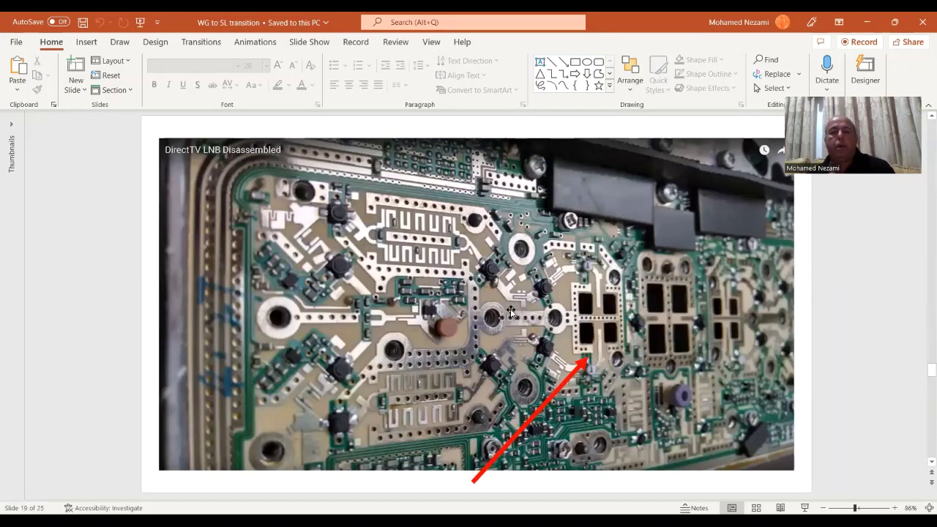
pyautogui.scroll(-1, 511, 312)
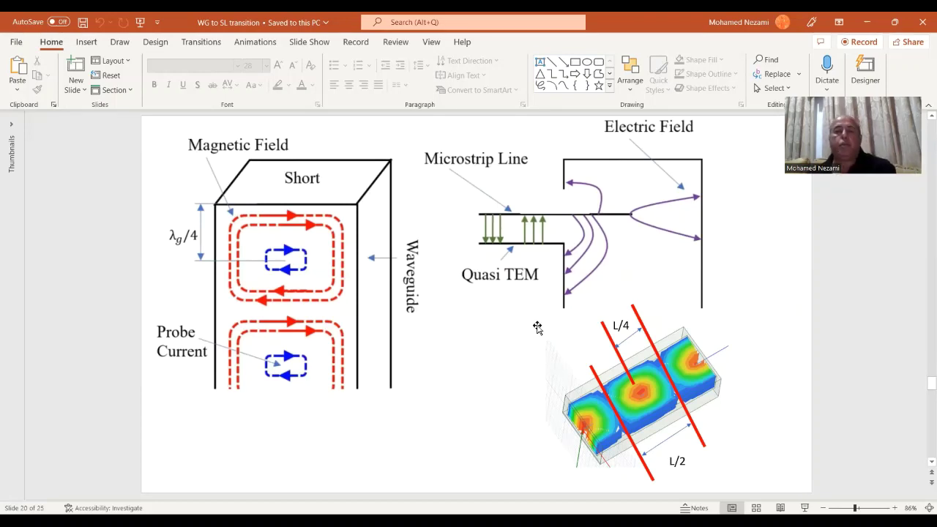
# Advance to slide 21, showing the quarter-wave short, λ/4 transformer and 50 Ohm line
pyautogui.scroll(-1, 537, 328)
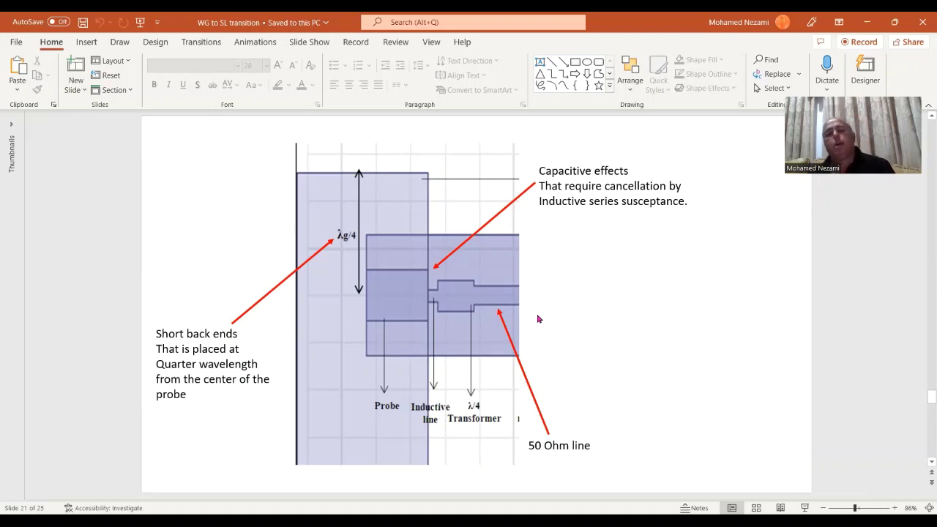
# Page through the cutoff-frequency and Eq 2–3 slides to closing slide 25
pyautogui.scroll(-1, 538, 319)
pyautogui.scroll(-1, 536, 317)
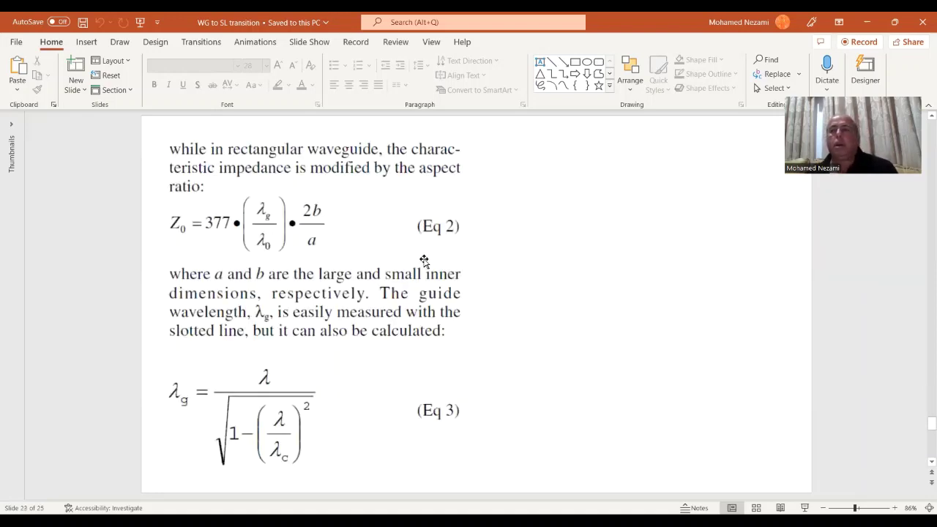
pyautogui.scroll(1, 434, 278)
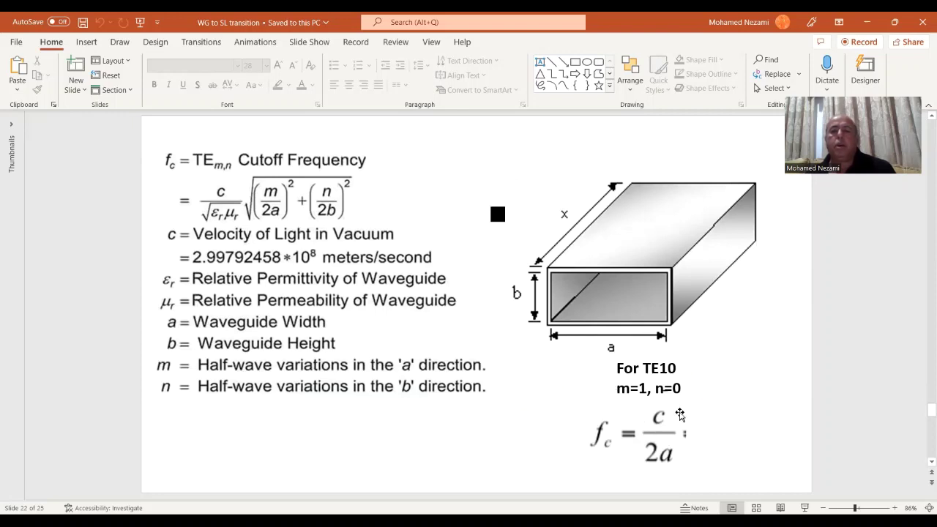
pyautogui.scroll(-1, 442, 413)
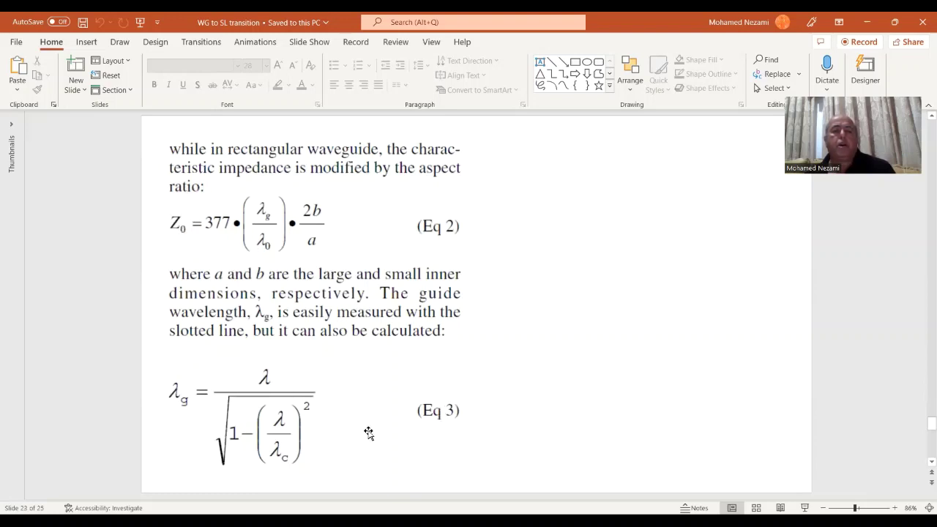
pyautogui.scroll(-1, 350, 404)
pyautogui.scroll(-1, 351, 403)
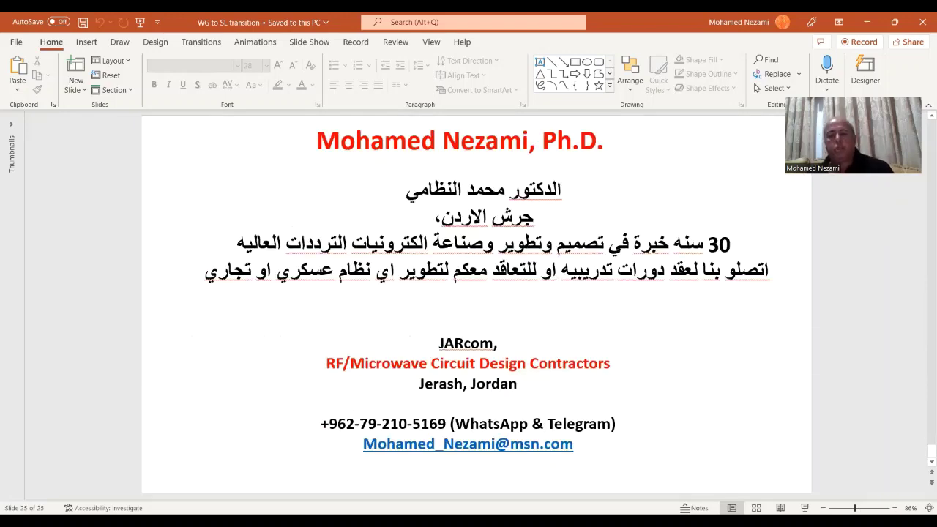
# Return to HFSS and rotate the model to show the waveguide's side and top
pyautogui.hotkey('alt', 'Tab')
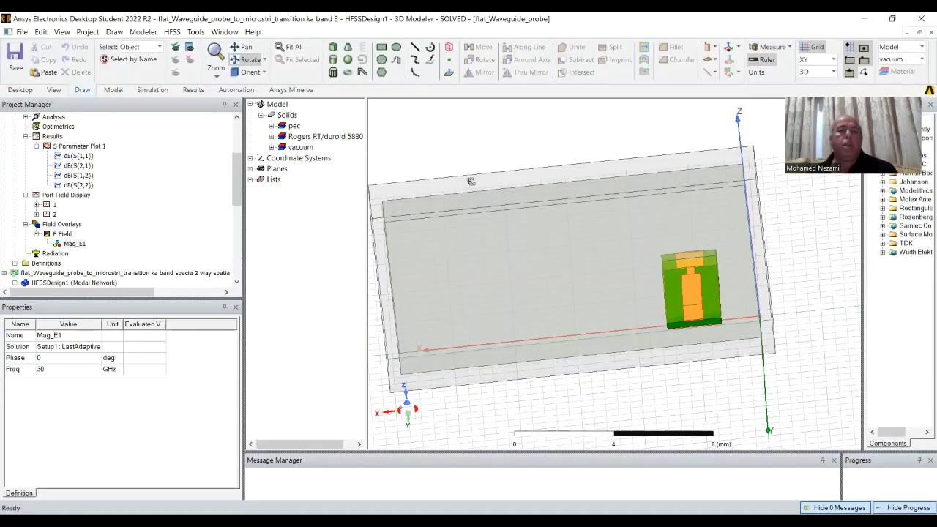
pyautogui.moveTo(528, 212); pyautogui.dragTo(601, 300)
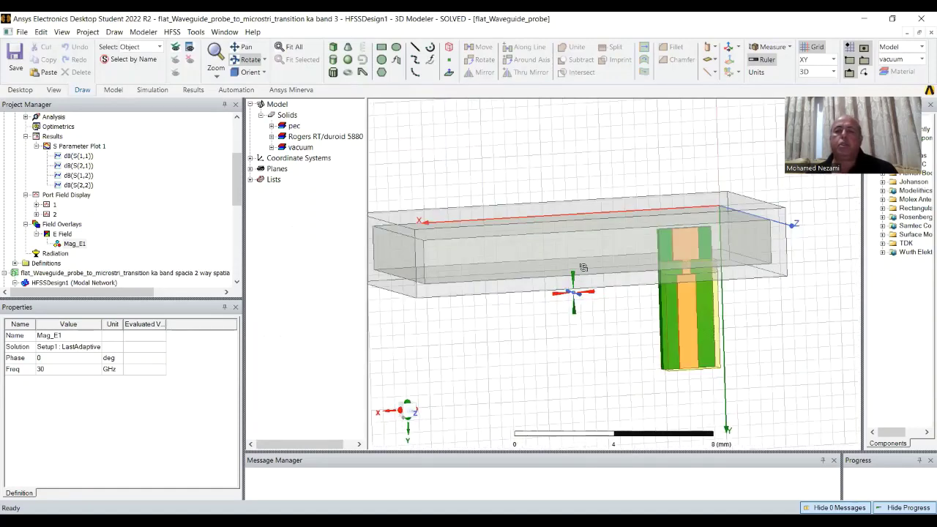
pyautogui.moveTo(583, 268); pyautogui.dragTo(727, 311)
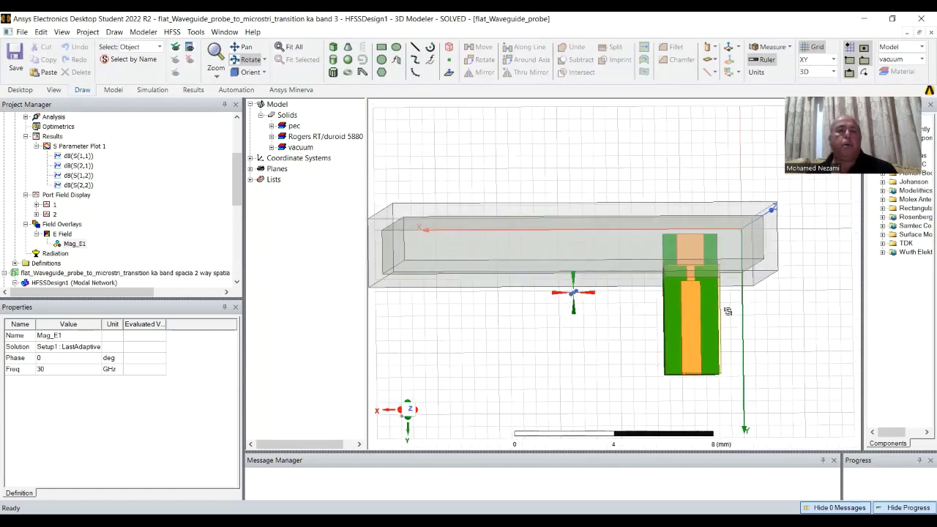
pyautogui.moveTo(240, 173); pyautogui.dragTo(239, 140)
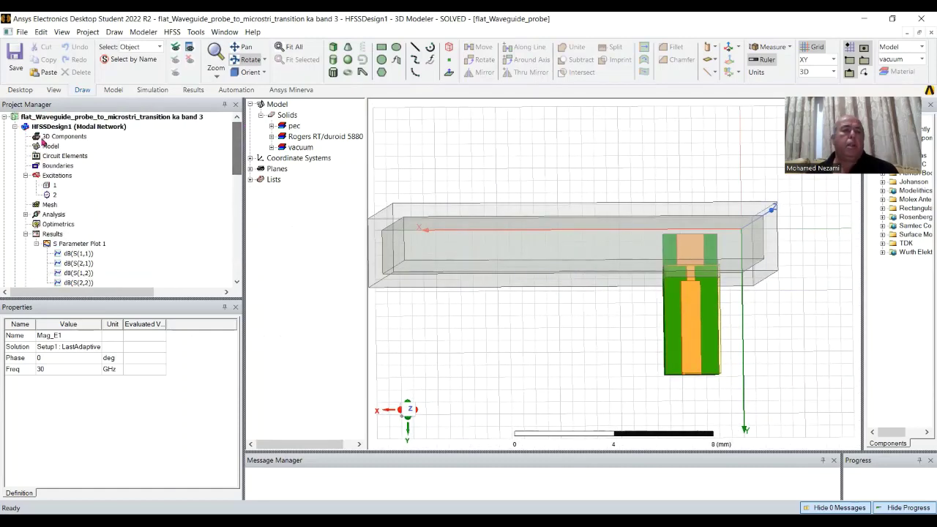
# Move from the band 3 design to the solved spacial design's E-field plot
pyautogui.click(15, 125)
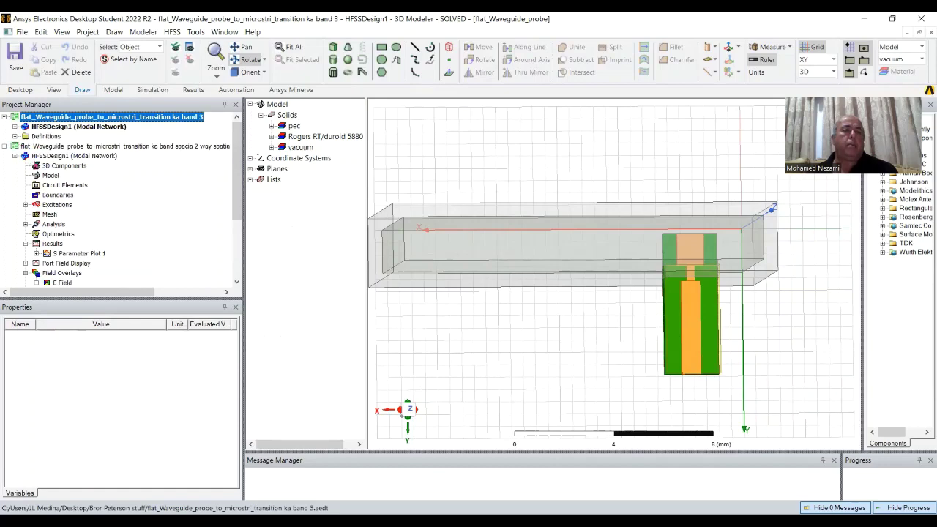
pyautogui.click(42, 155)
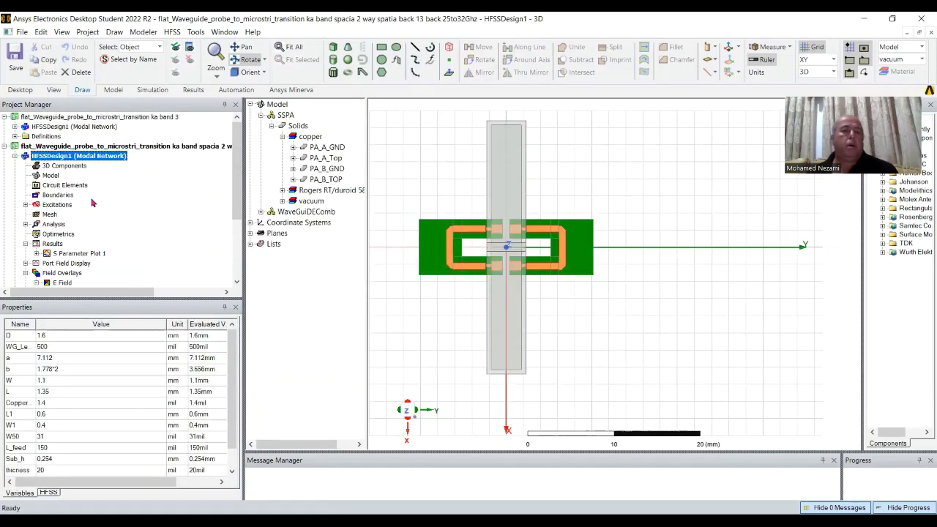
pyautogui.scroll(-3, 237, 183)
pyautogui.click(73, 233)
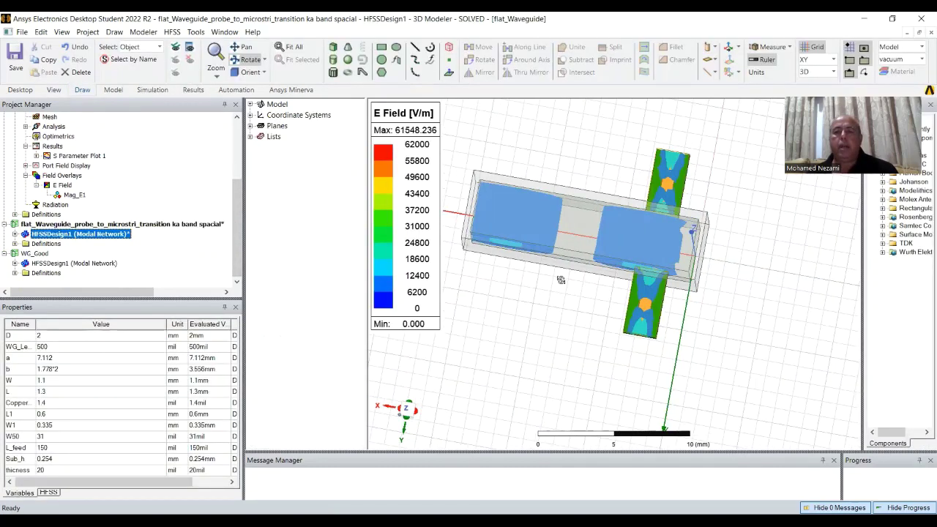
pyautogui.moveTo(561, 245); pyautogui.dragTo(556, 273)
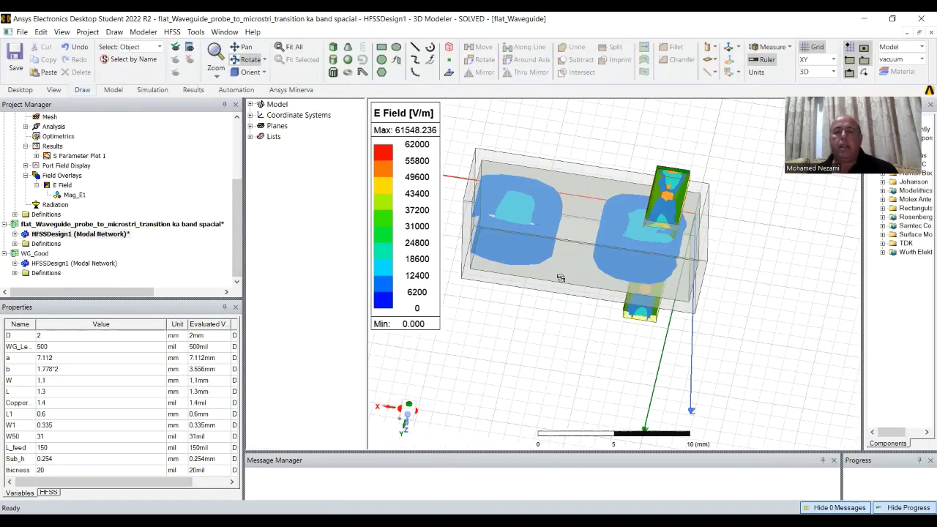
# Inspect the Mag_E1 plot options, fit the model, and reactivate the spacial design
pyautogui.rightClick(74, 194)
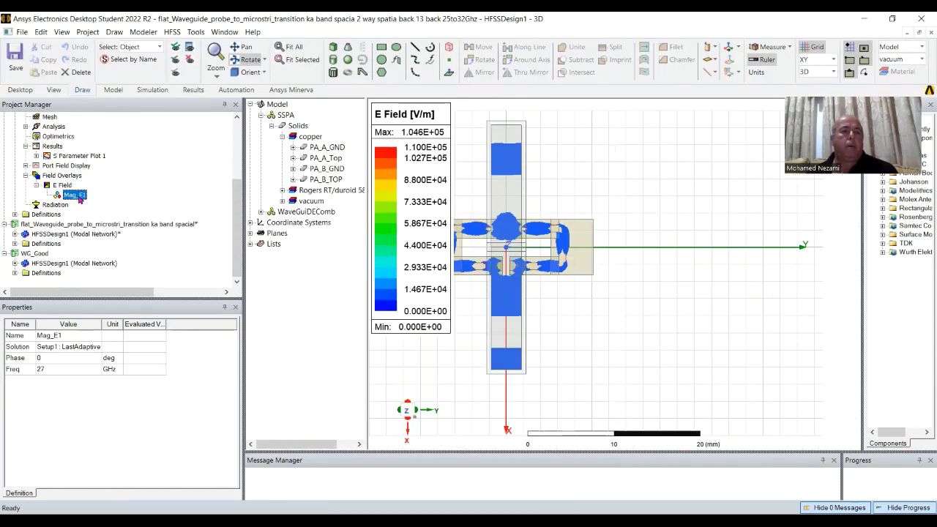
pyautogui.rightClick(77, 195)
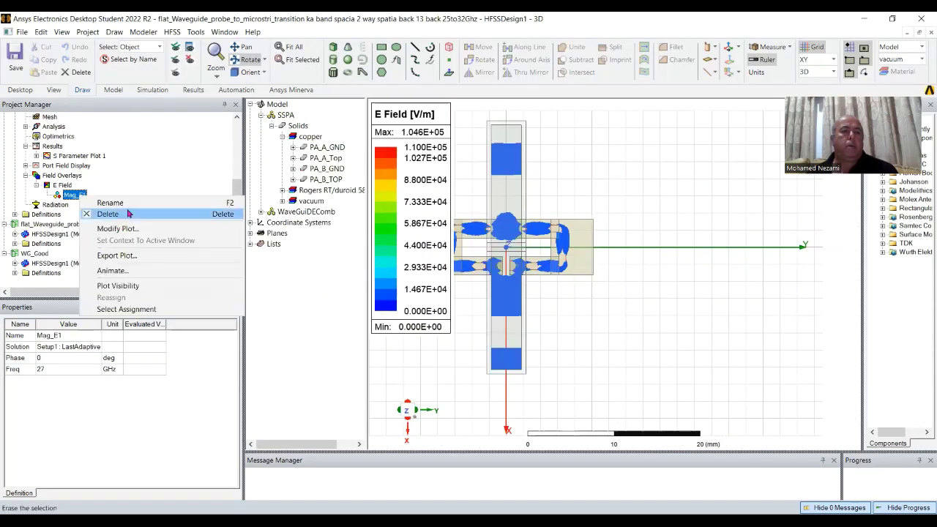
pyautogui.click(655, 335)
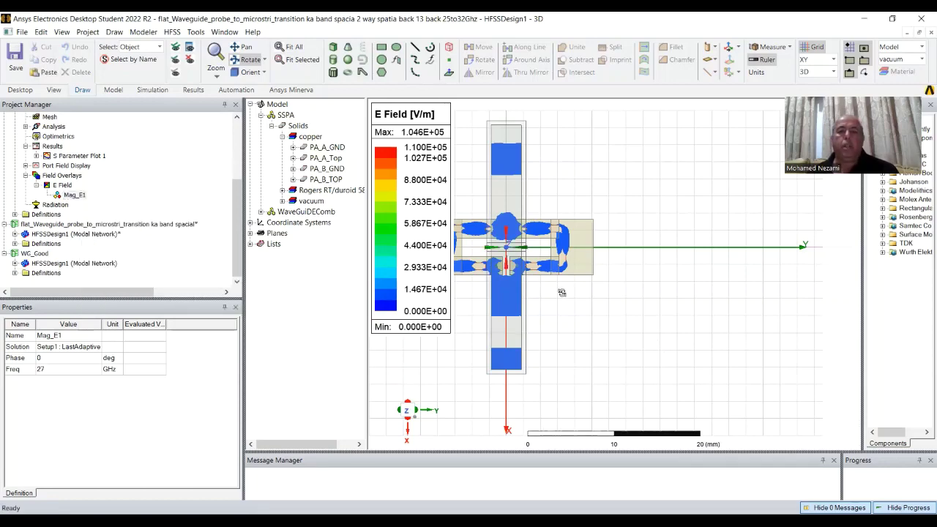
pyautogui.click(292, 46)
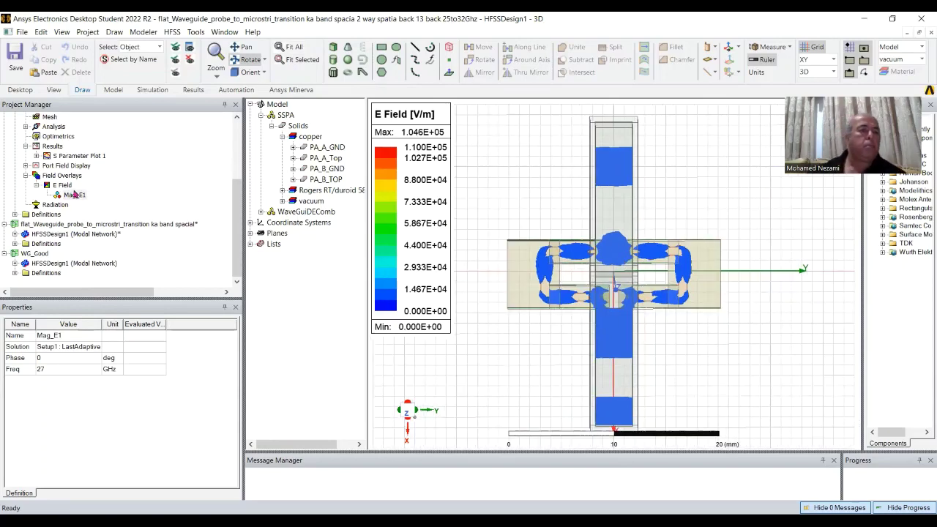
pyautogui.moveTo(238, 192); pyautogui.dragTo(241, 140)
pyautogui.click(91, 136)
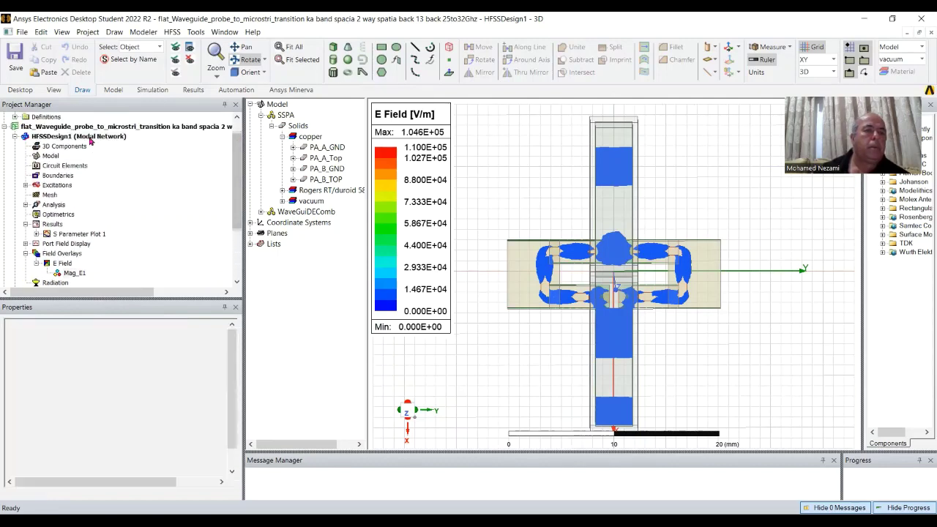
pyautogui.click(15, 136)
pyautogui.click(44, 185)
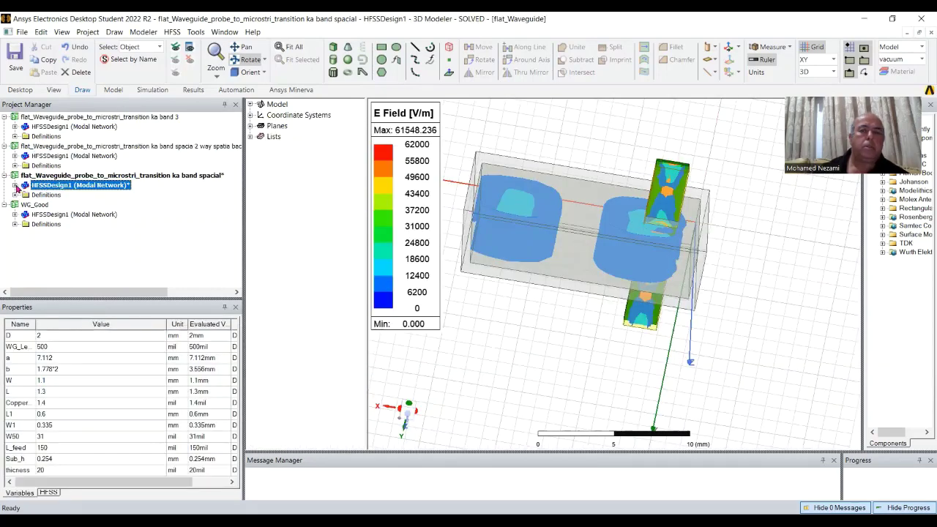
# Hide the Mag_E1 E-field plot and rotate the bare model with Z pointing up
pyautogui.click(14, 185)
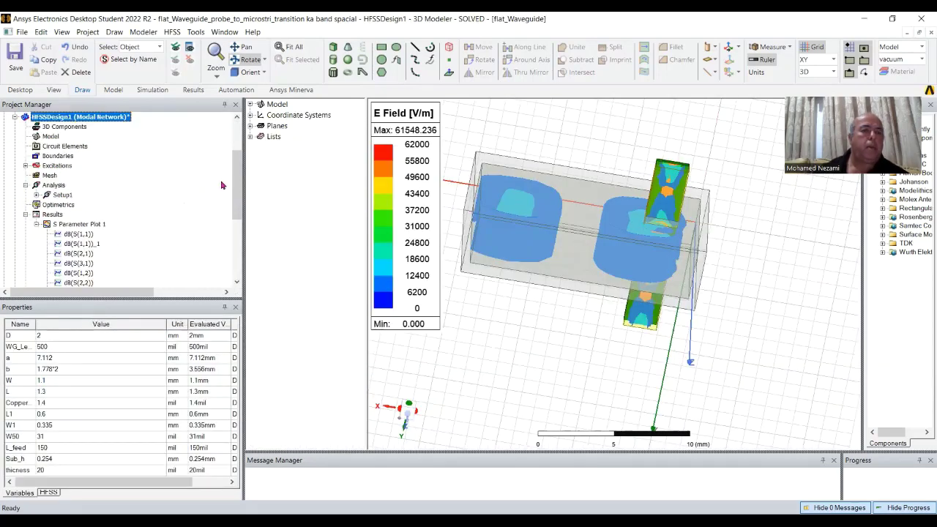
pyautogui.scroll(-4, 224, 182)
pyautogui.click(74, 253)
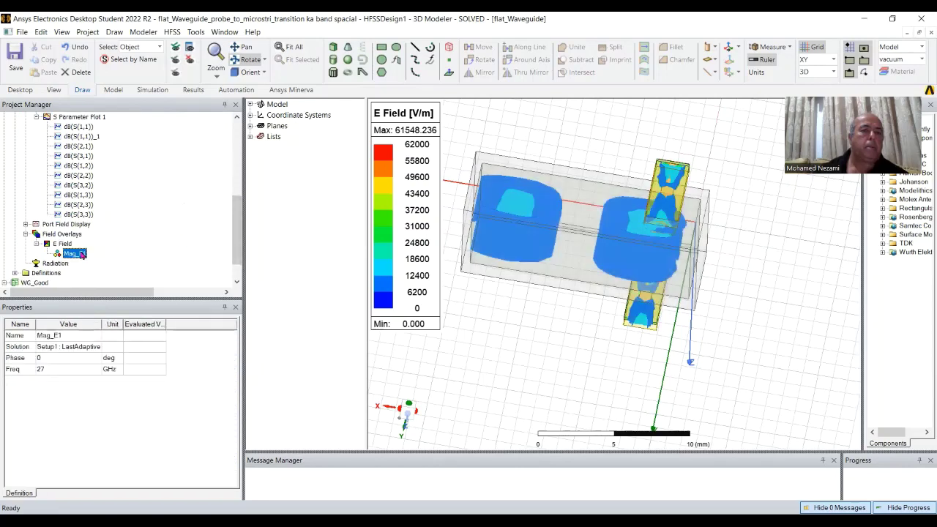
pyautogui.rightClick(81, 254)
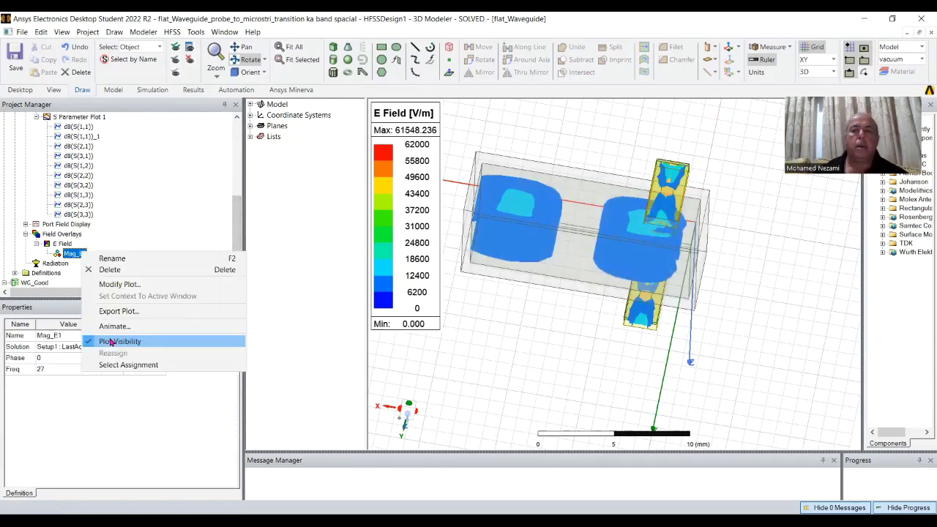
pyautogui.click(158, 339)
pyautogui.moveTo(609, 232); pyautogui.dragTo(601, 262)
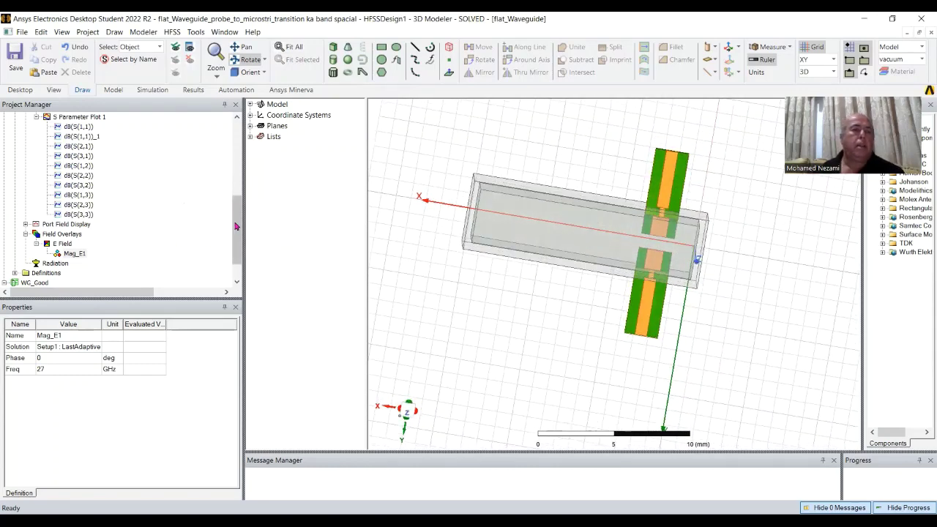
# Collapse the Results branch and select the two-way combiner design
pyautogui.moveTo(244, 224); pyautogui.dragTo(244, 192)
pyautogui.click(27, 188)
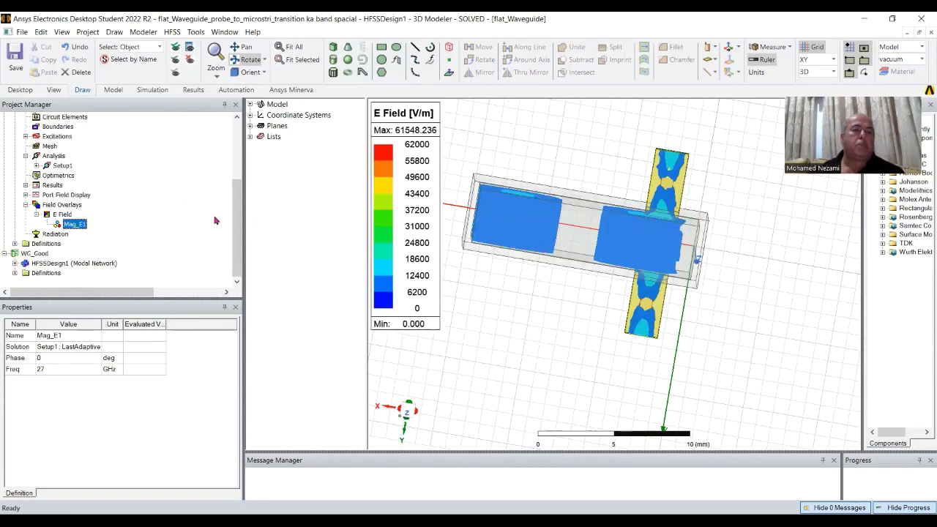
pyautogui.scroll(2, 245, 194)
pyautogui.scroll(2, 247, 189)
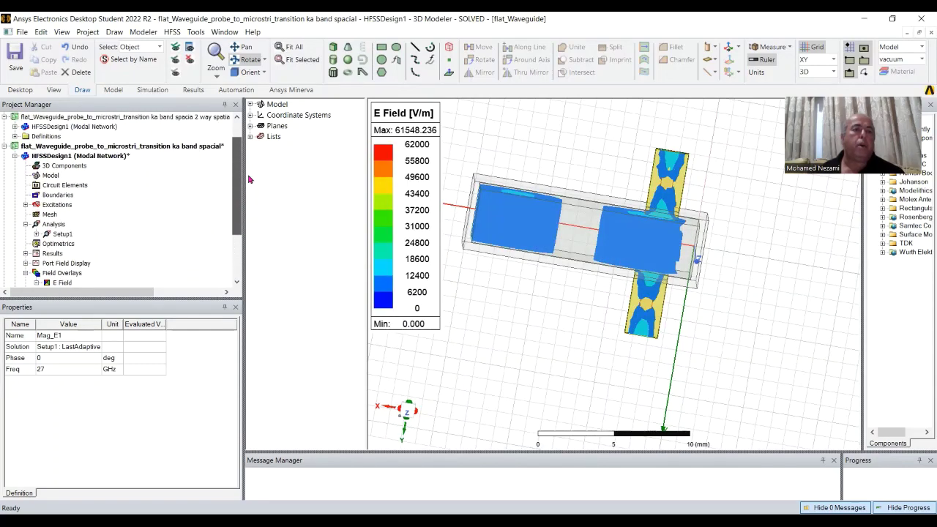
pyautogui.click(108, 176)
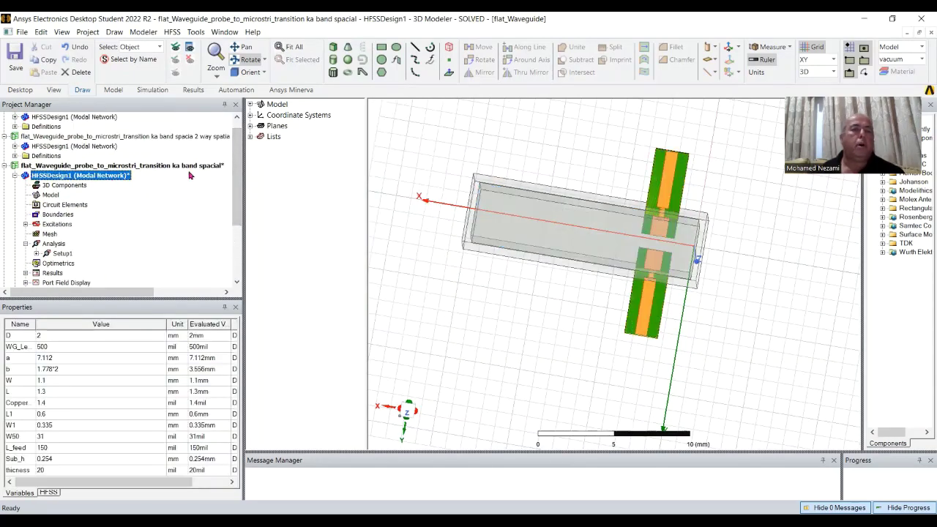
pyautogui.click(82, 148)
# Activate the two-way combiner design and turn its top view into an oblique 3D view
pyautogui.doubleClick(82, 149)
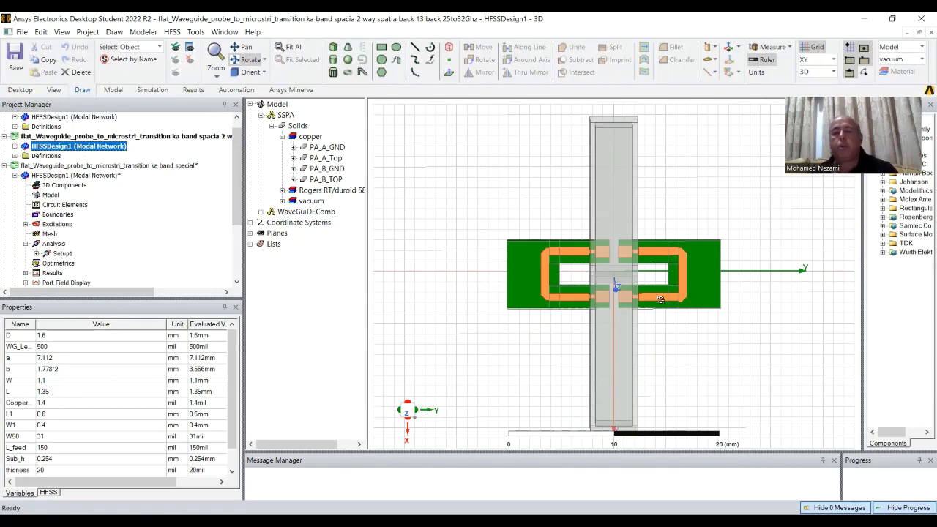
pyautogui.moveTo(699, 349); pyautogui.dragTo(674, 338)
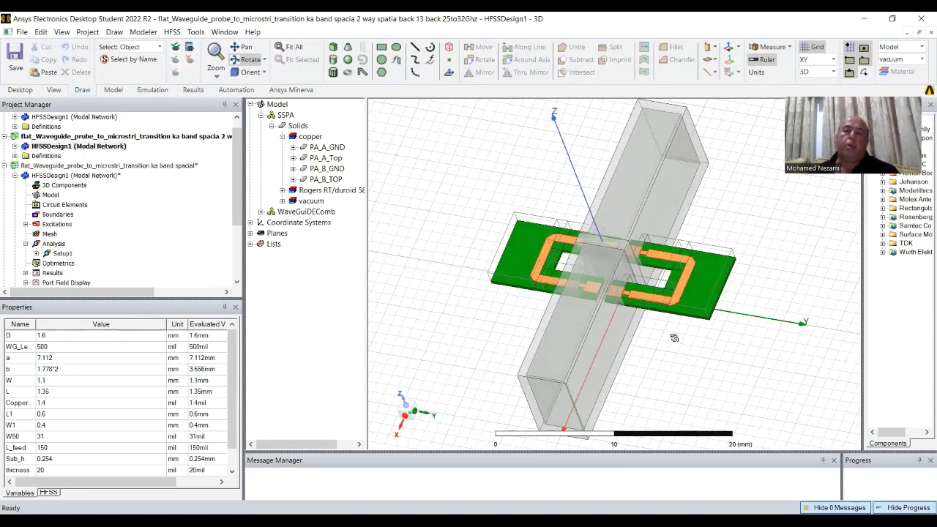
pyautogui.moveTo(674, 337); pyautogui.dragTo(771, 195)
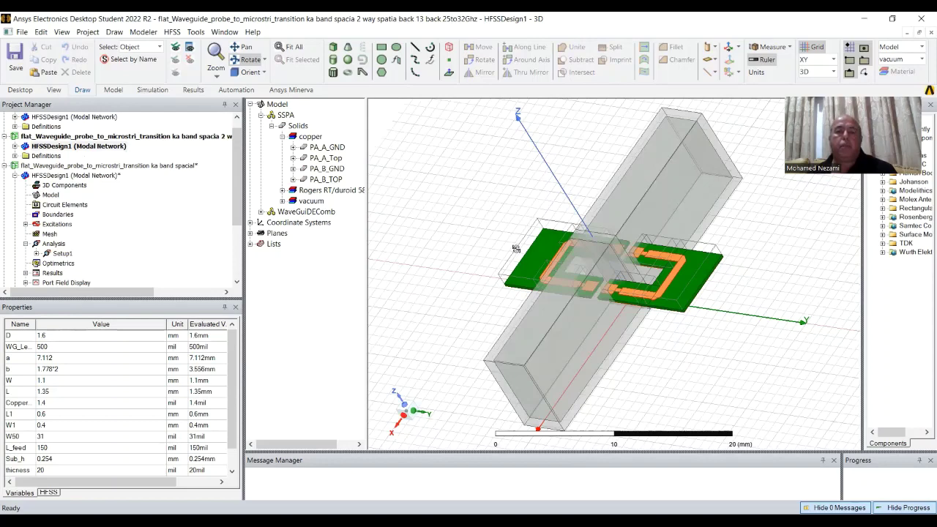
# Bring PowerPoint back to slide 25, the closing contact slide
pyautogui.hotkey('alt', 'Tab')
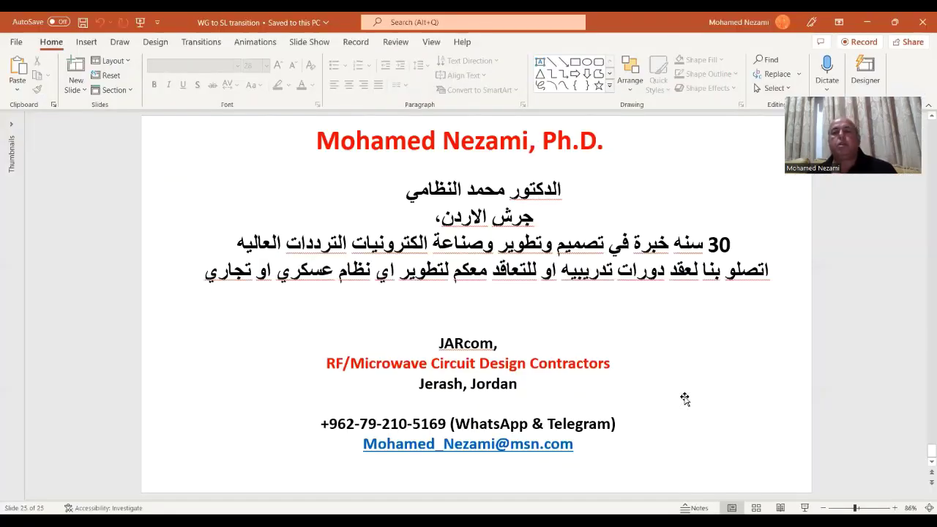